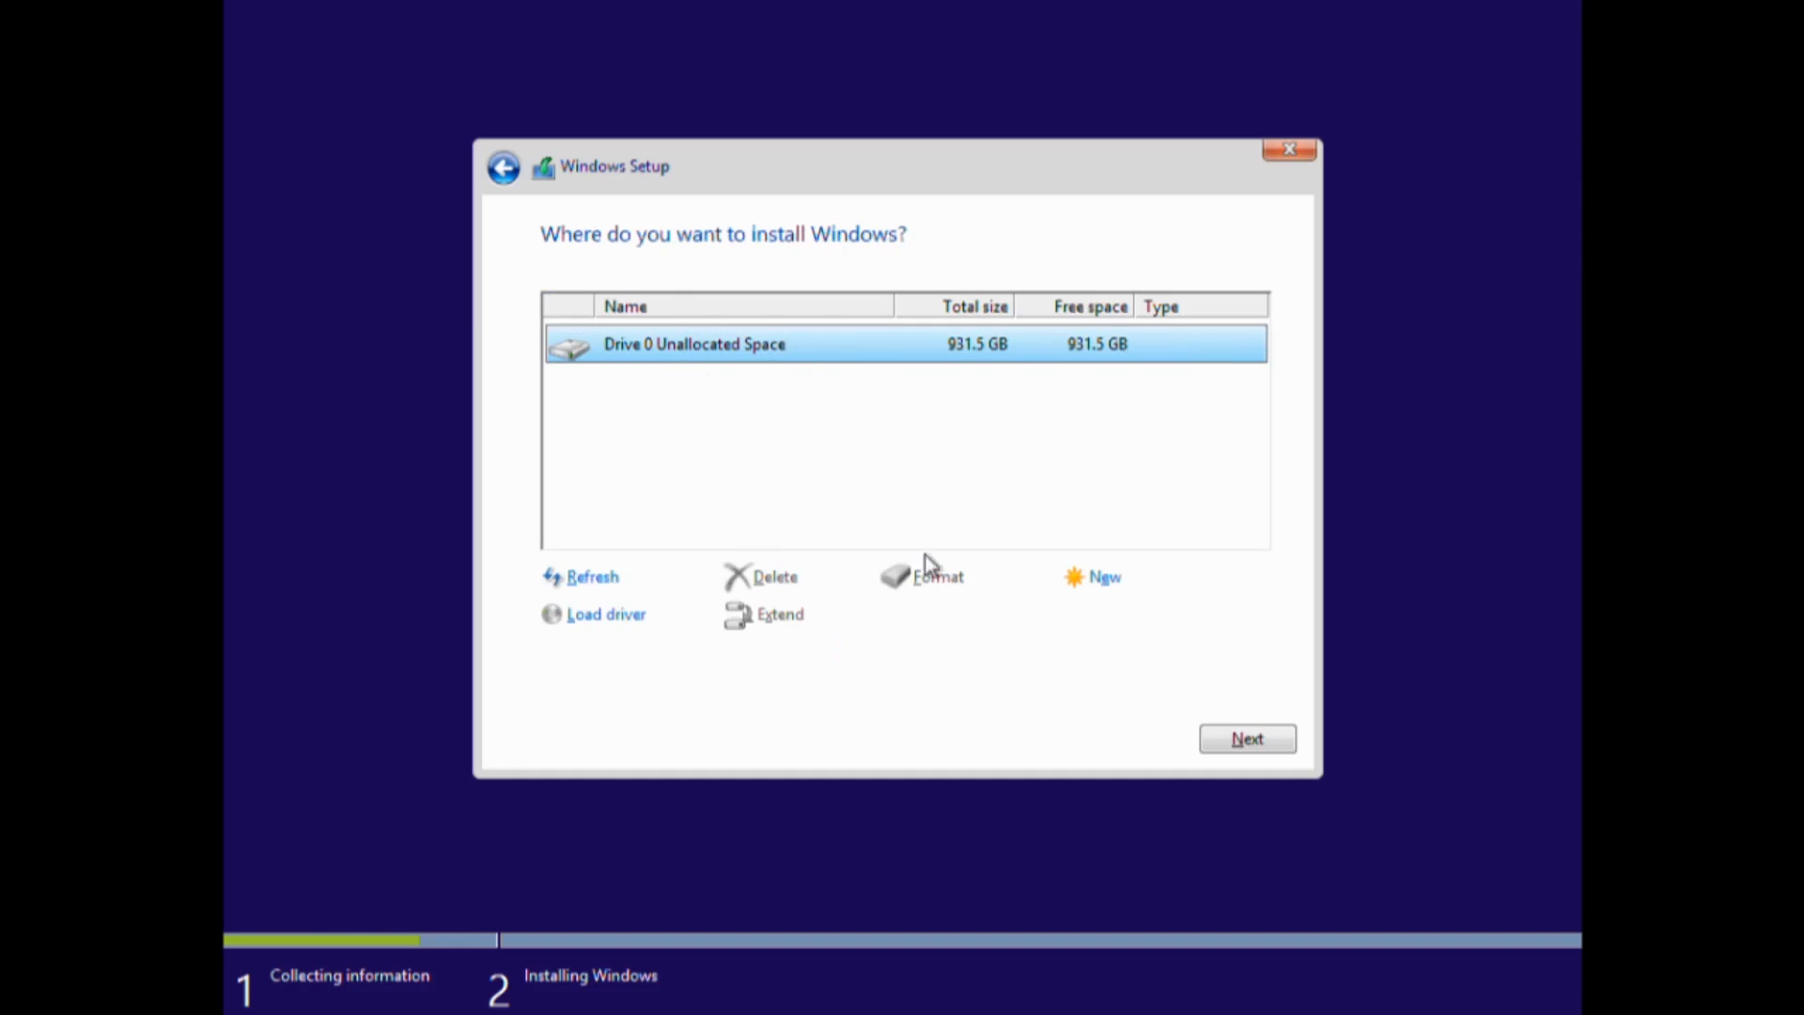
Install Windows on the unallocated space of Drive 0 and skip entering a product key.
{"action": "left_click", "coordinate": [1262, 743]}
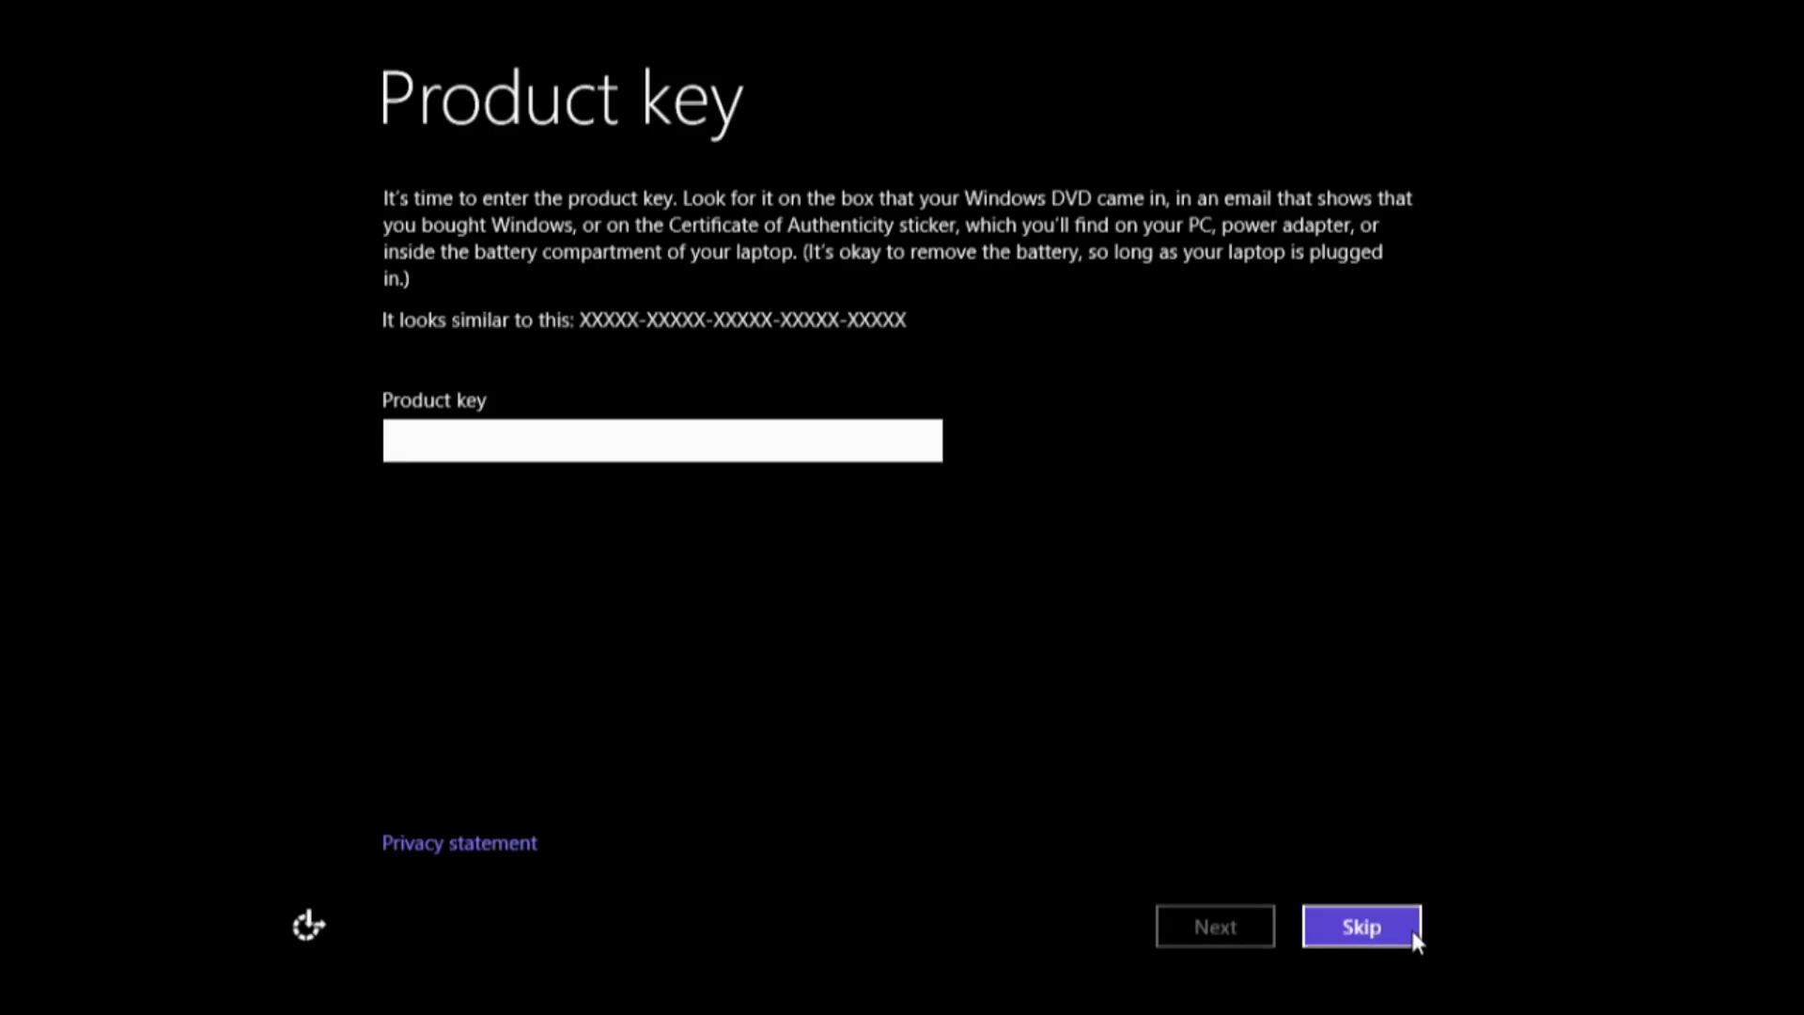
{"action": "left_click", "coordinate": [1362, 927]}
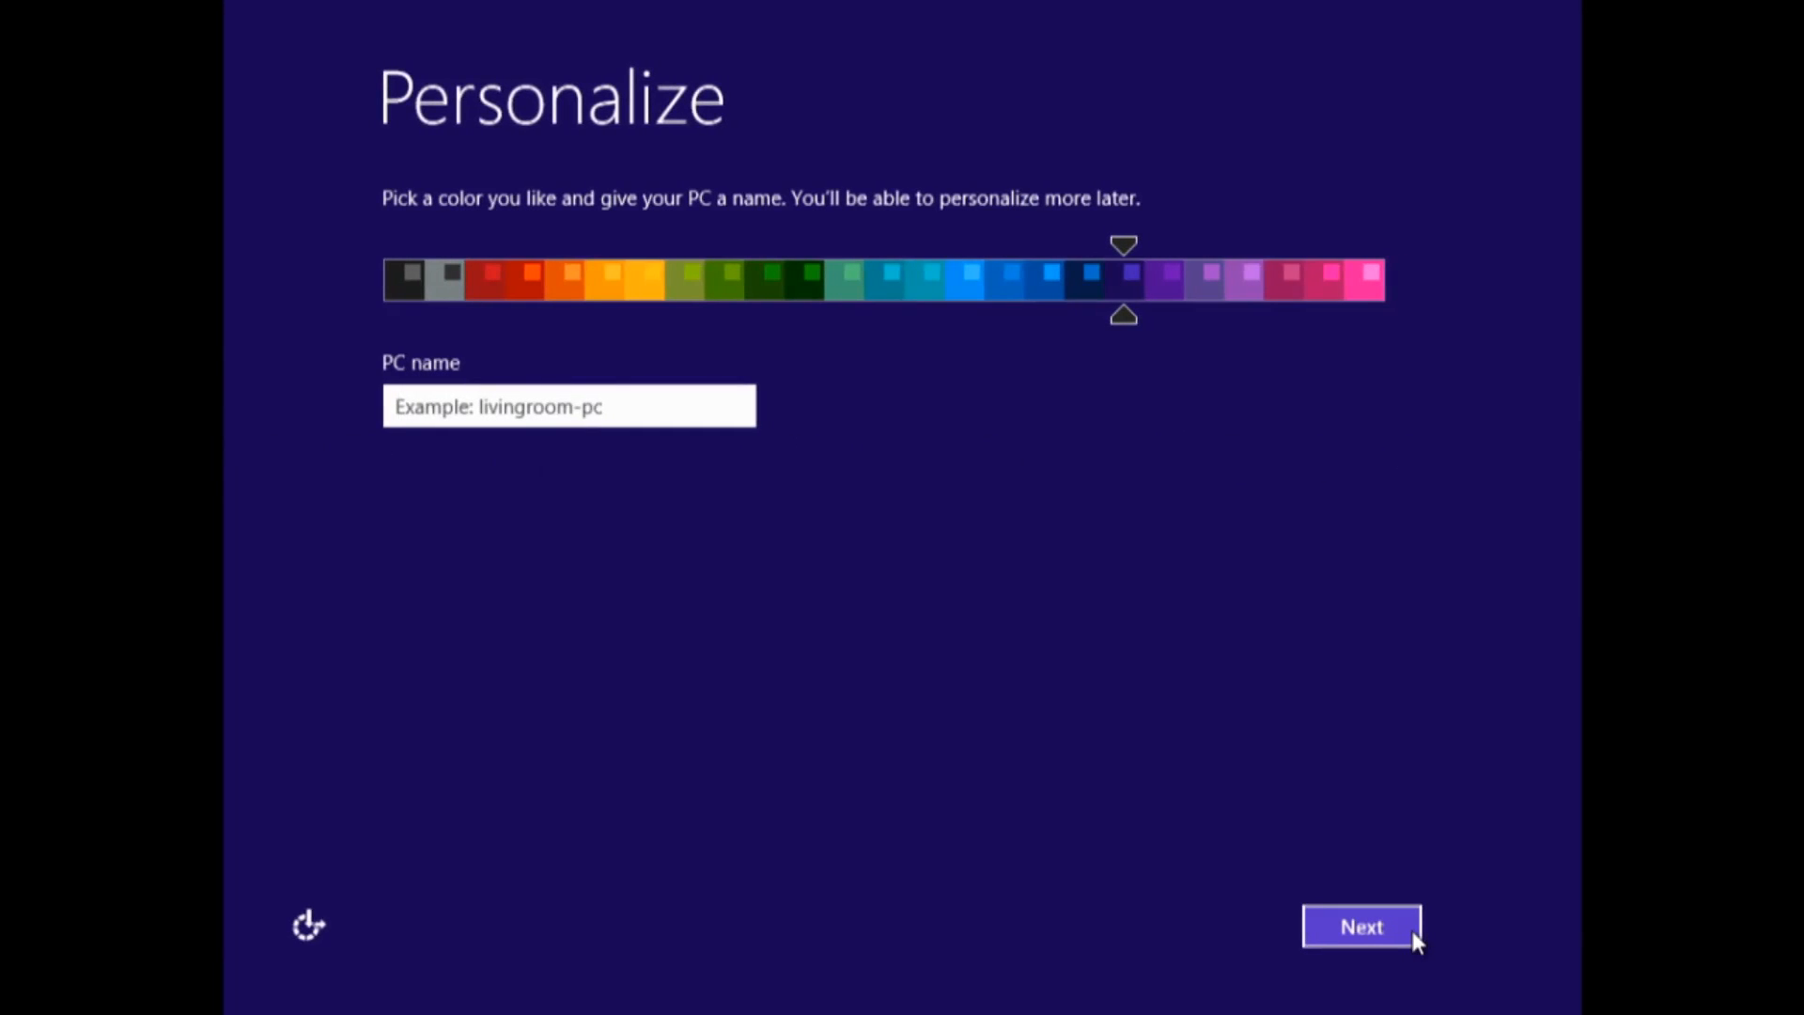
Name the PC demo and accept the express settings.
{"action": "left_click", "coordinate": [1417, 930]}
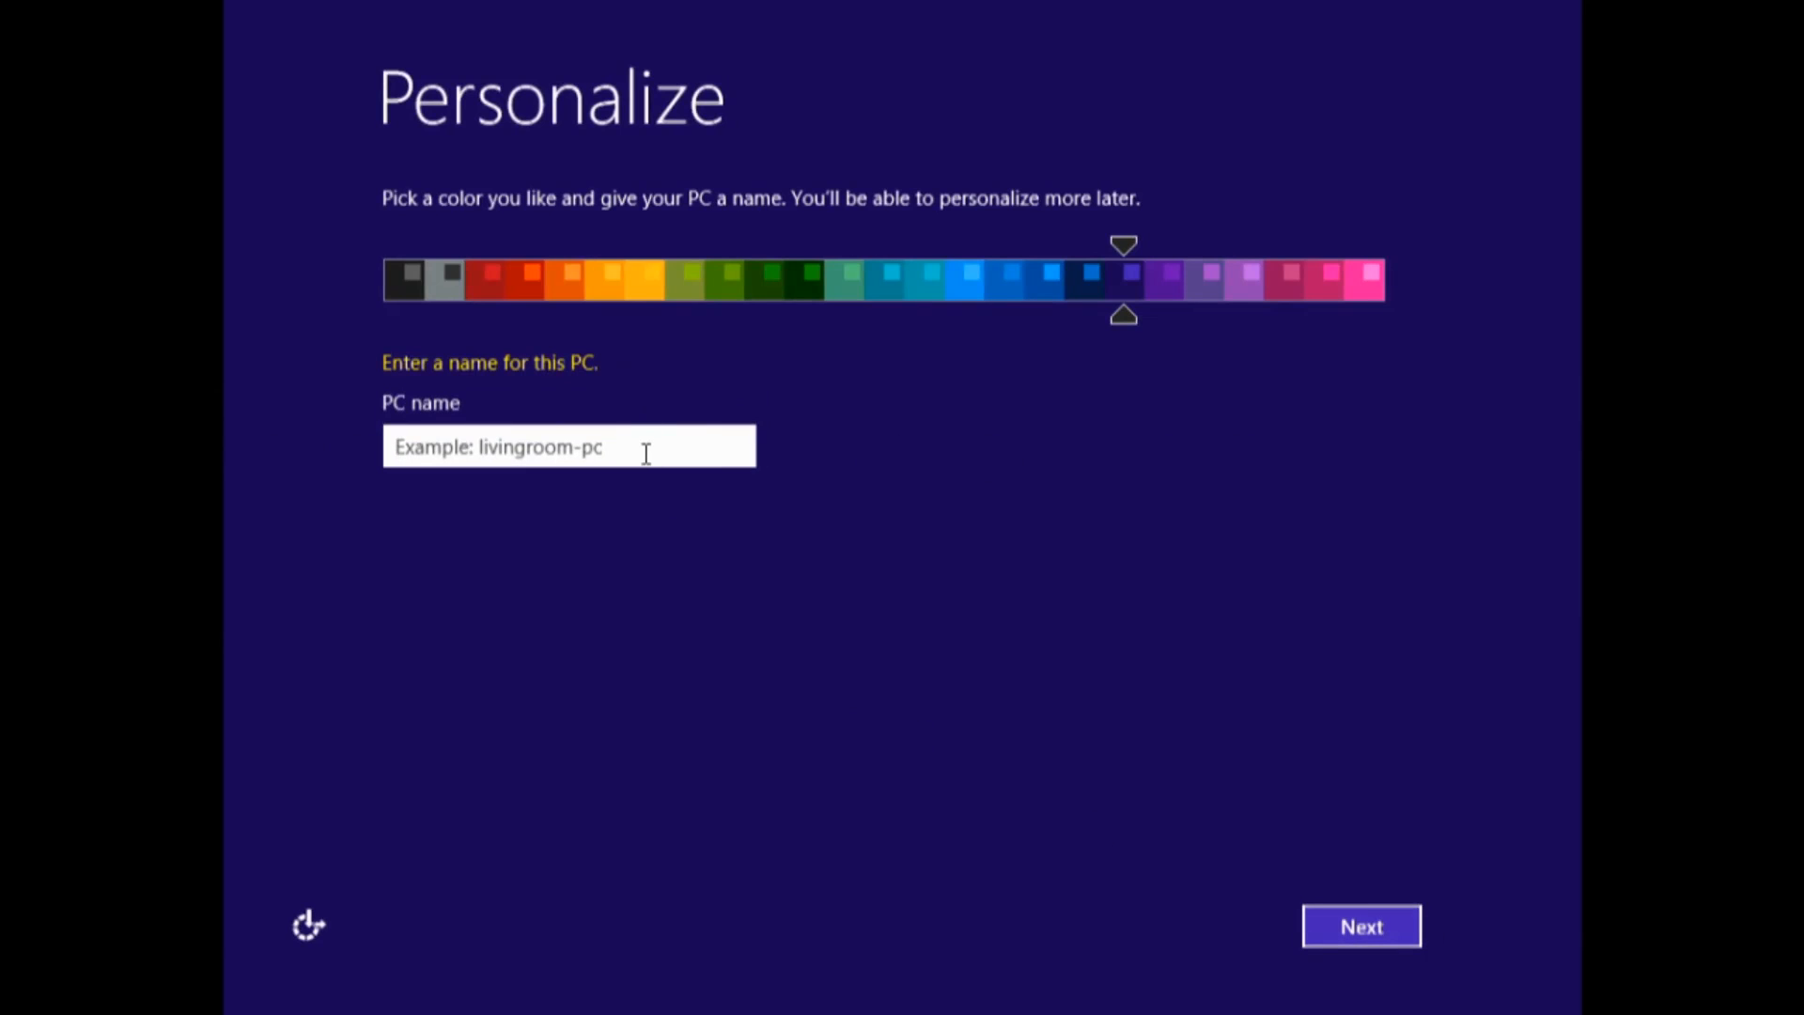
{"action": "type", "text": "demo"}
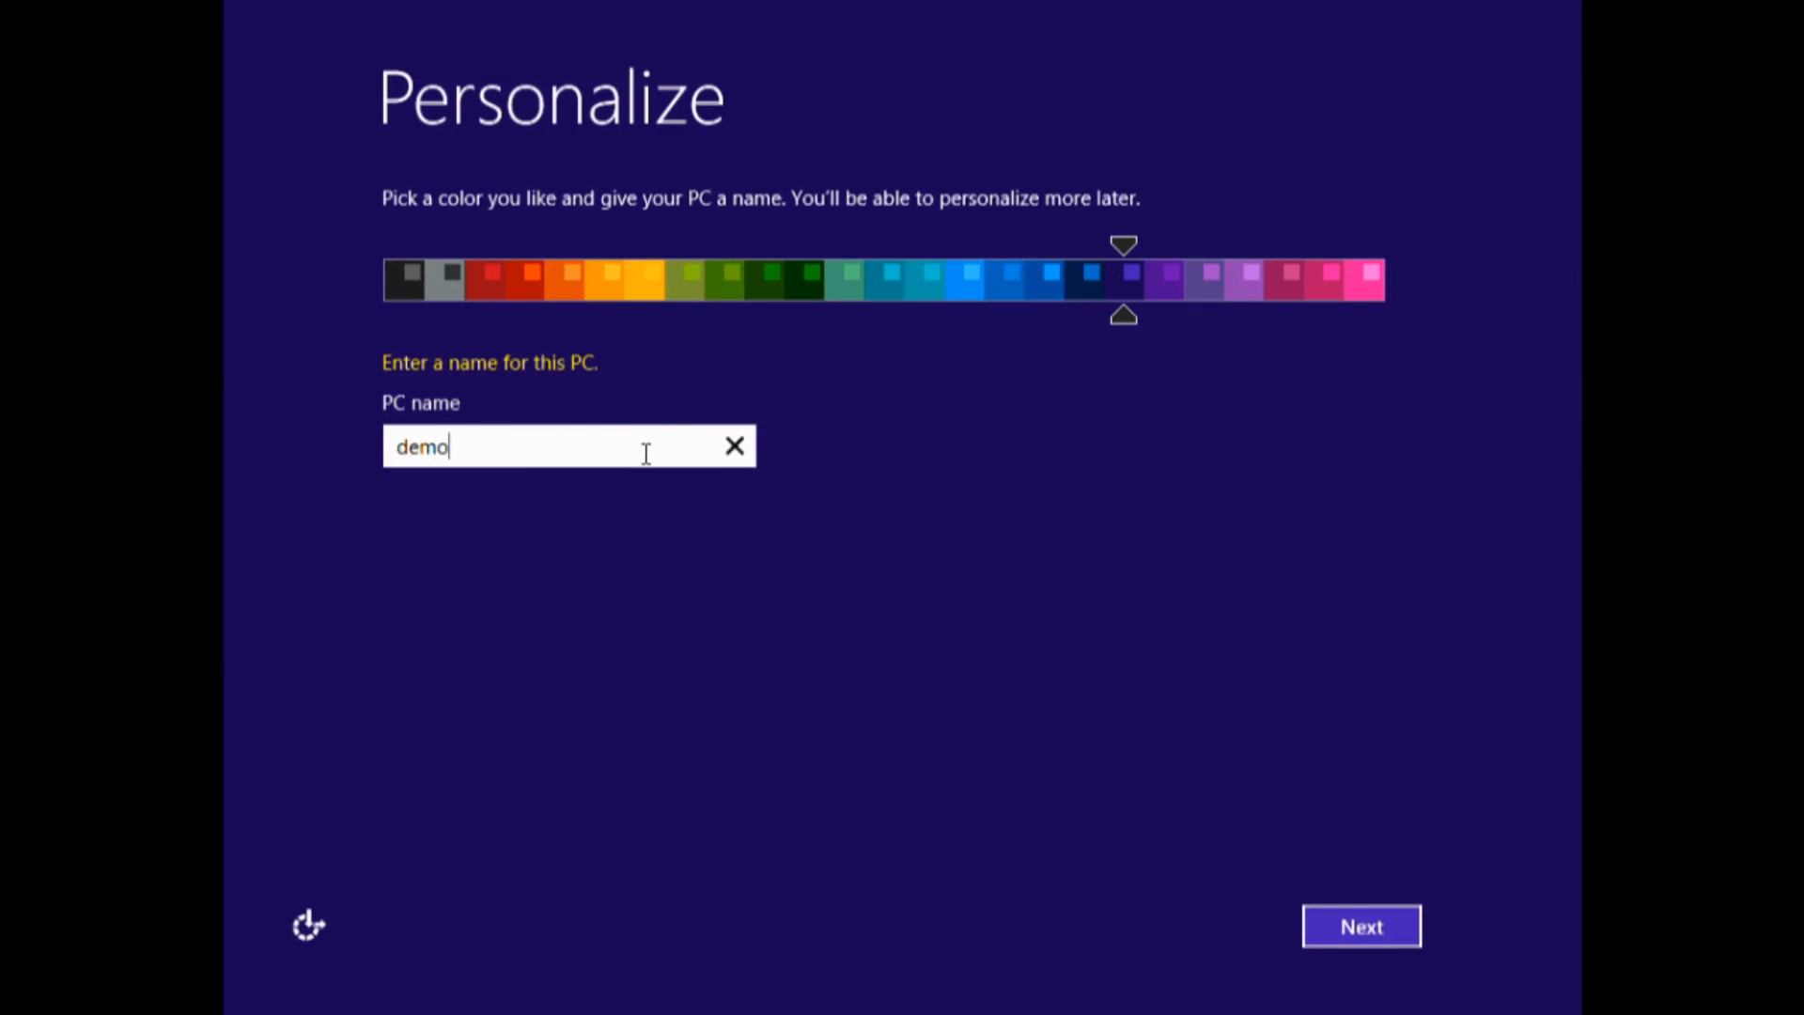
{"action": "key", "text": "Return"}
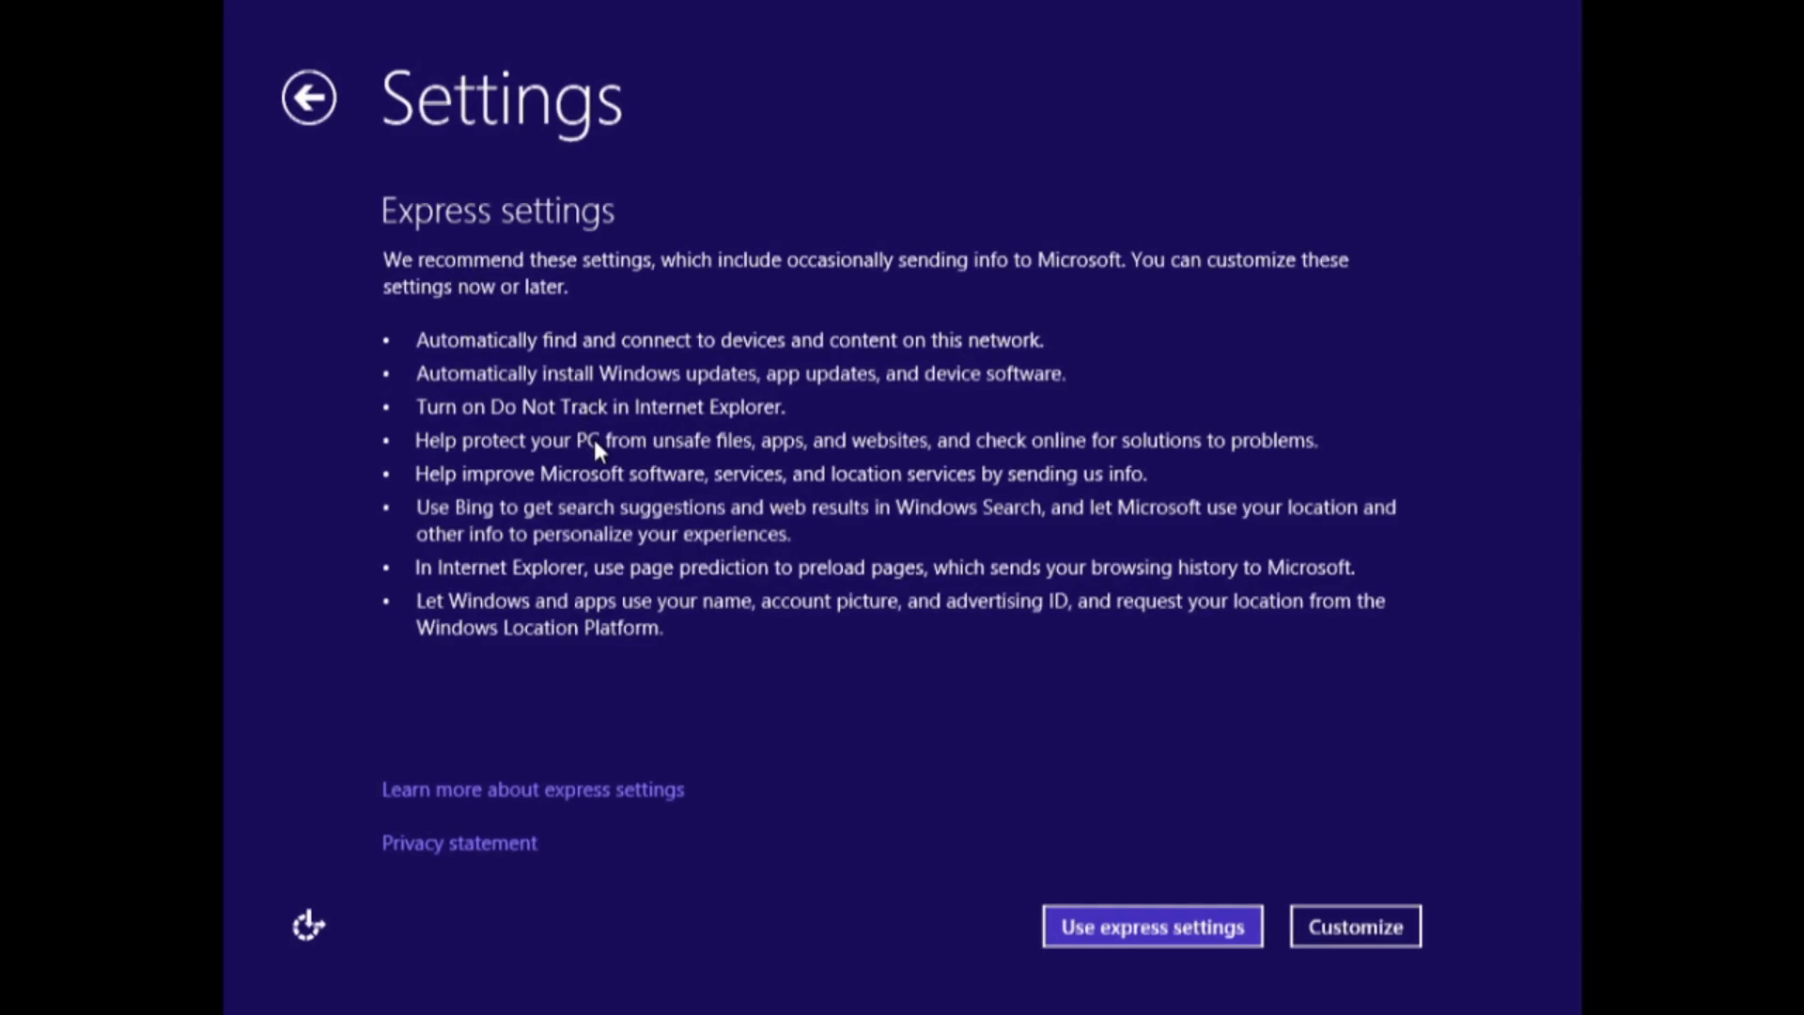
{"action": "left_click", "coordinate": [1237, 925]}
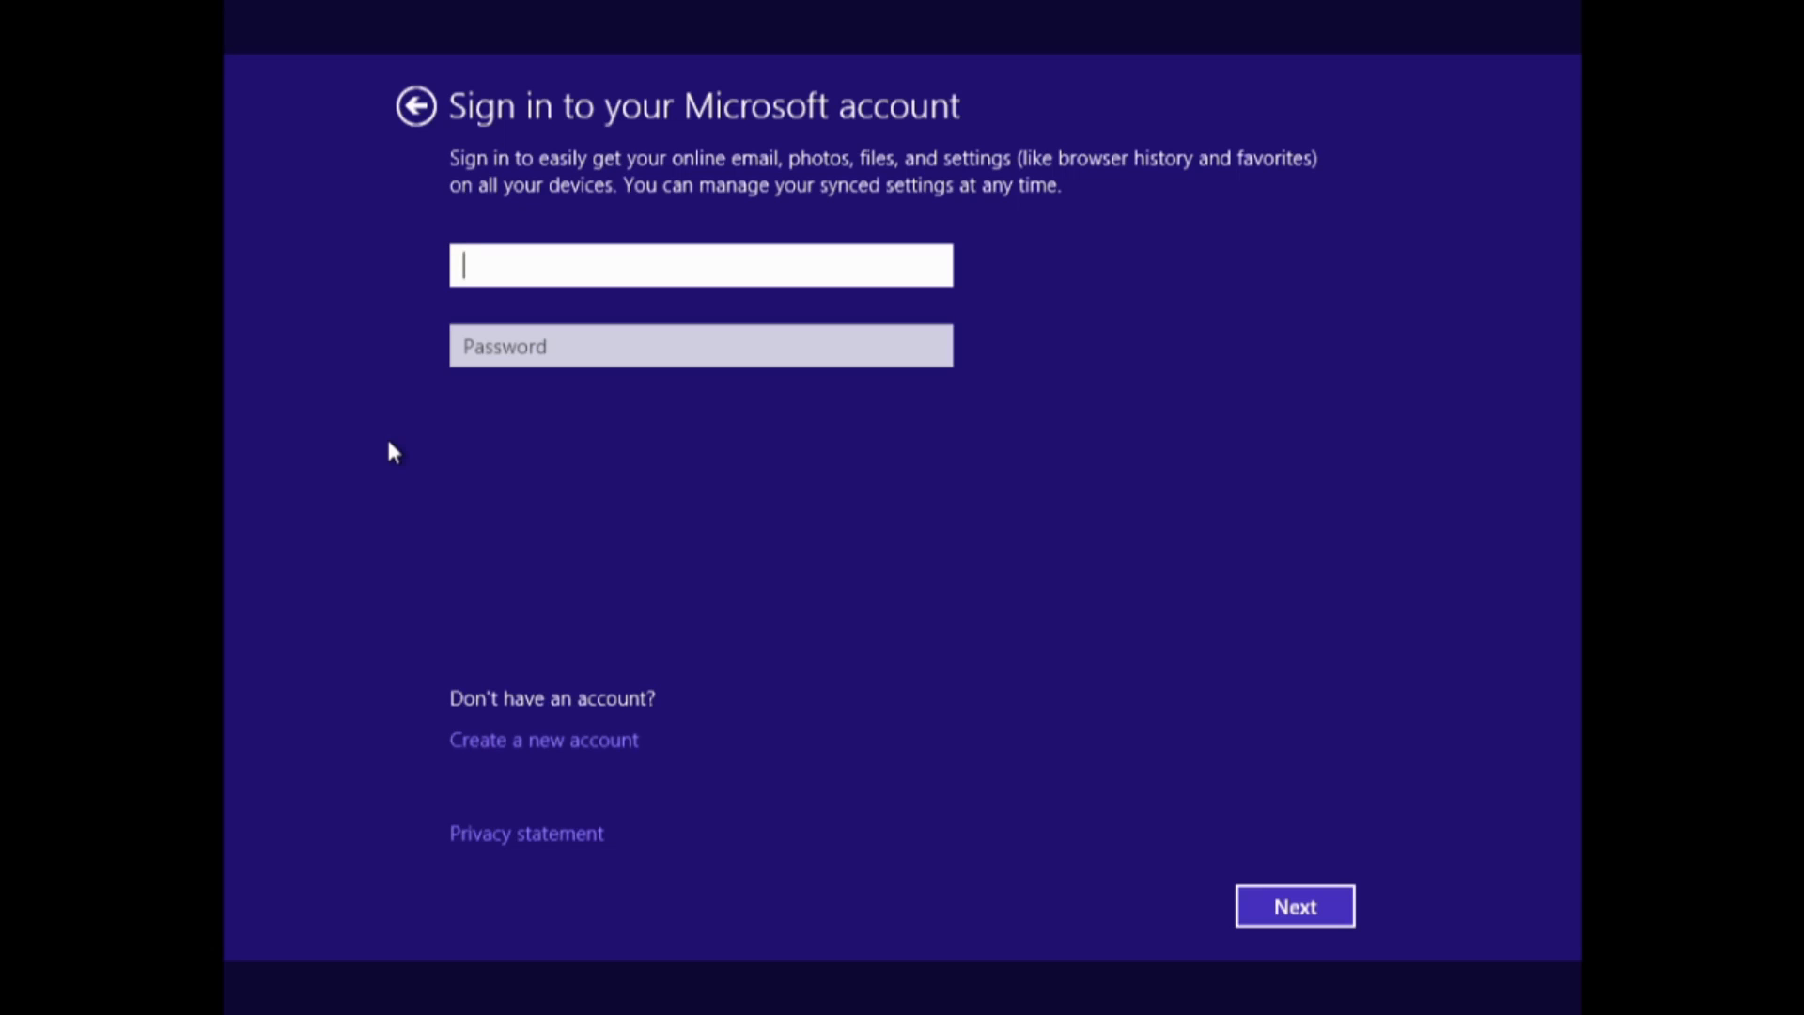
Choose to sign in without a Microsoft account and create a local account with the user's first name and no password.
{"action": "left_click", "coordinate": [505, 752]}
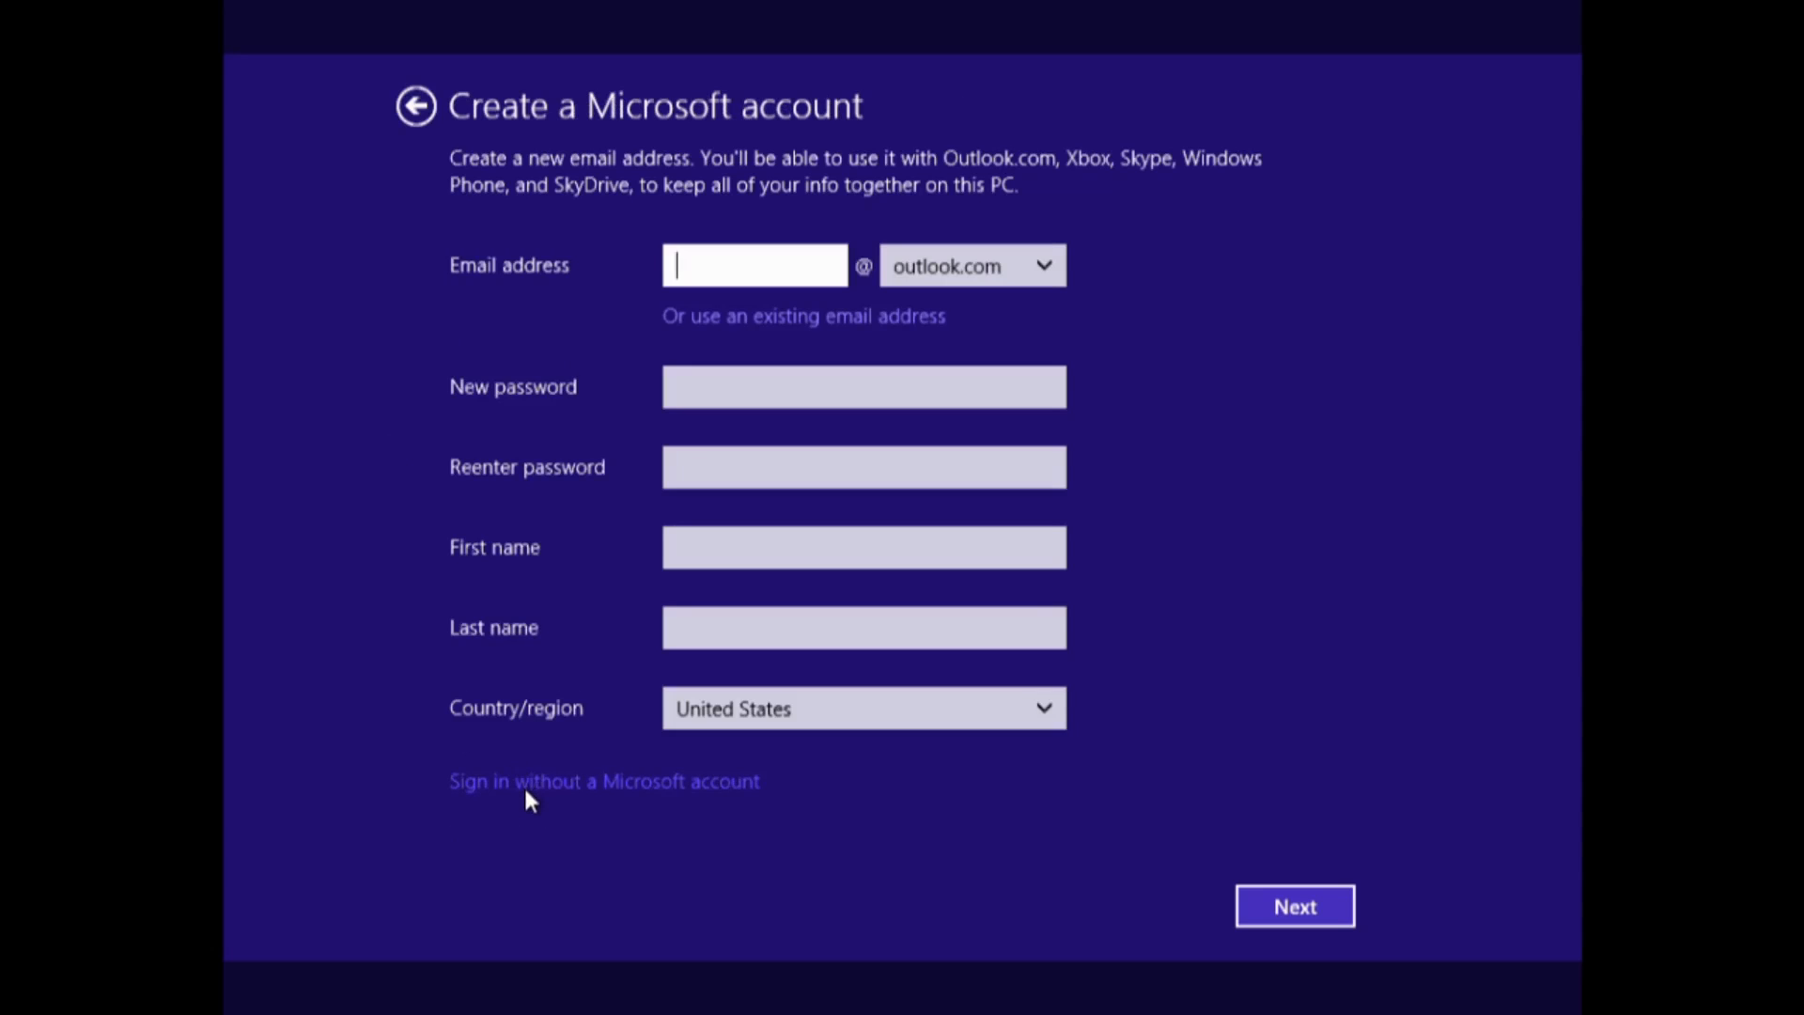
{"action": "left_click", "coordinate": [526, 788]}
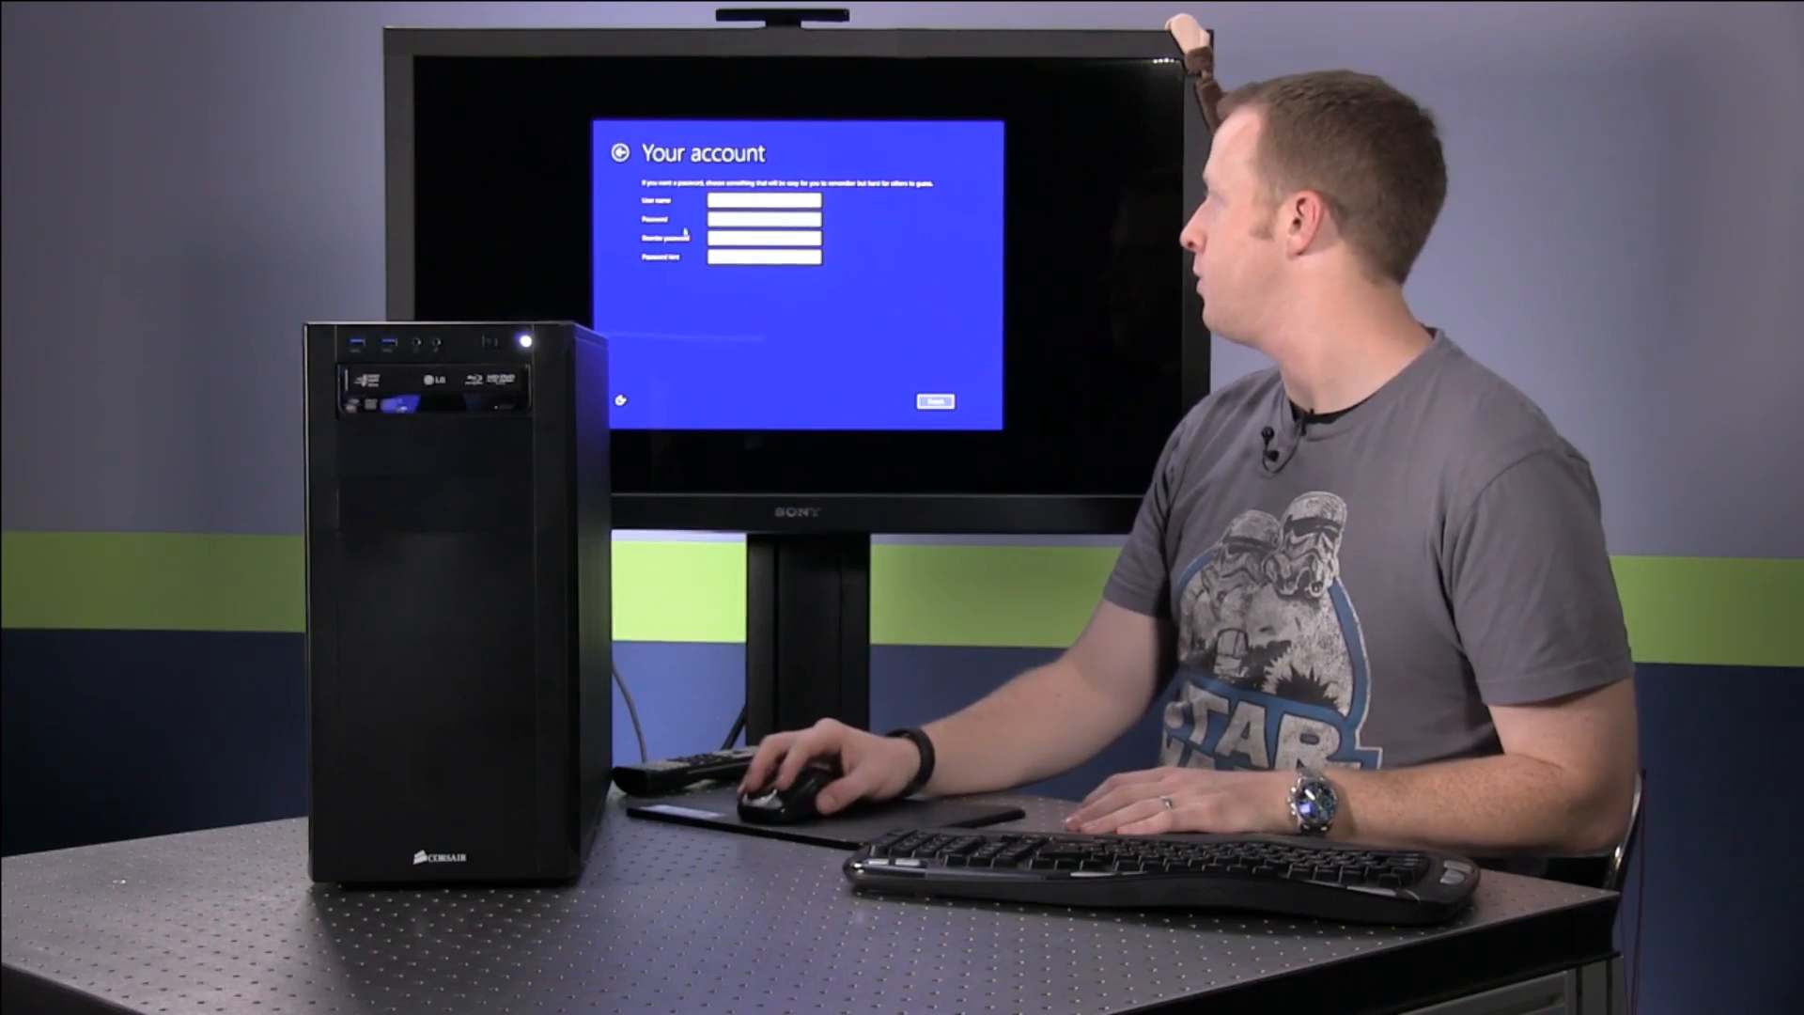
{"action": "type", "text": "Ryan"}
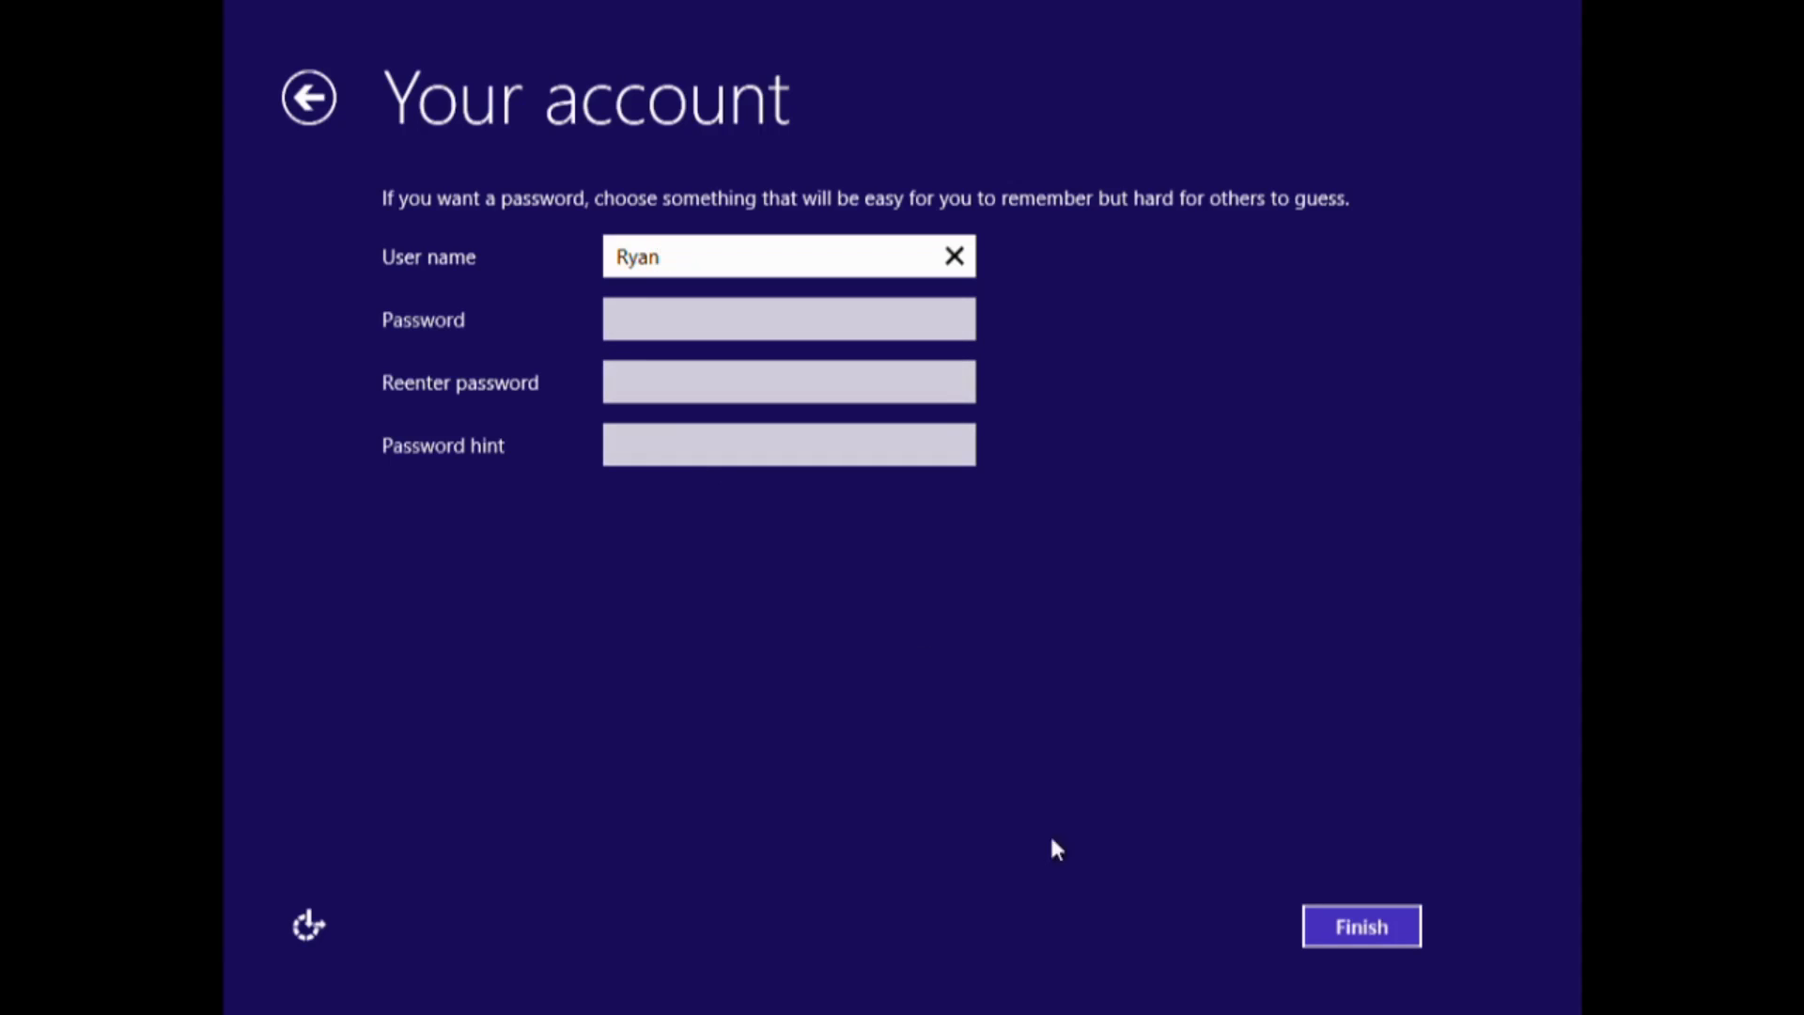
{"action": "left_click", "coordinate": [1401, 935]}
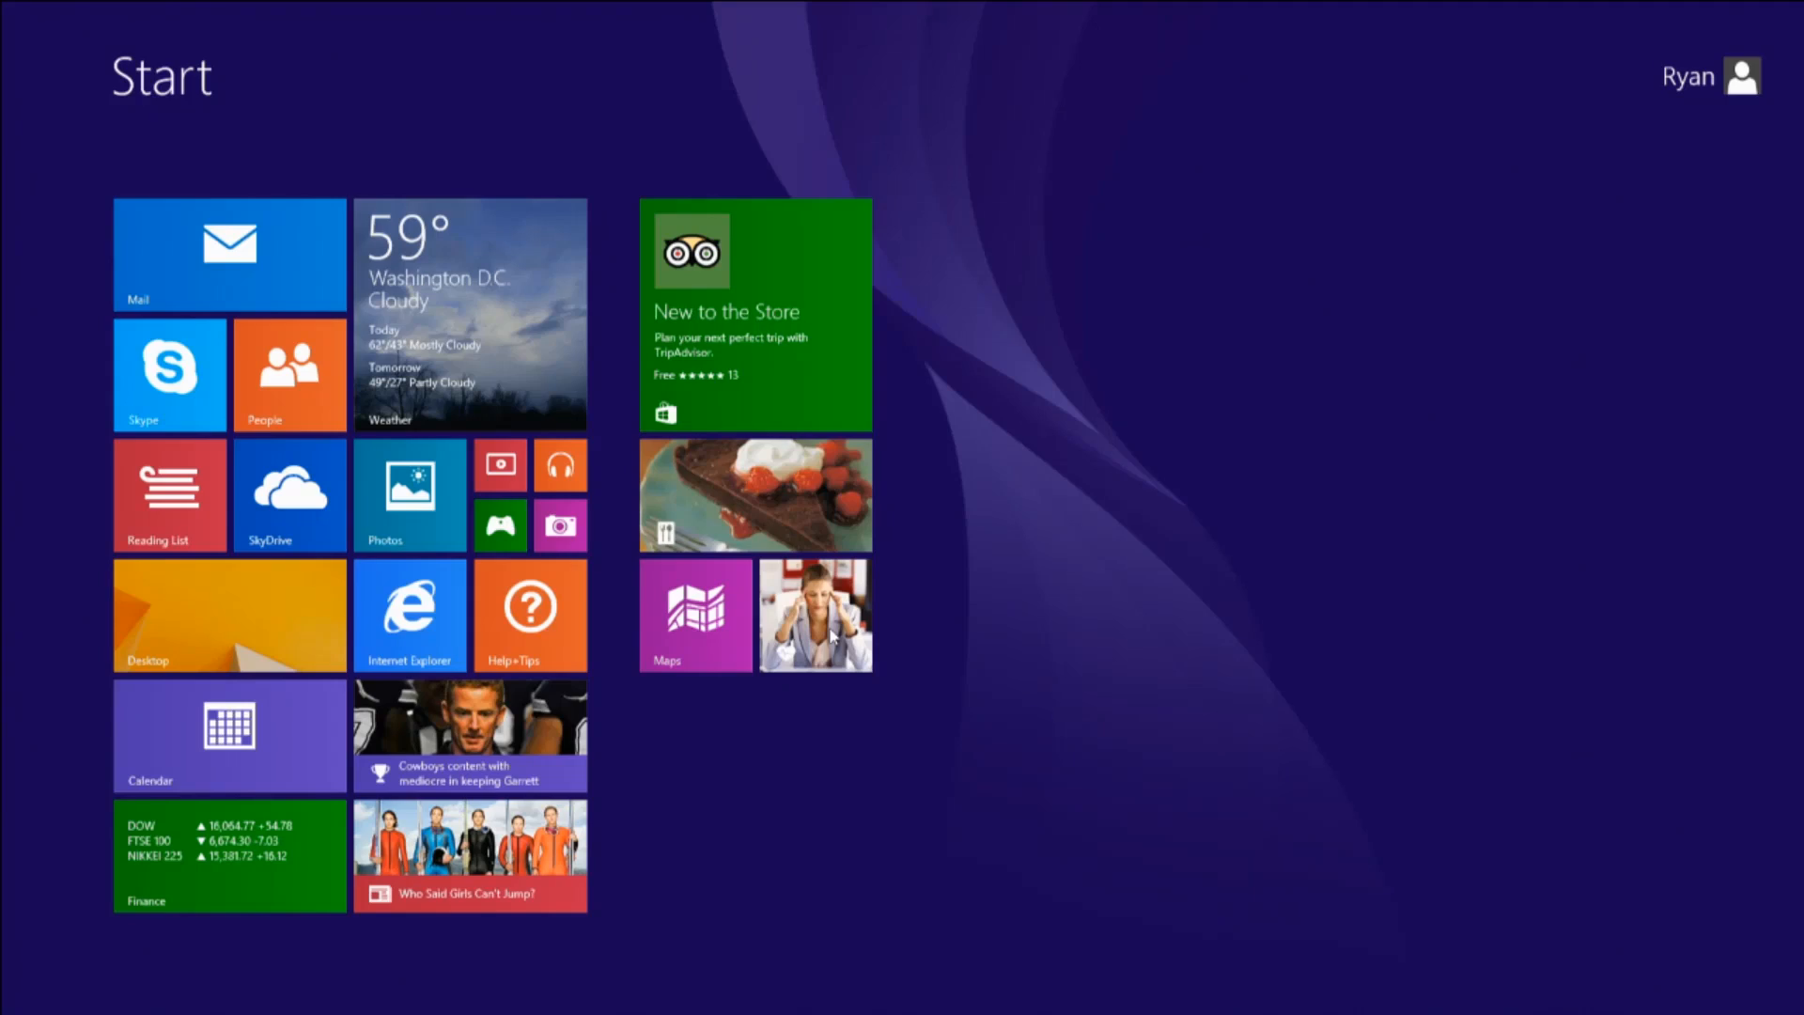
Go to the desktop, open Internet Explorer and search the web for chrome.
{"action": "key", "text": "super"}
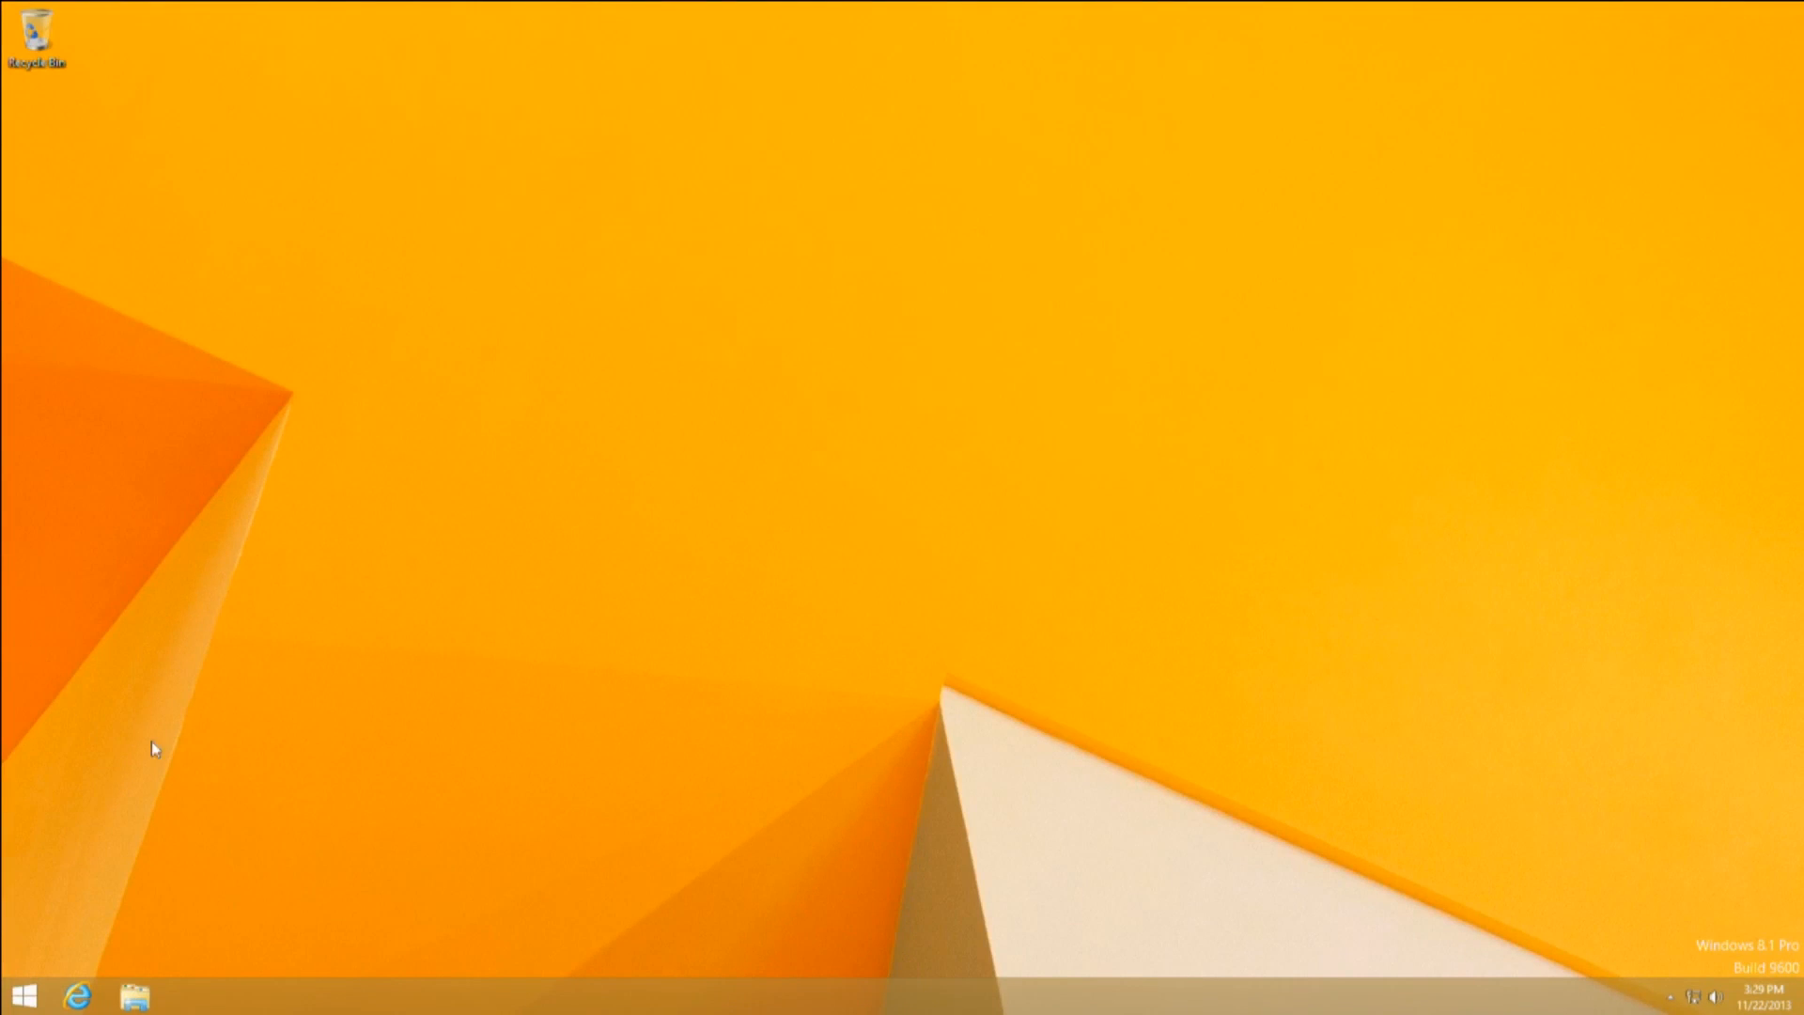
{"action": "left_click", "coordinate": [78, 995]}
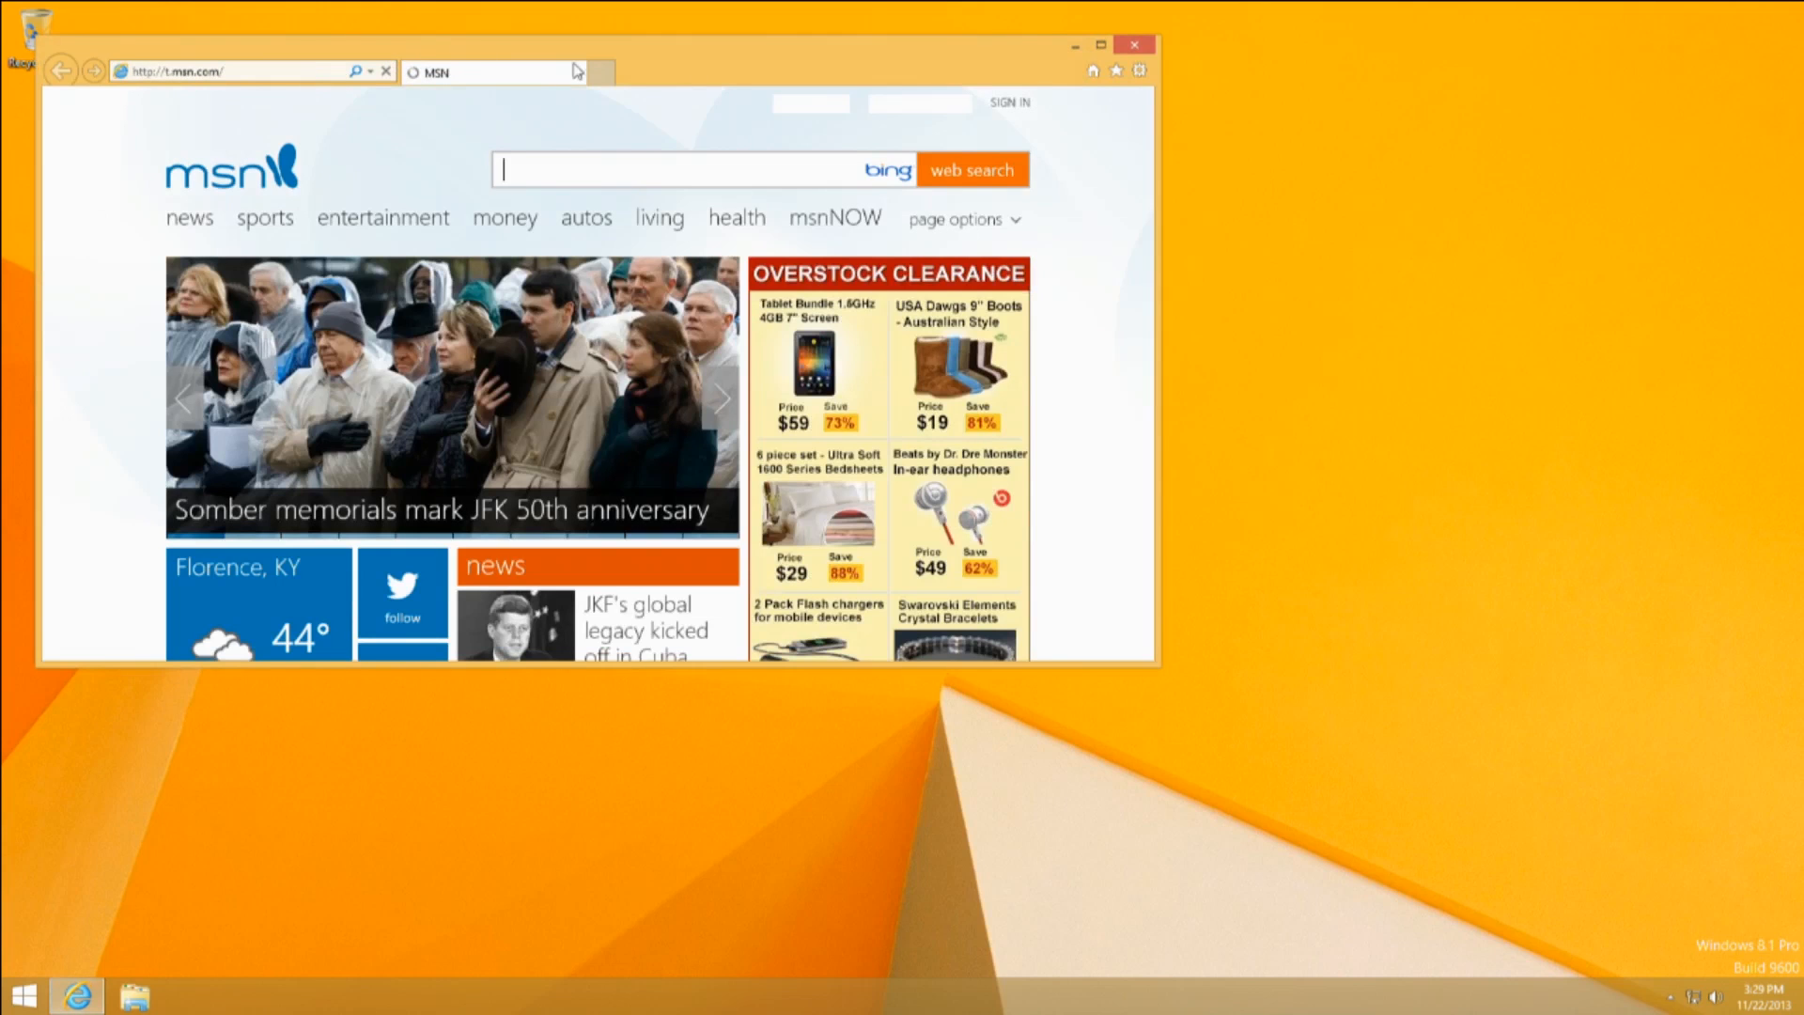
{"action": "left_click", "coordinate": [259, 73]}
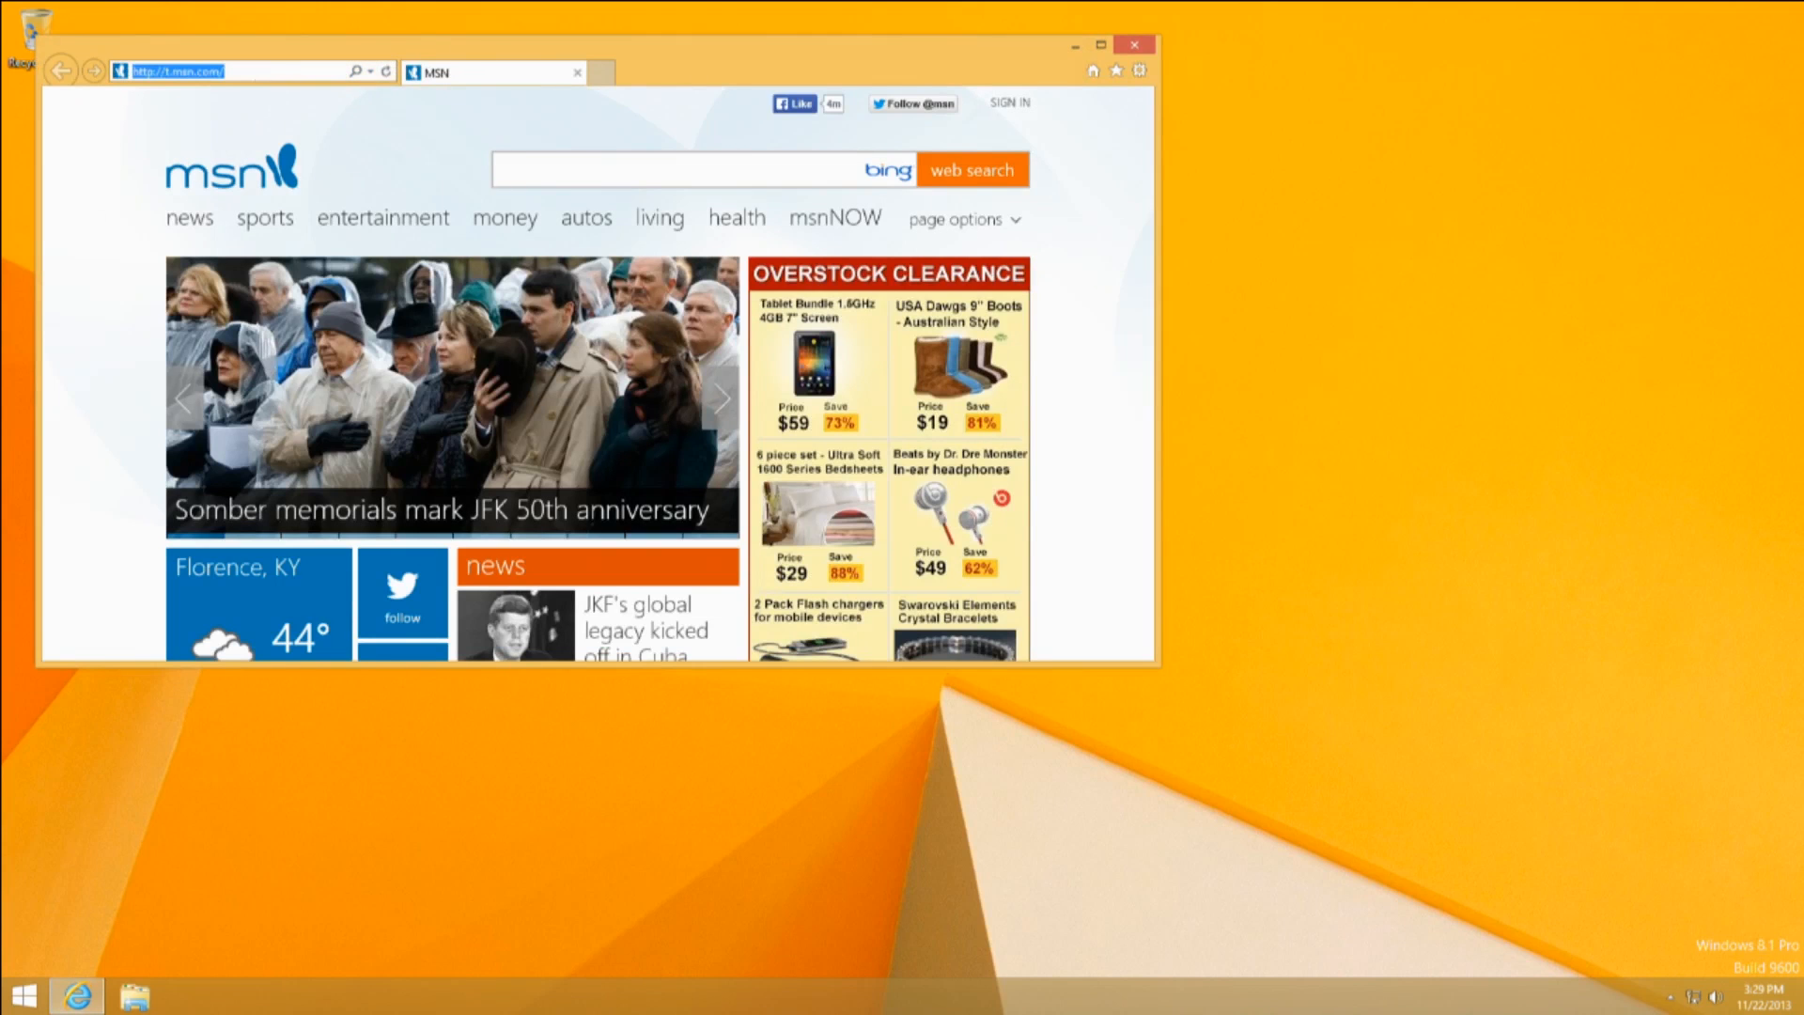
{"action": "type", "text": "chrome"}
{"action": "key", "text": "Return"}
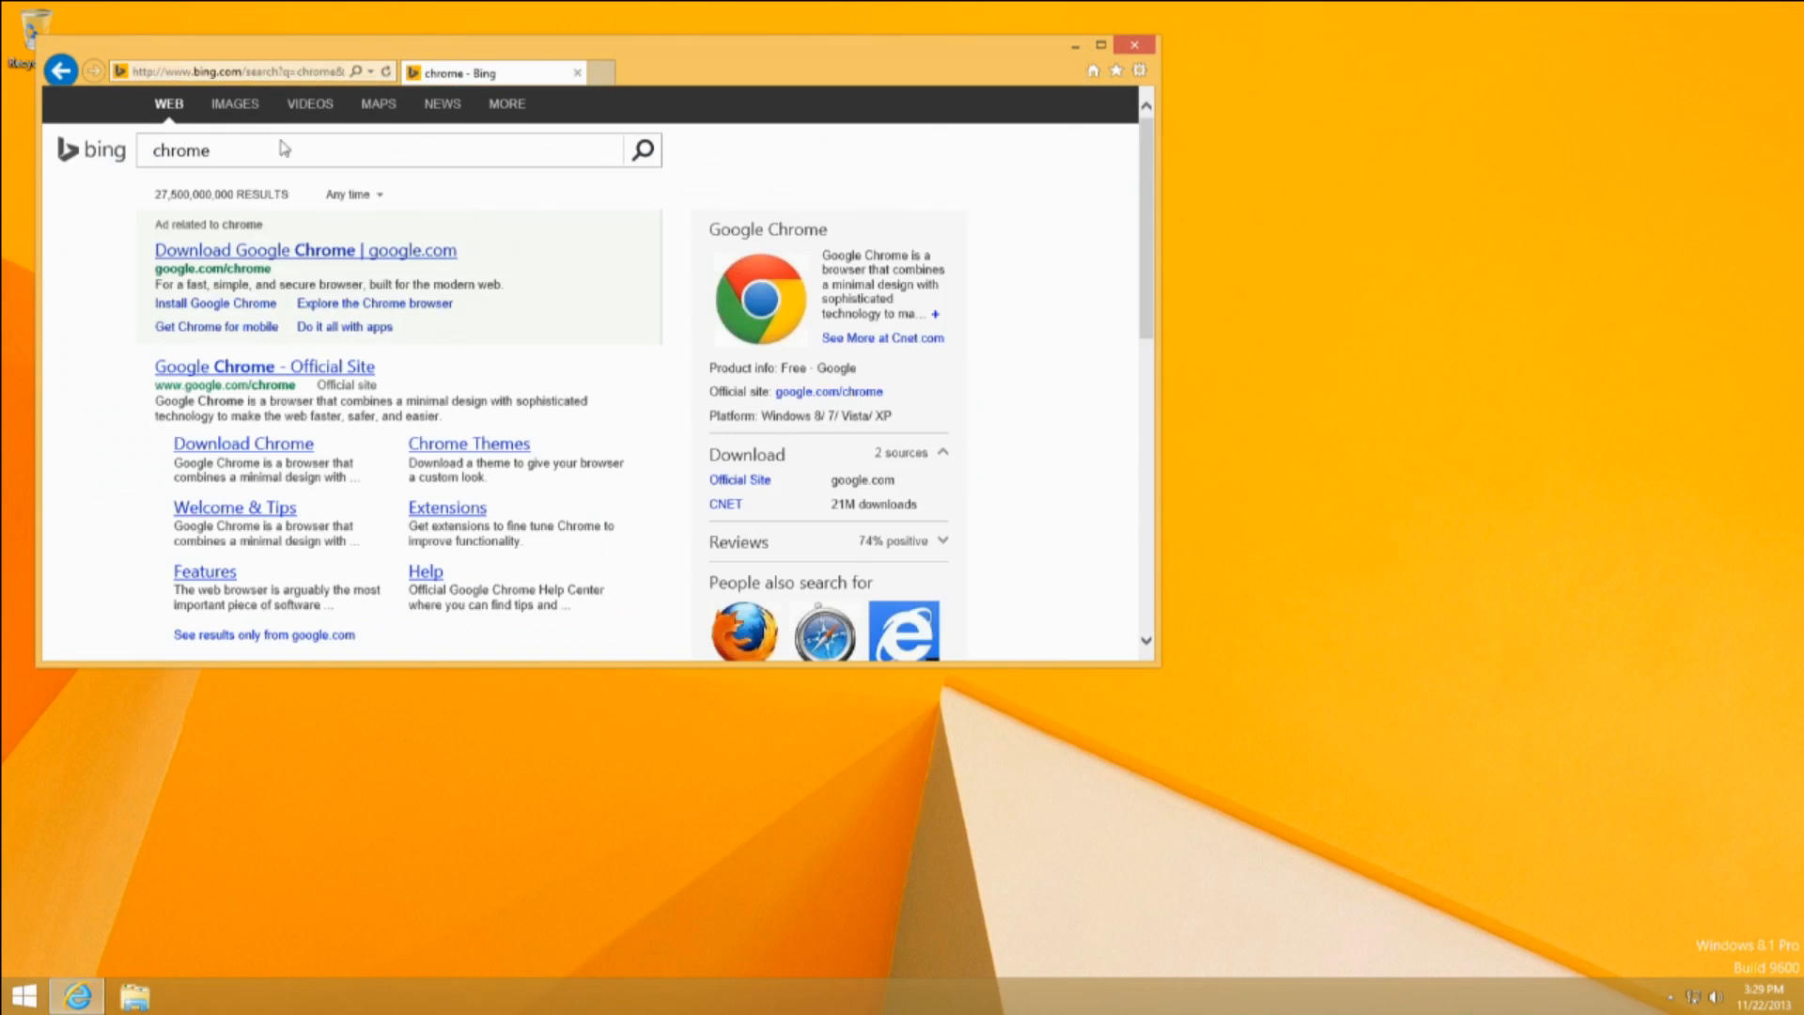
Download Google Chrome from its official site, accept the terms, then run the installer and allow it to make changes.
{"action": "left_click", "coordinate": [318, 251]}
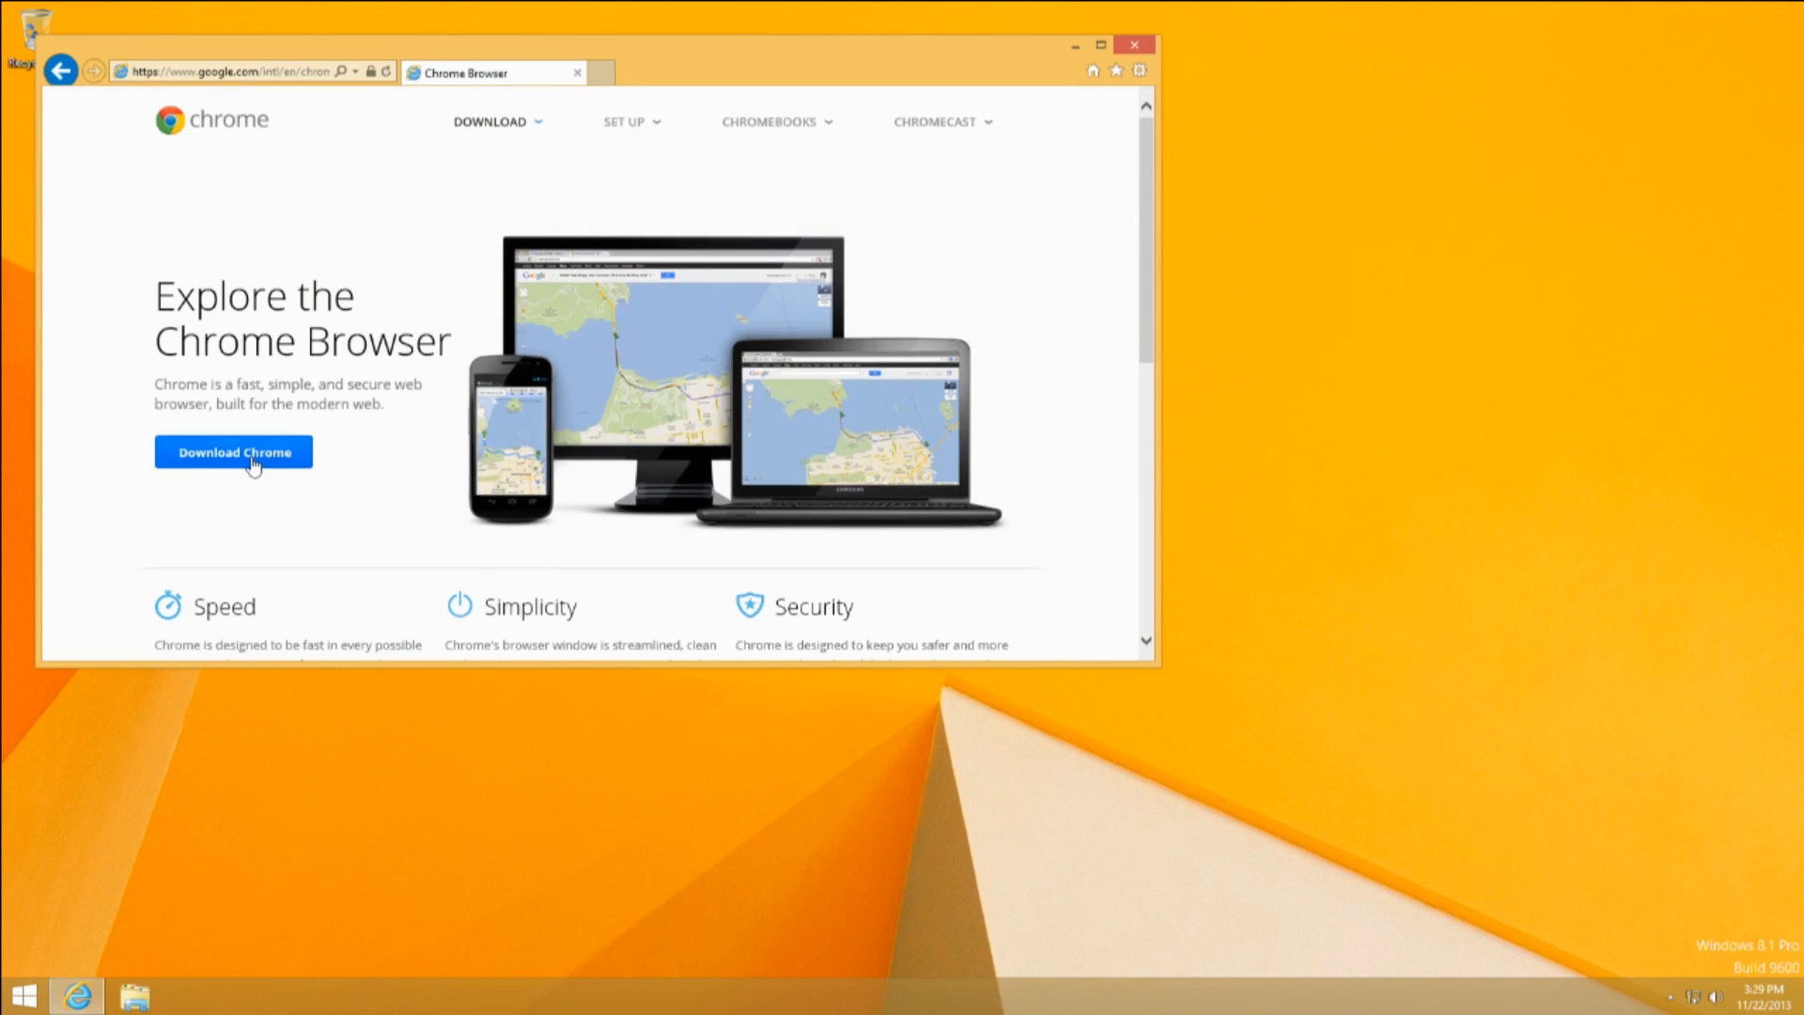
{"action": "left_click", "coordinate": [253, 459]}
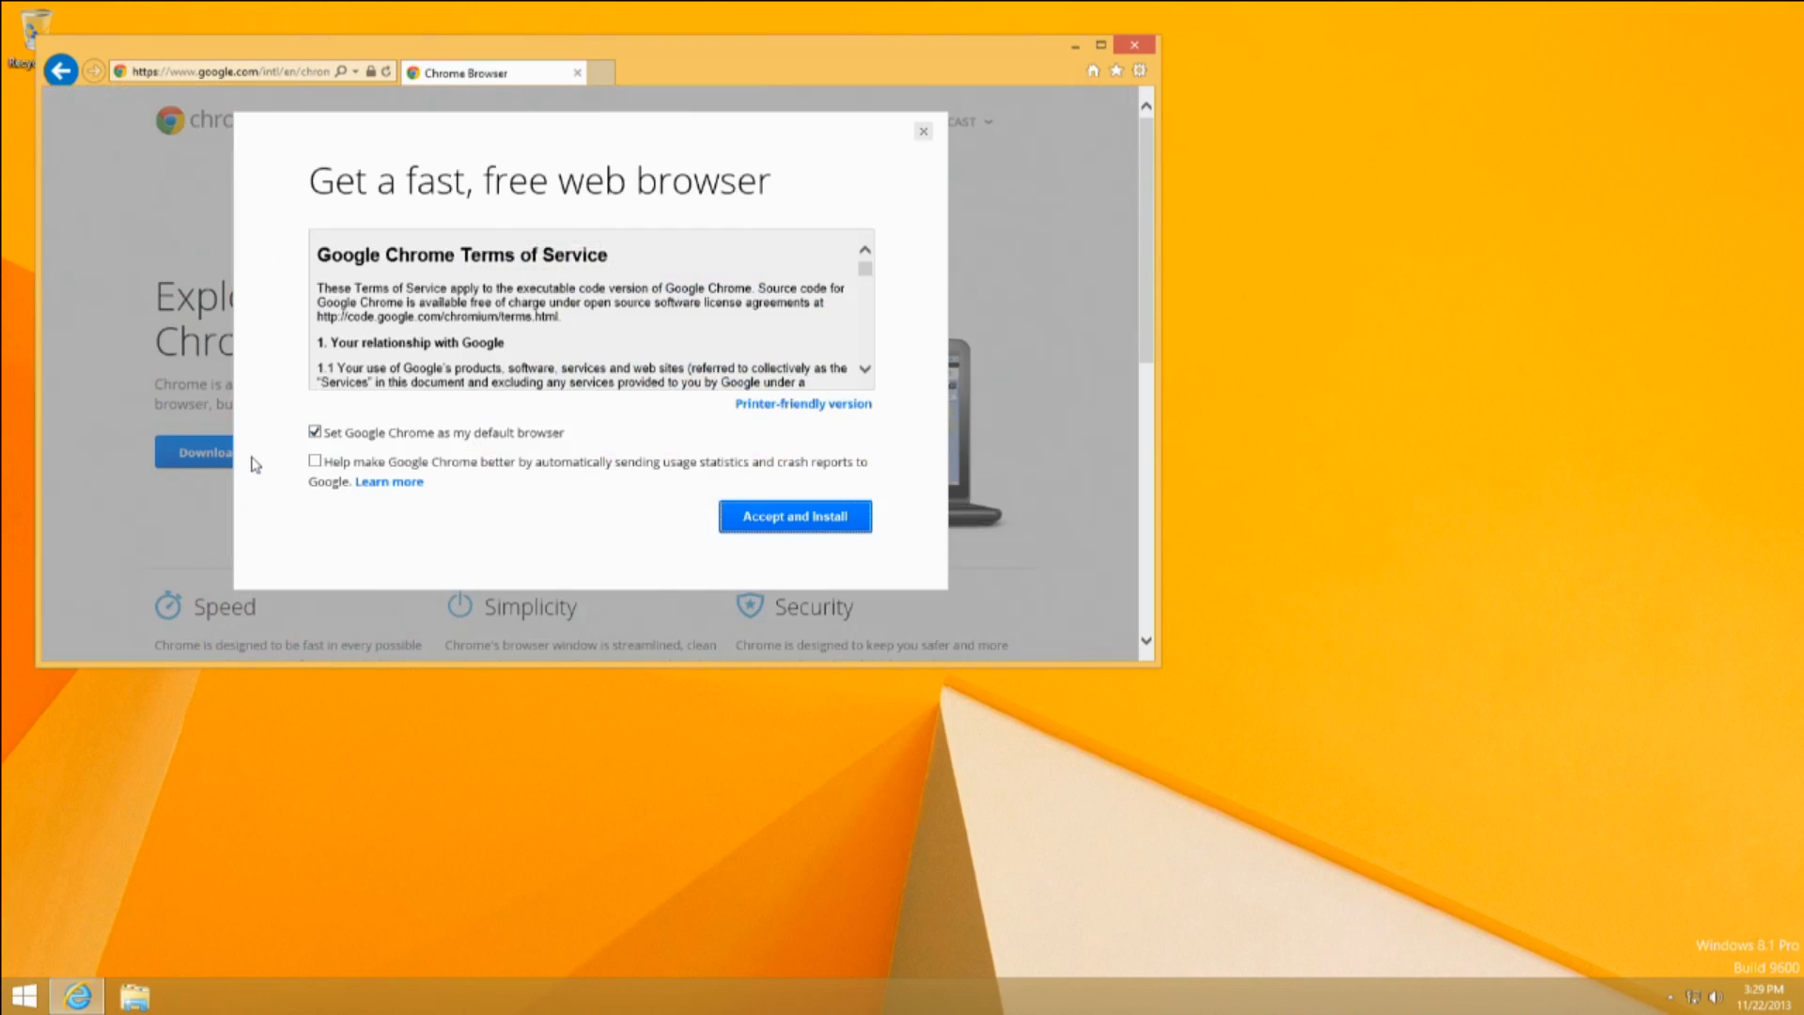
{"action": "left_click", "coordinate": [791, 519]}
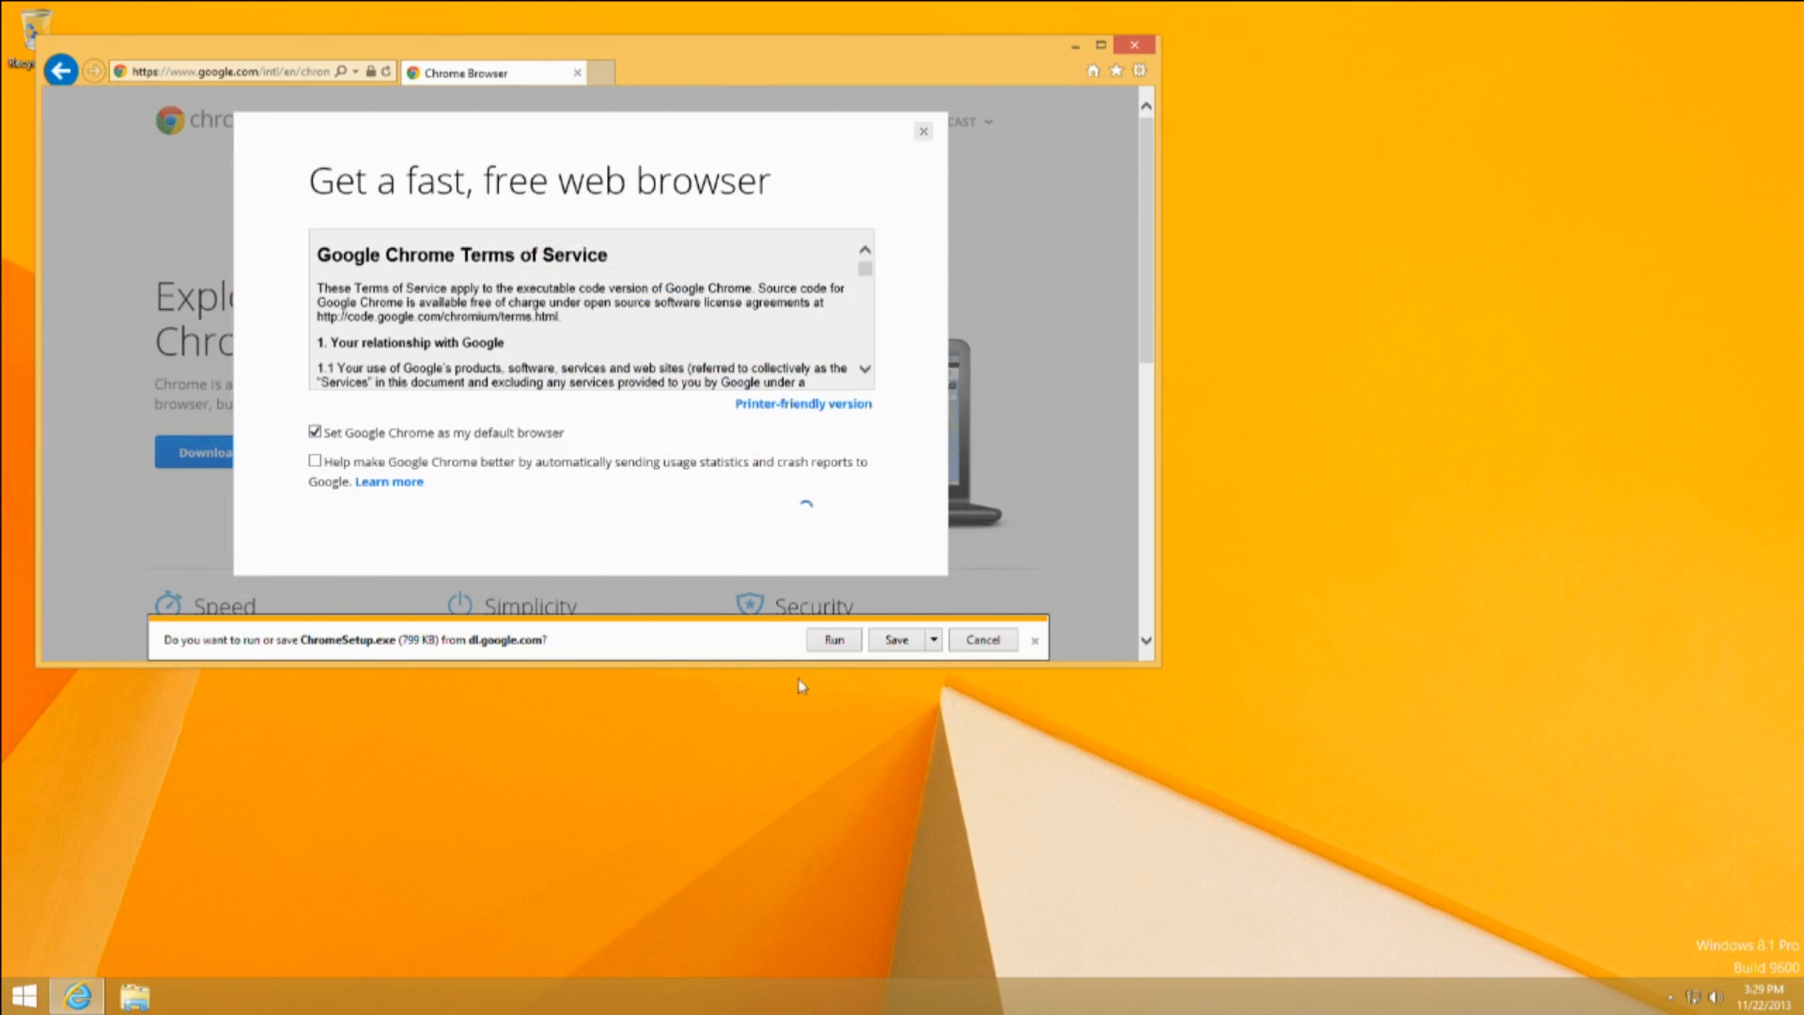
{"action": "left_click", "coordinate": [834, 640]}
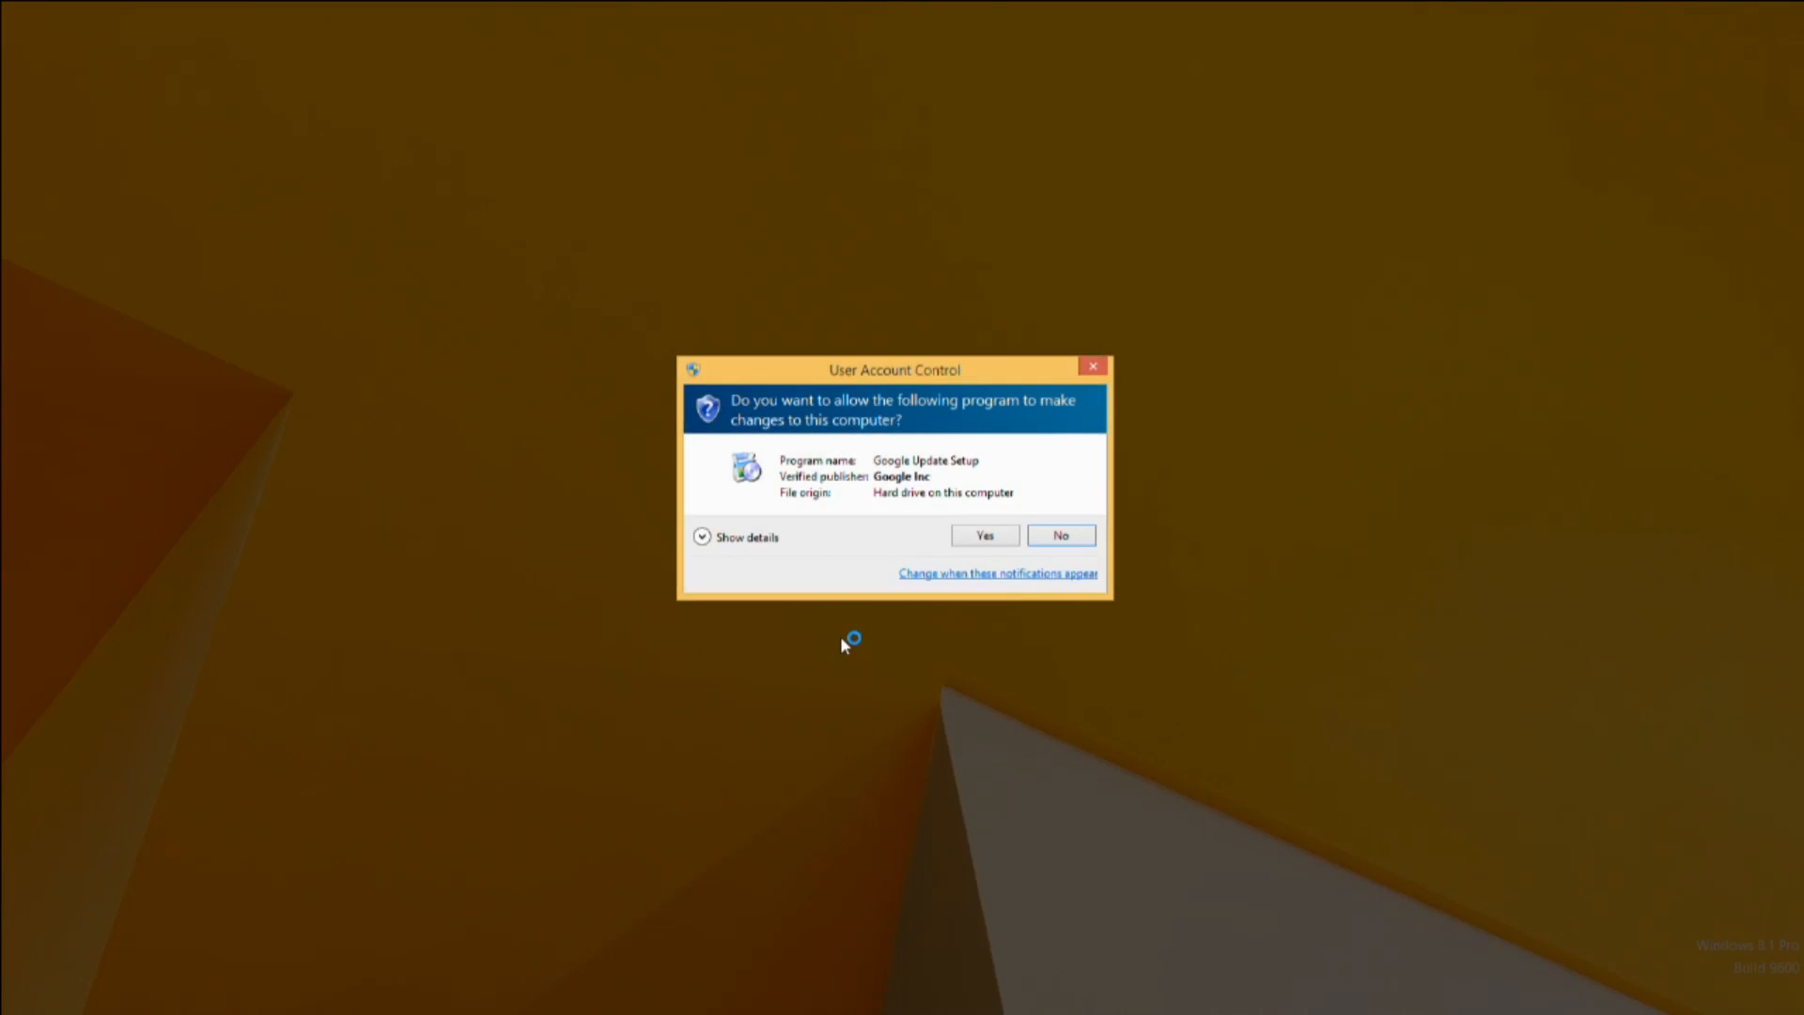
{"action": "left_click", "coordinate": [978, 536]}
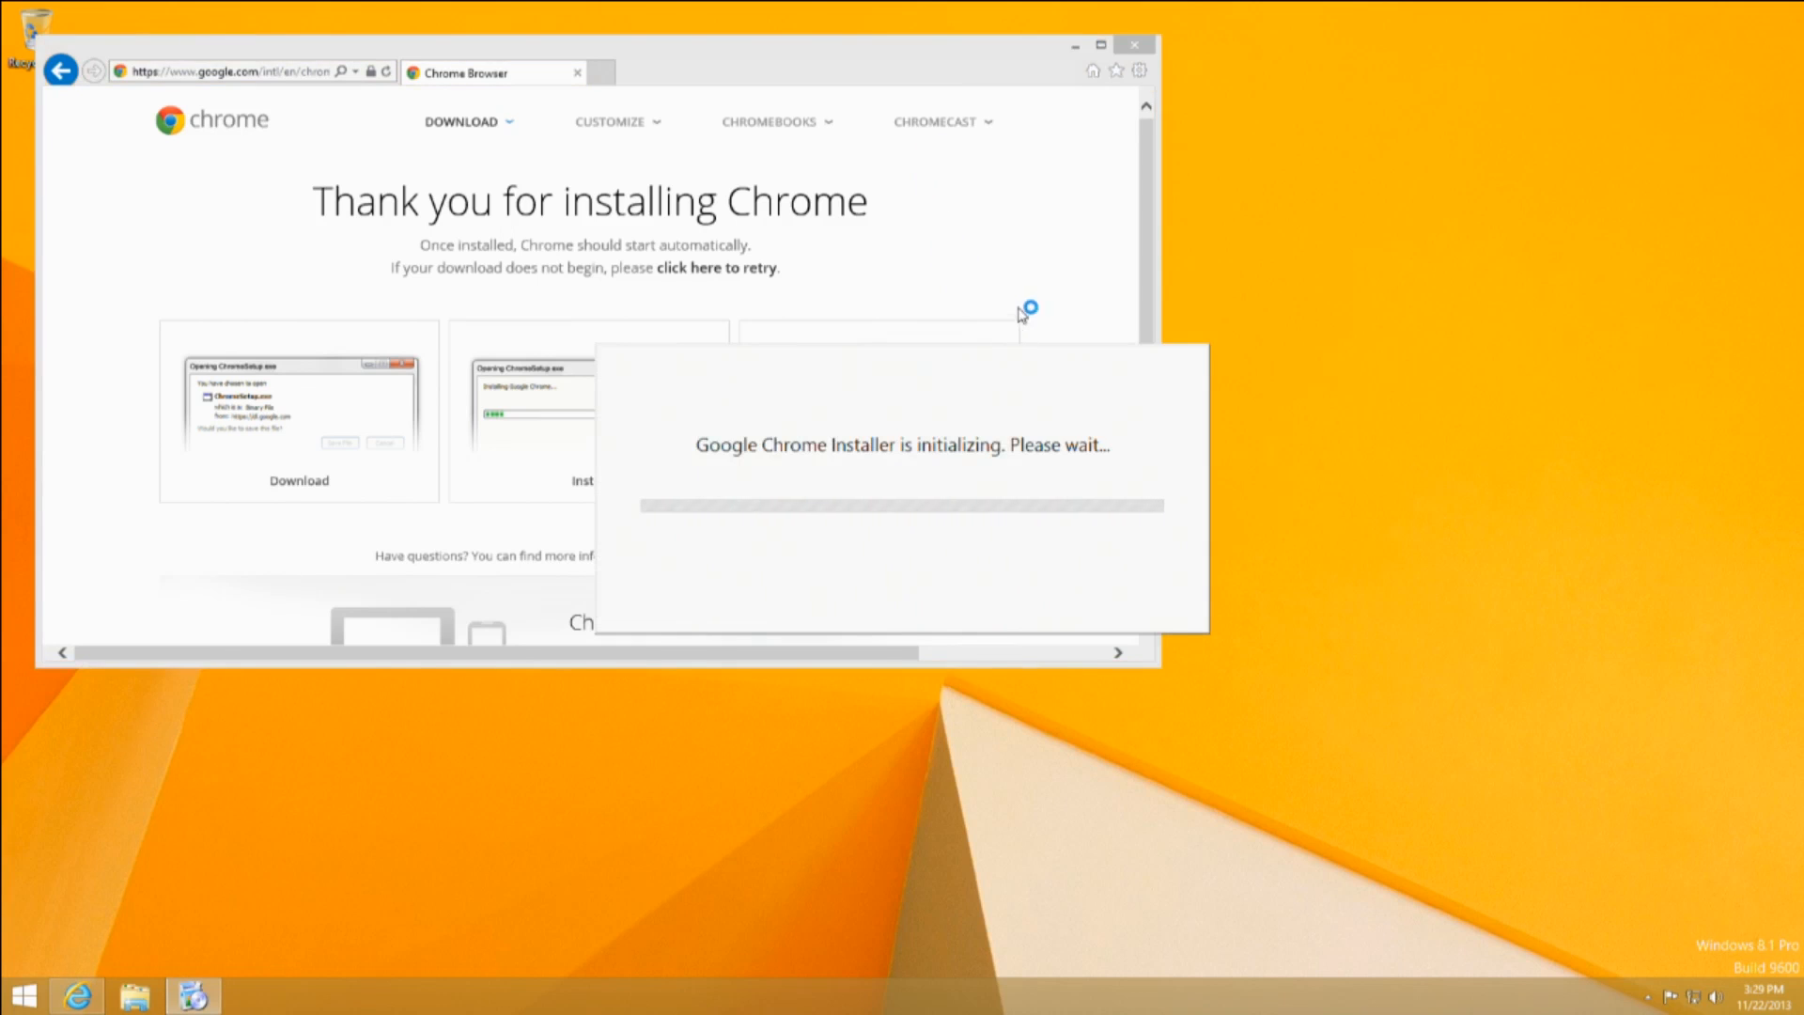
Close Internet Explorer during the Chrome installation and close the Google Accounts sign-in tab once Chrome starts.
{"action": "left_click", "coordinate": [1134, 44]}
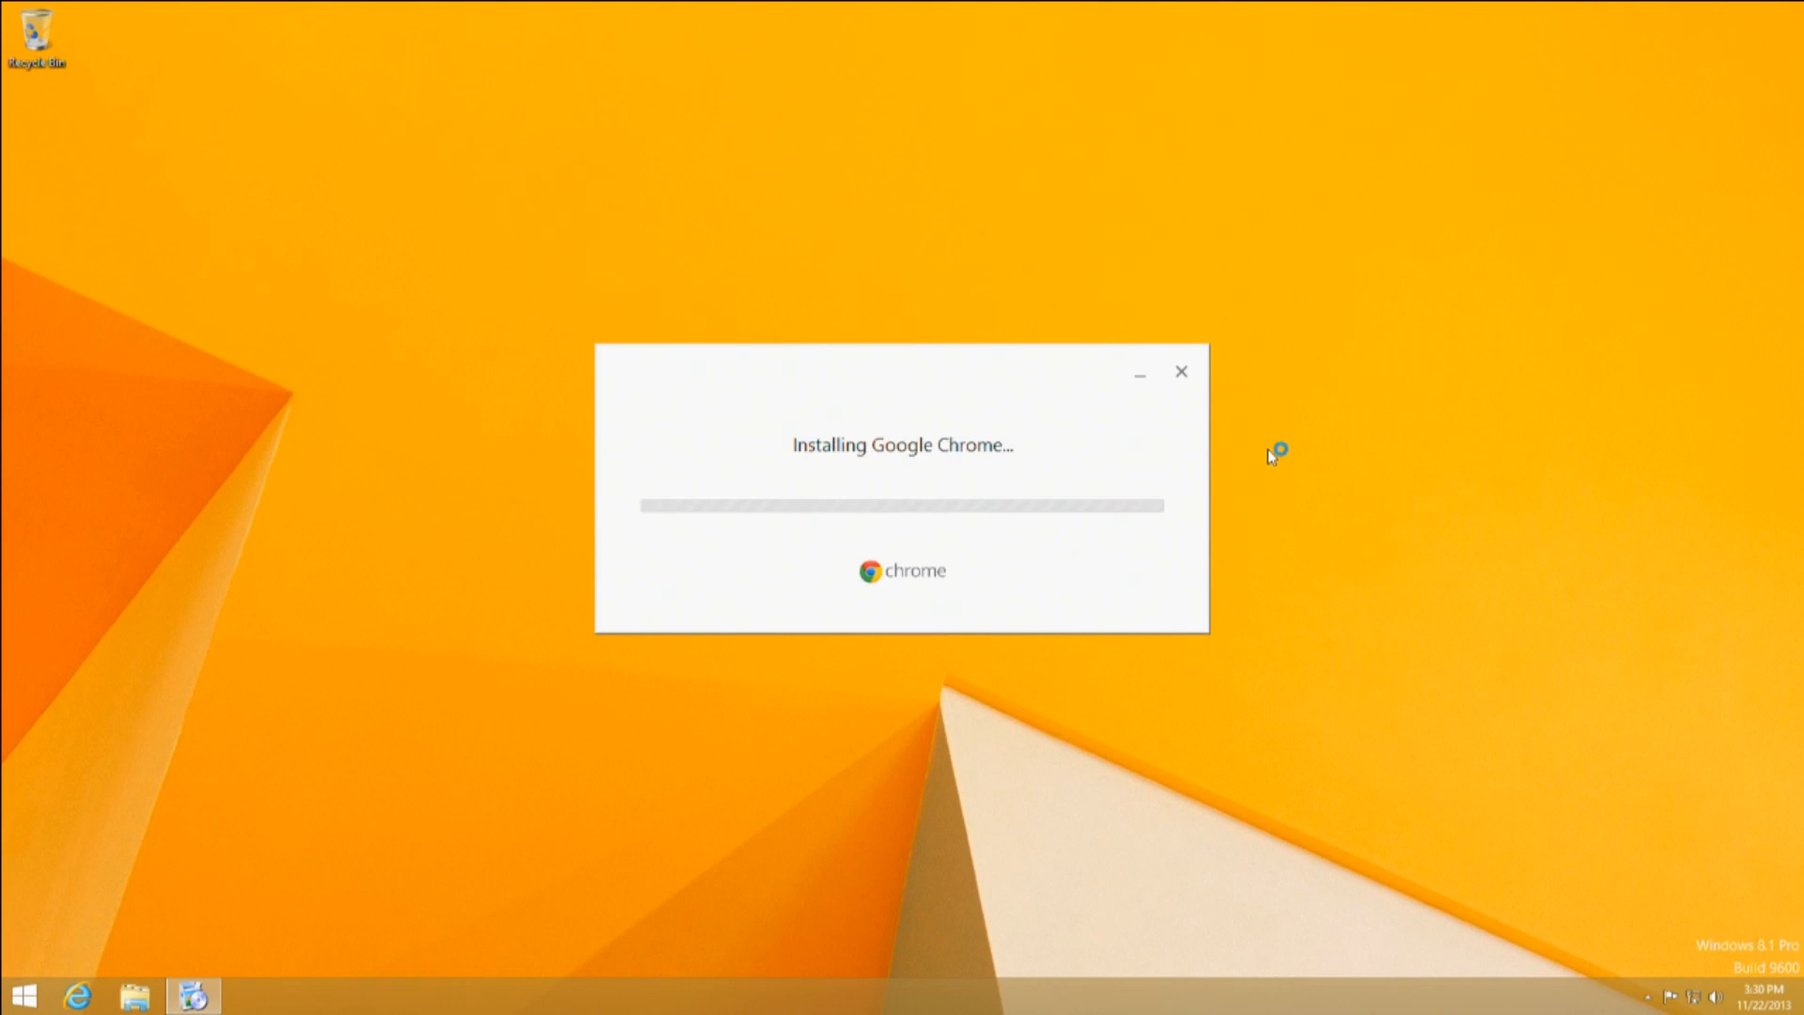
{"action": "left_click", "coordinate": [933, 532]}
{"action": "left_click", "coordinate": [846, 345]}
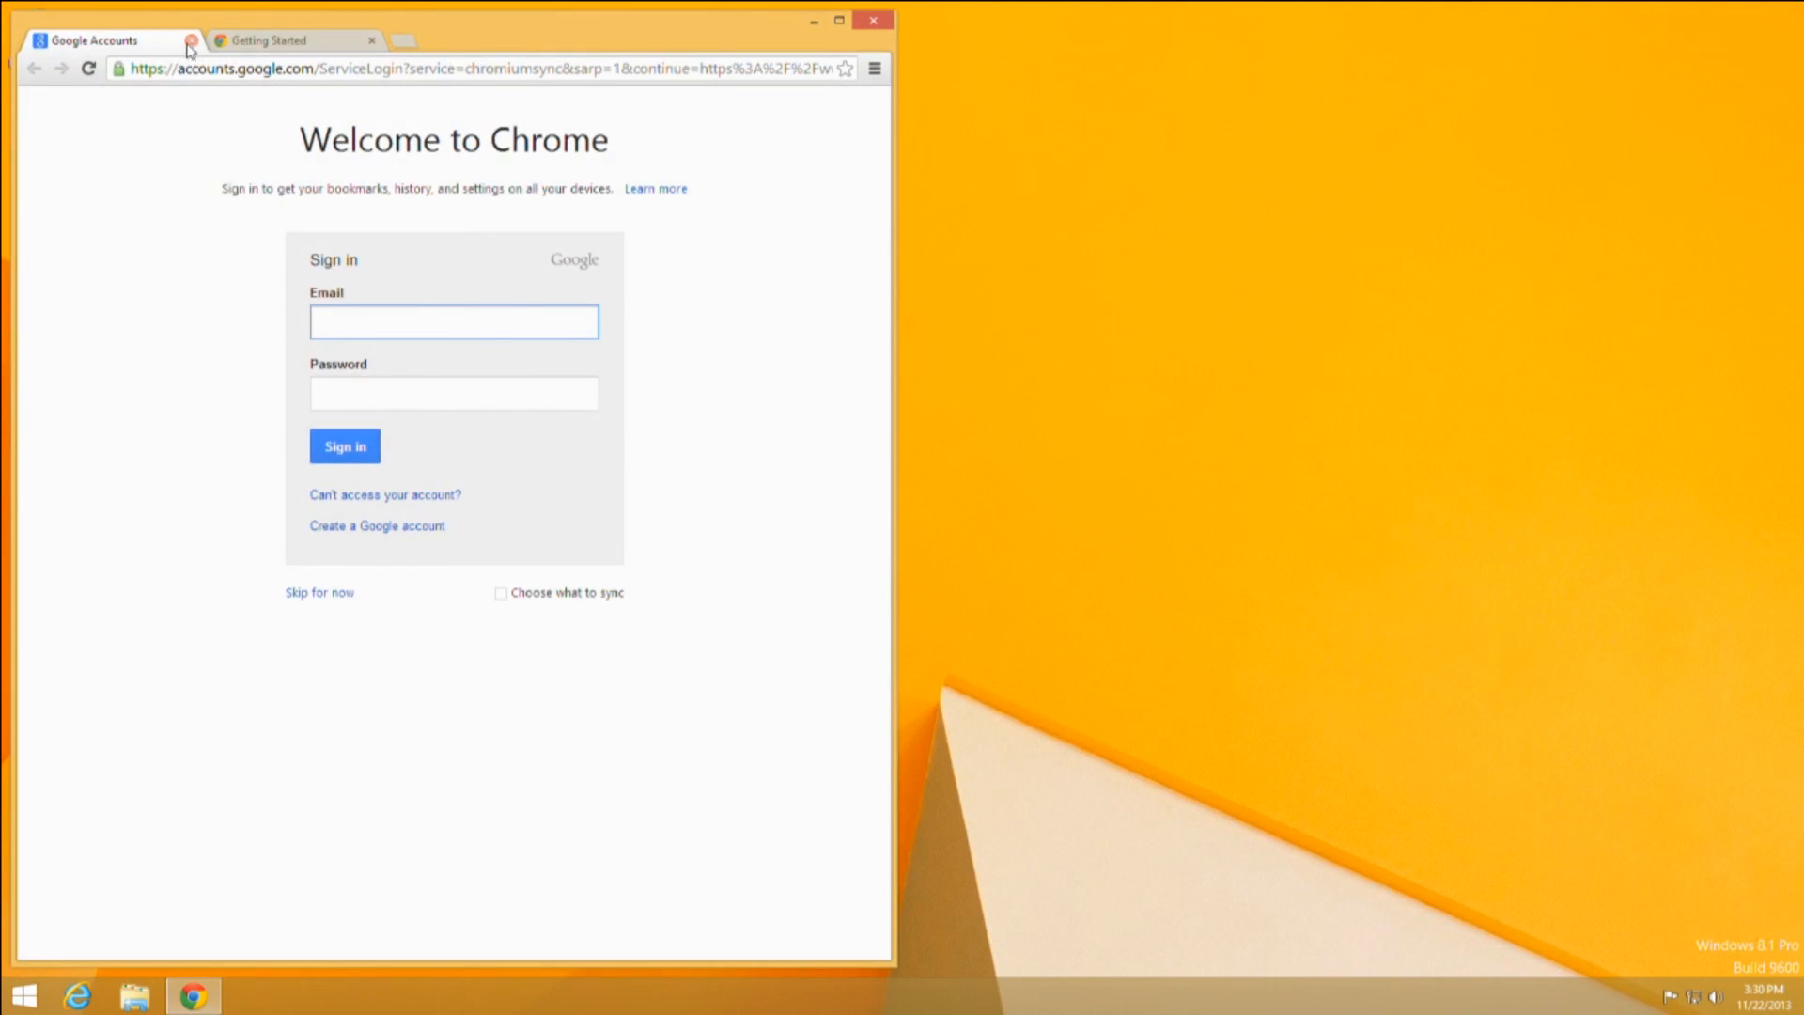
{"action": "left_click", "coordinate": [191, 40]}
{"action": "left_click", "coordinate": [183, 67]}
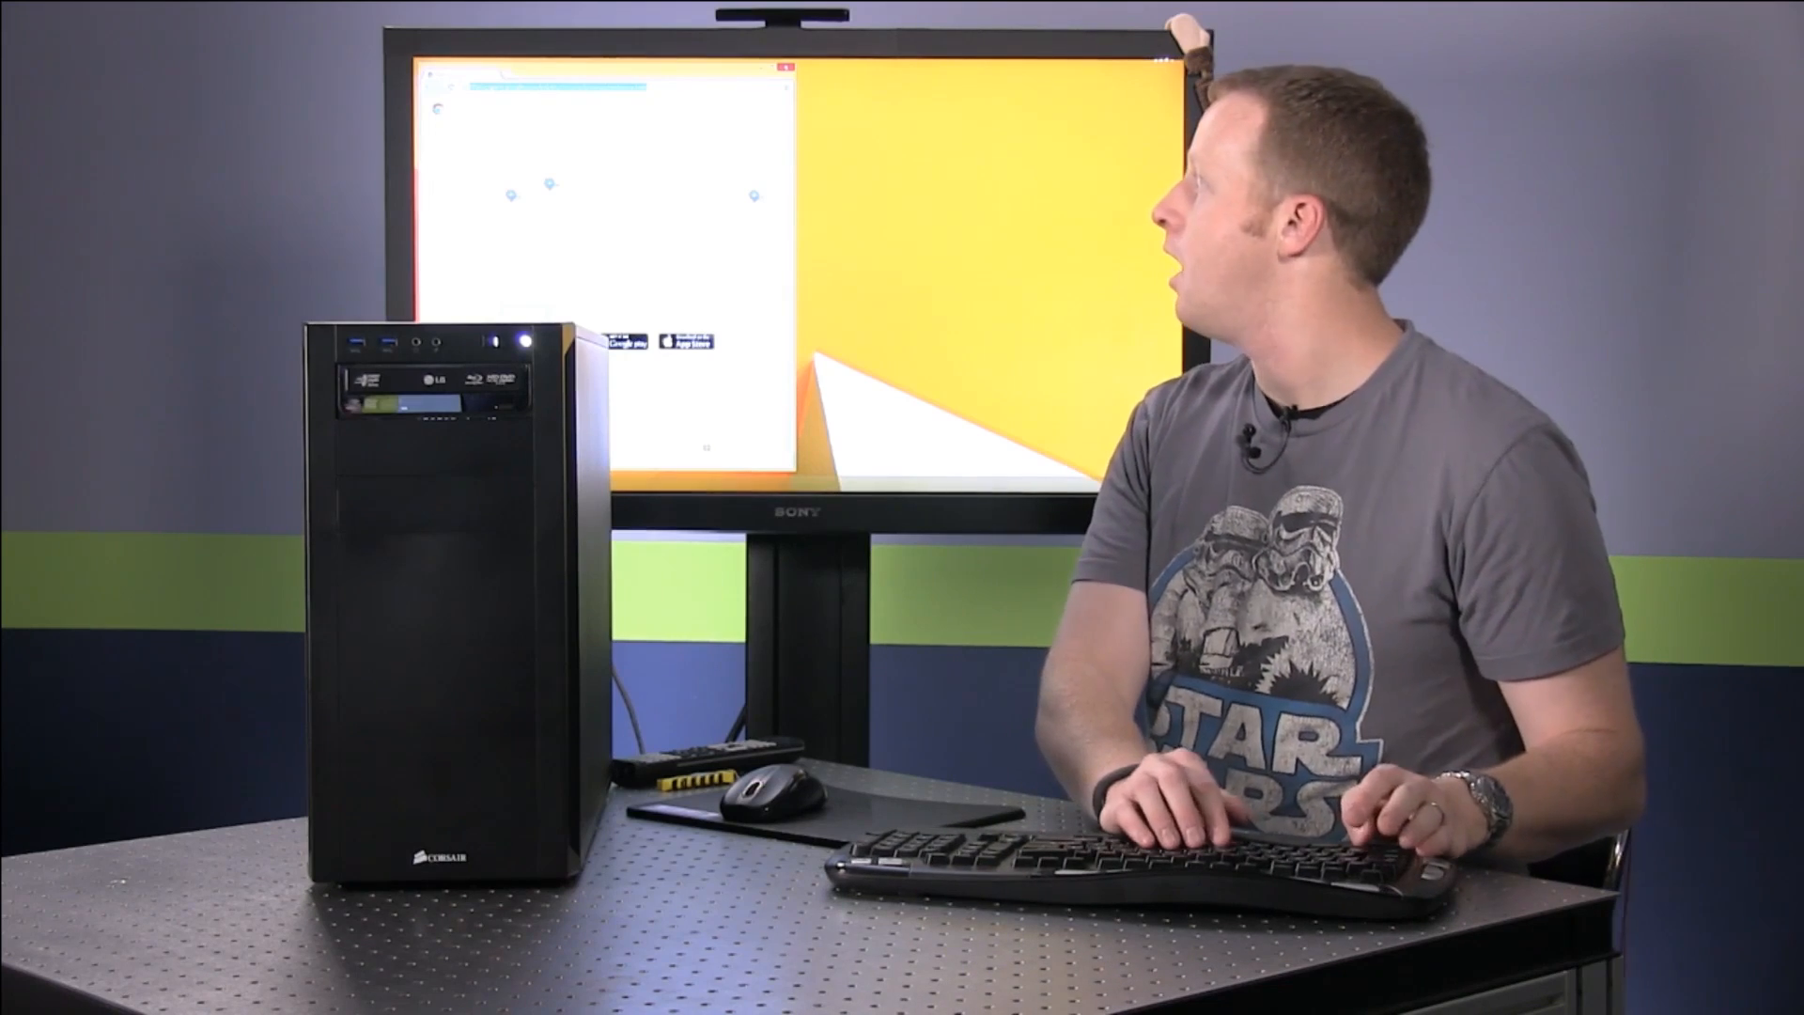
{"action": "type", "text": "as"}
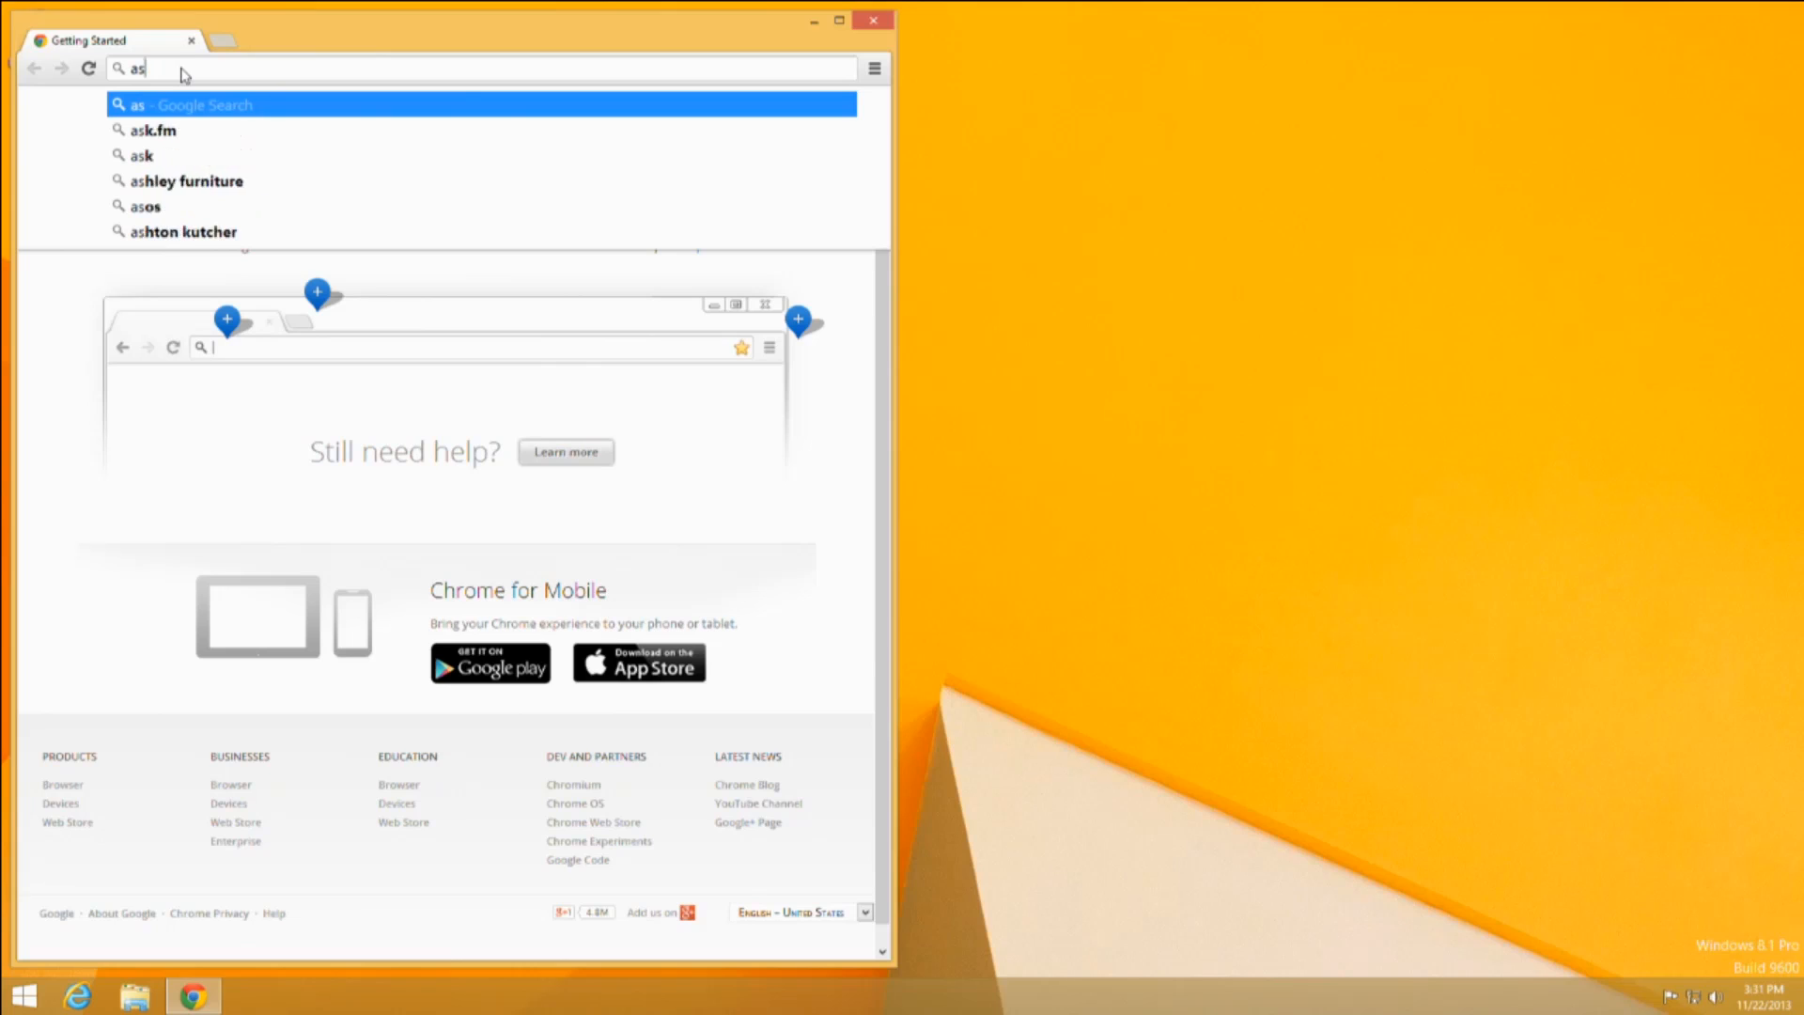
{"action": "type", "text": "us"}
{"action": "key", "text": "Return"}
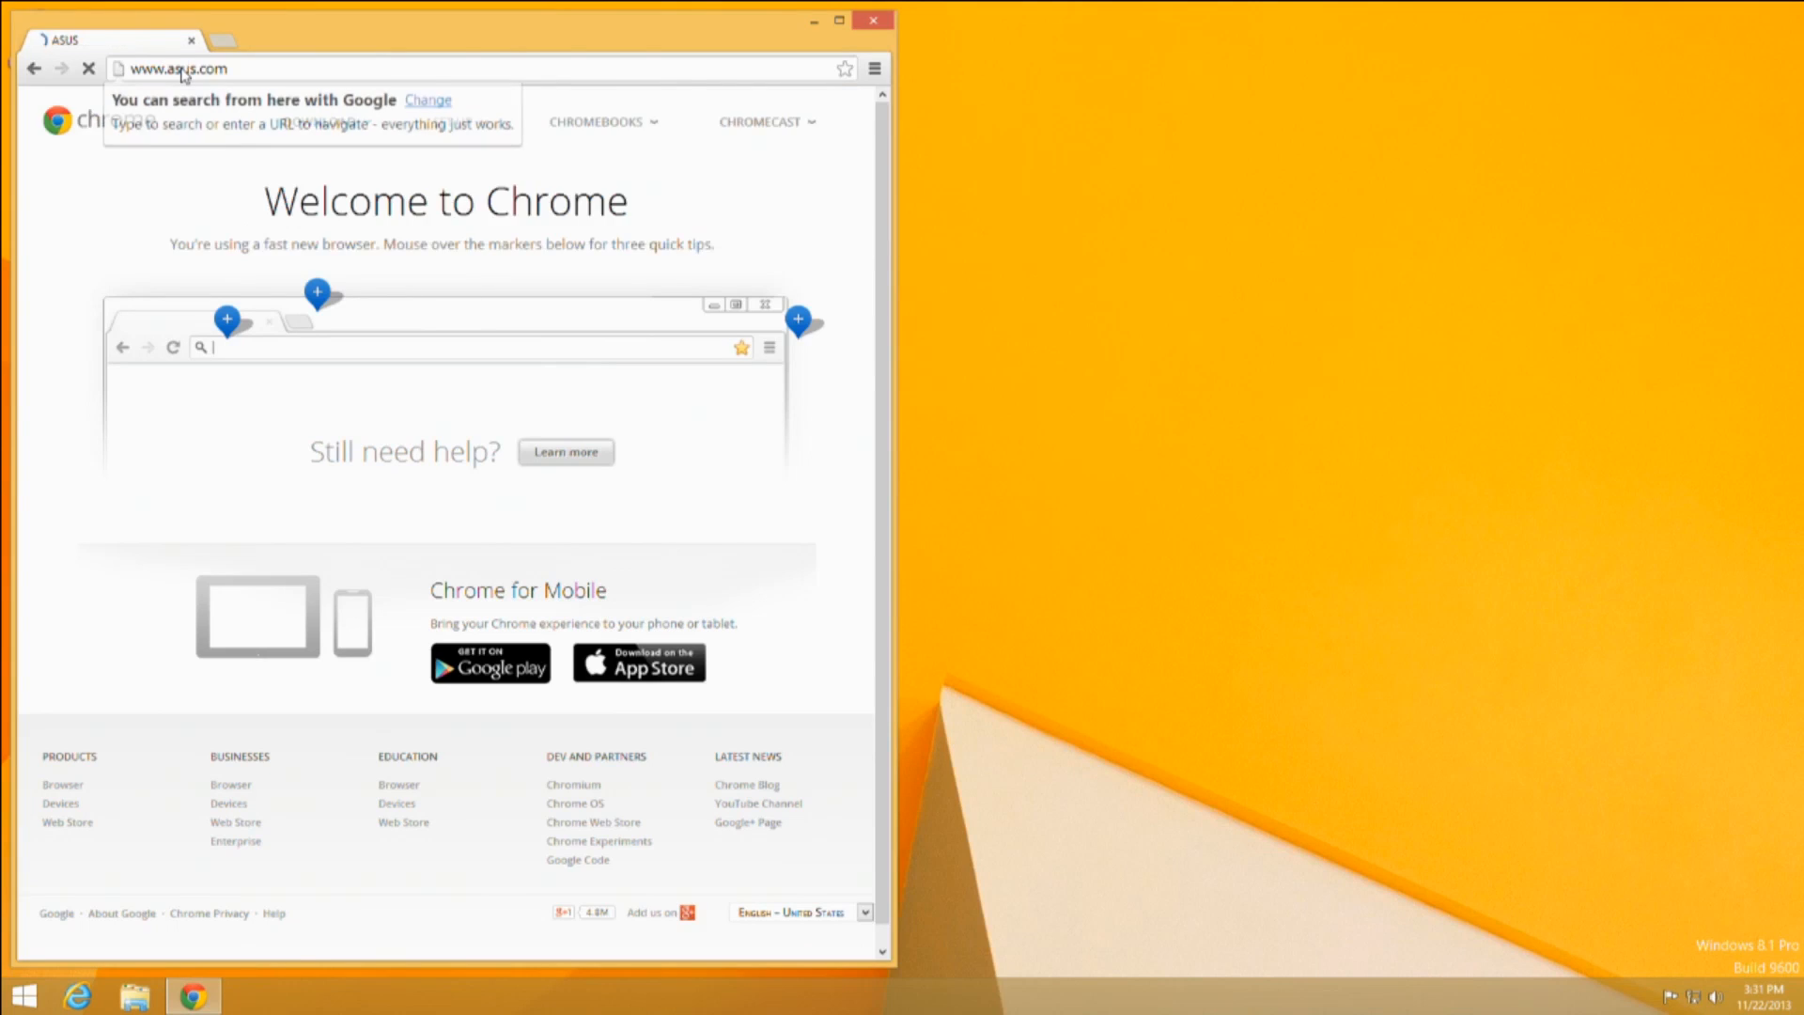
{"action": "left_click", "coordinate": [584, 50]}
{"action": "left_click_drag", "start_coordinate": [585, 50], "coordinate": [724, 48]}
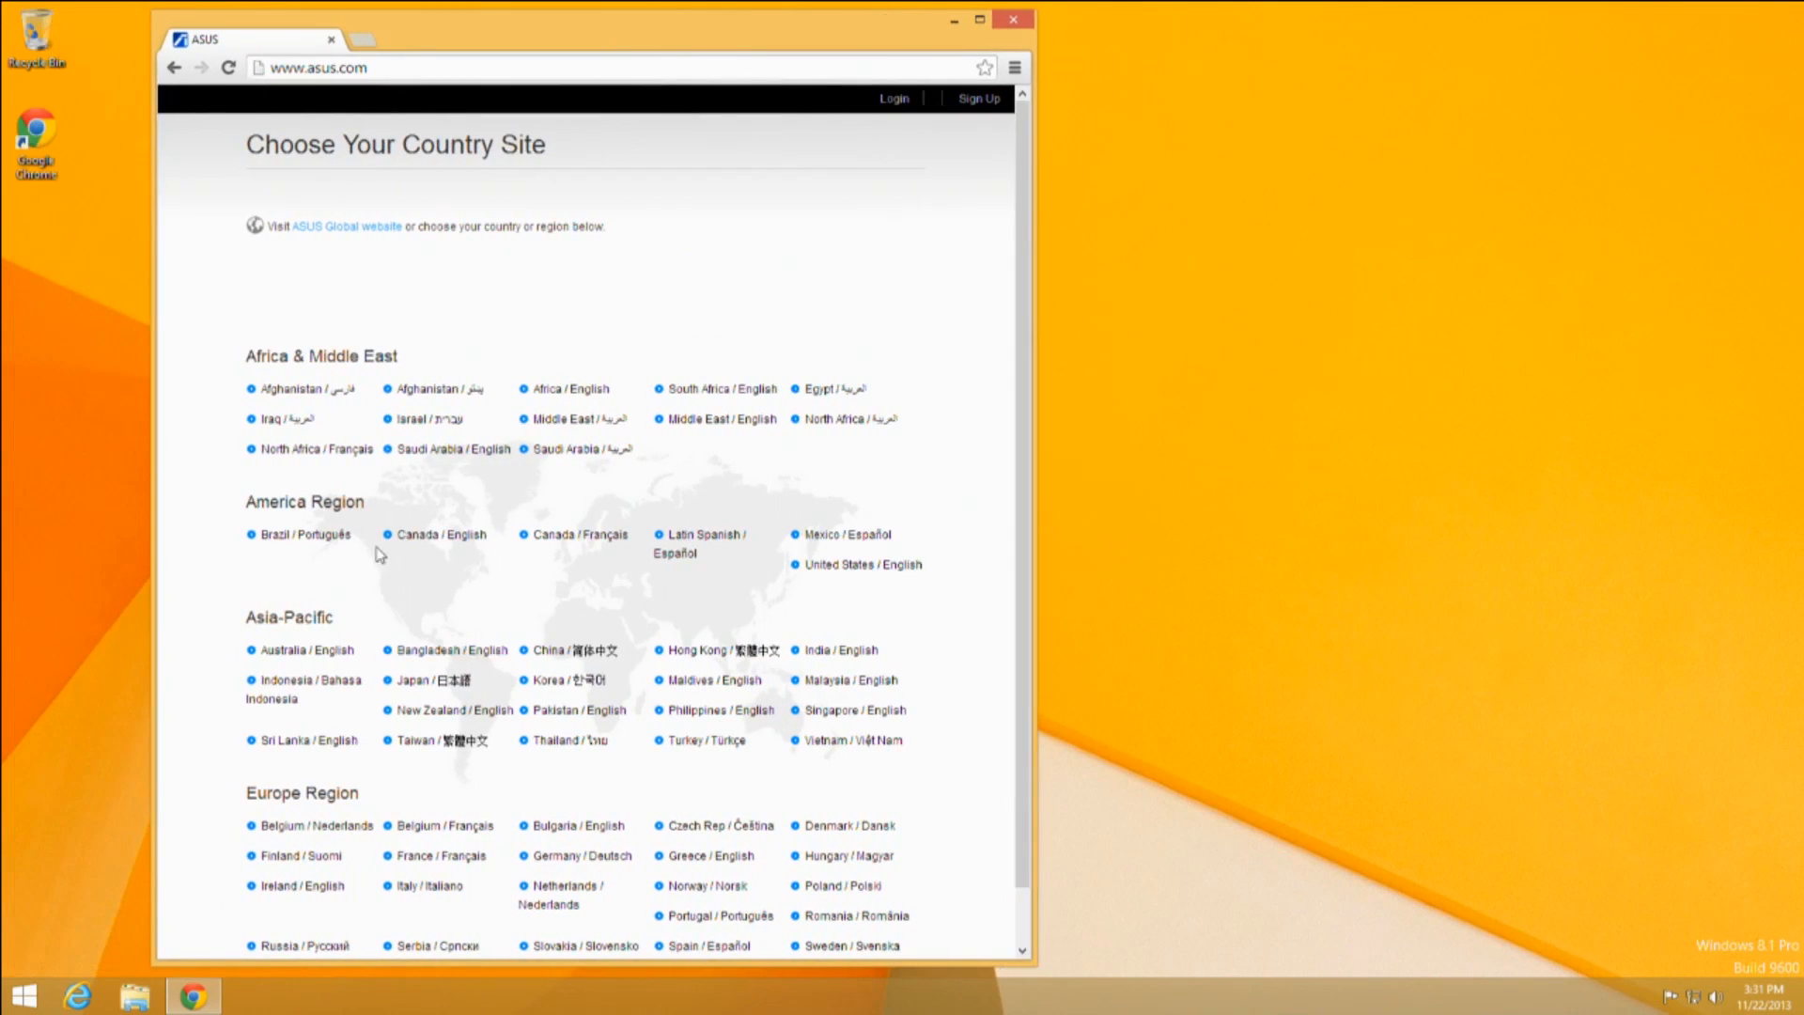
{"action": "left_click", "coordinate": [843, 568]}
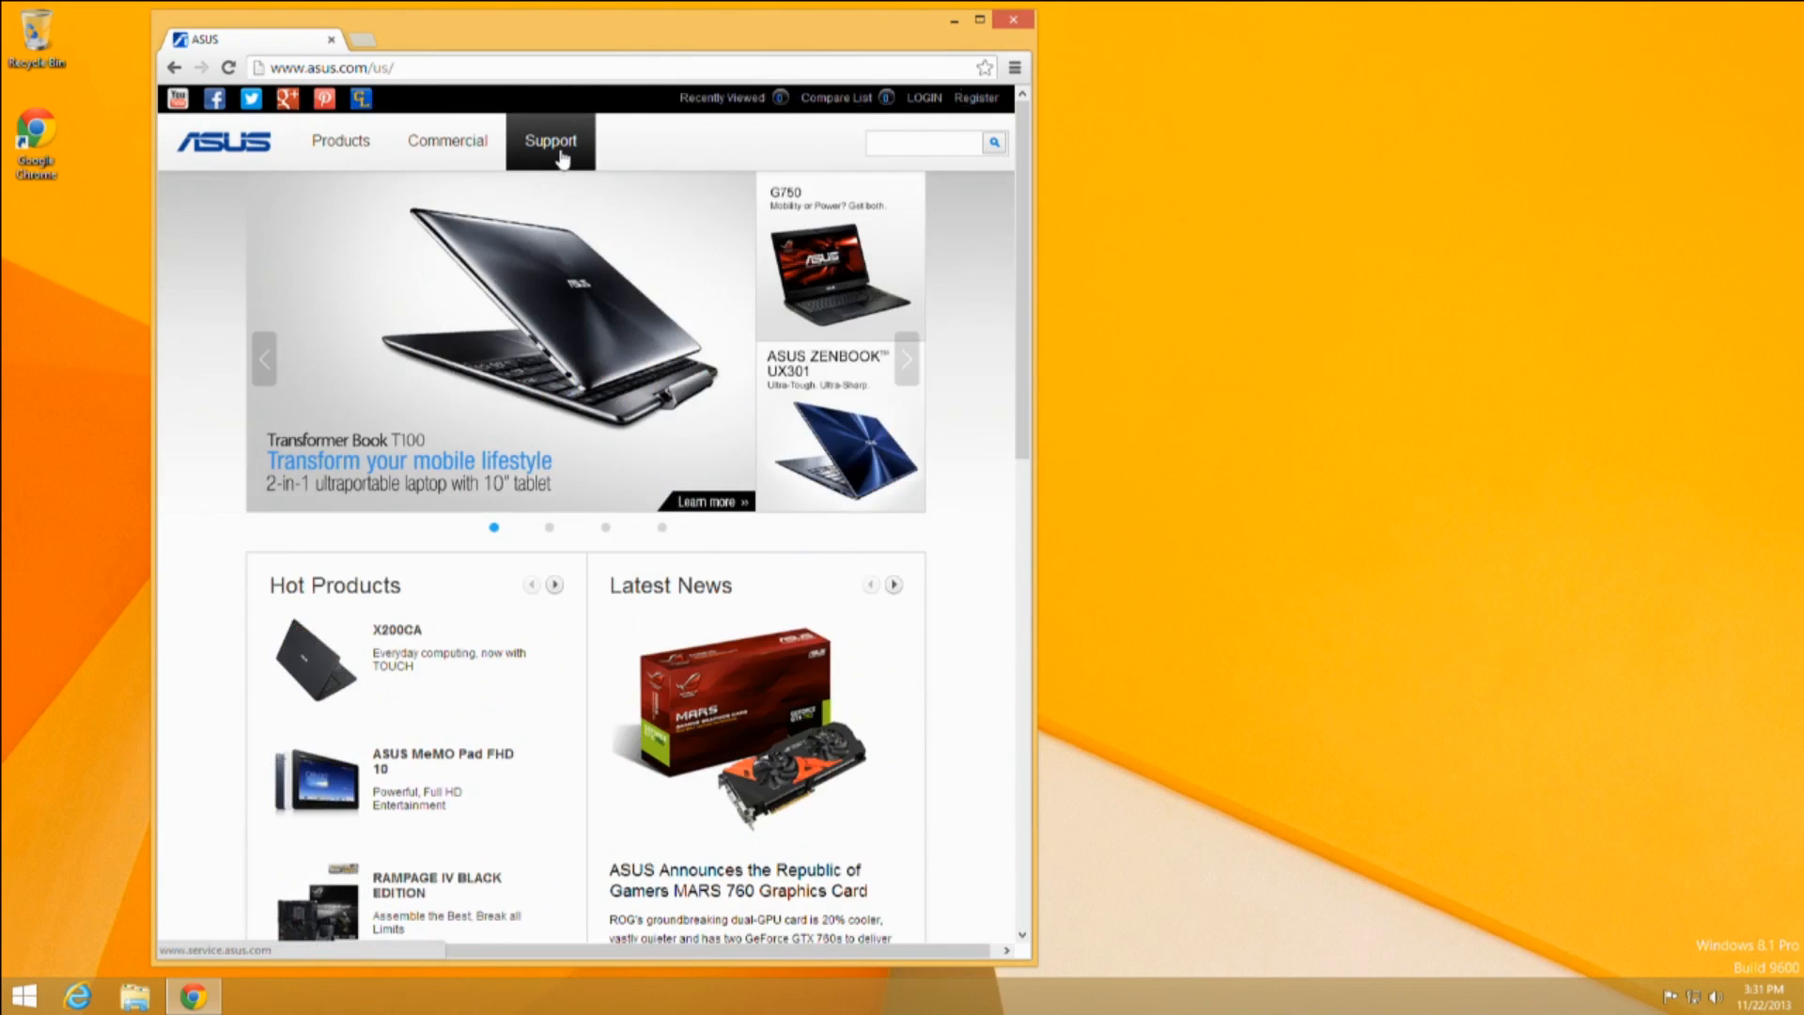
Open the ASUS support site, widen the browser window and go to the page for downloading drivers and manuals.
{"action": "left_click", "coordinate": [562, 157]}
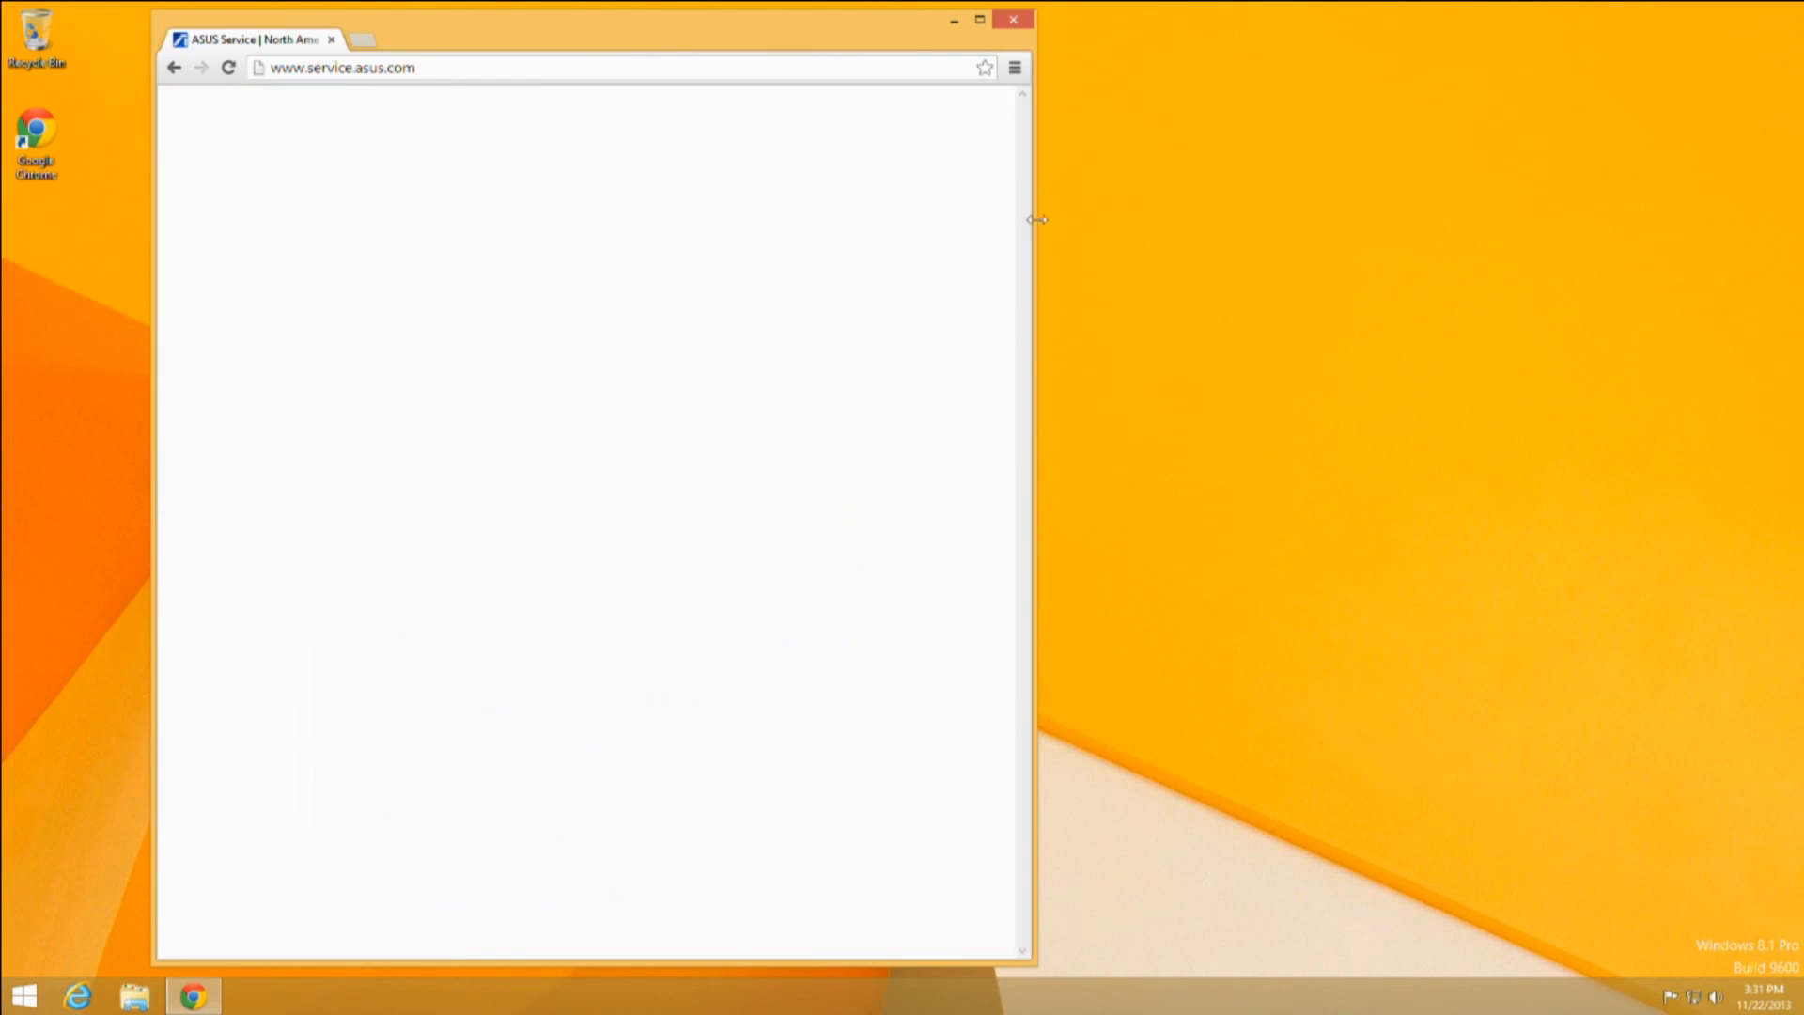
{"action": "left_click_drag", "start_coordinate": [1033, 214], "coordinate": [1369, 228]}
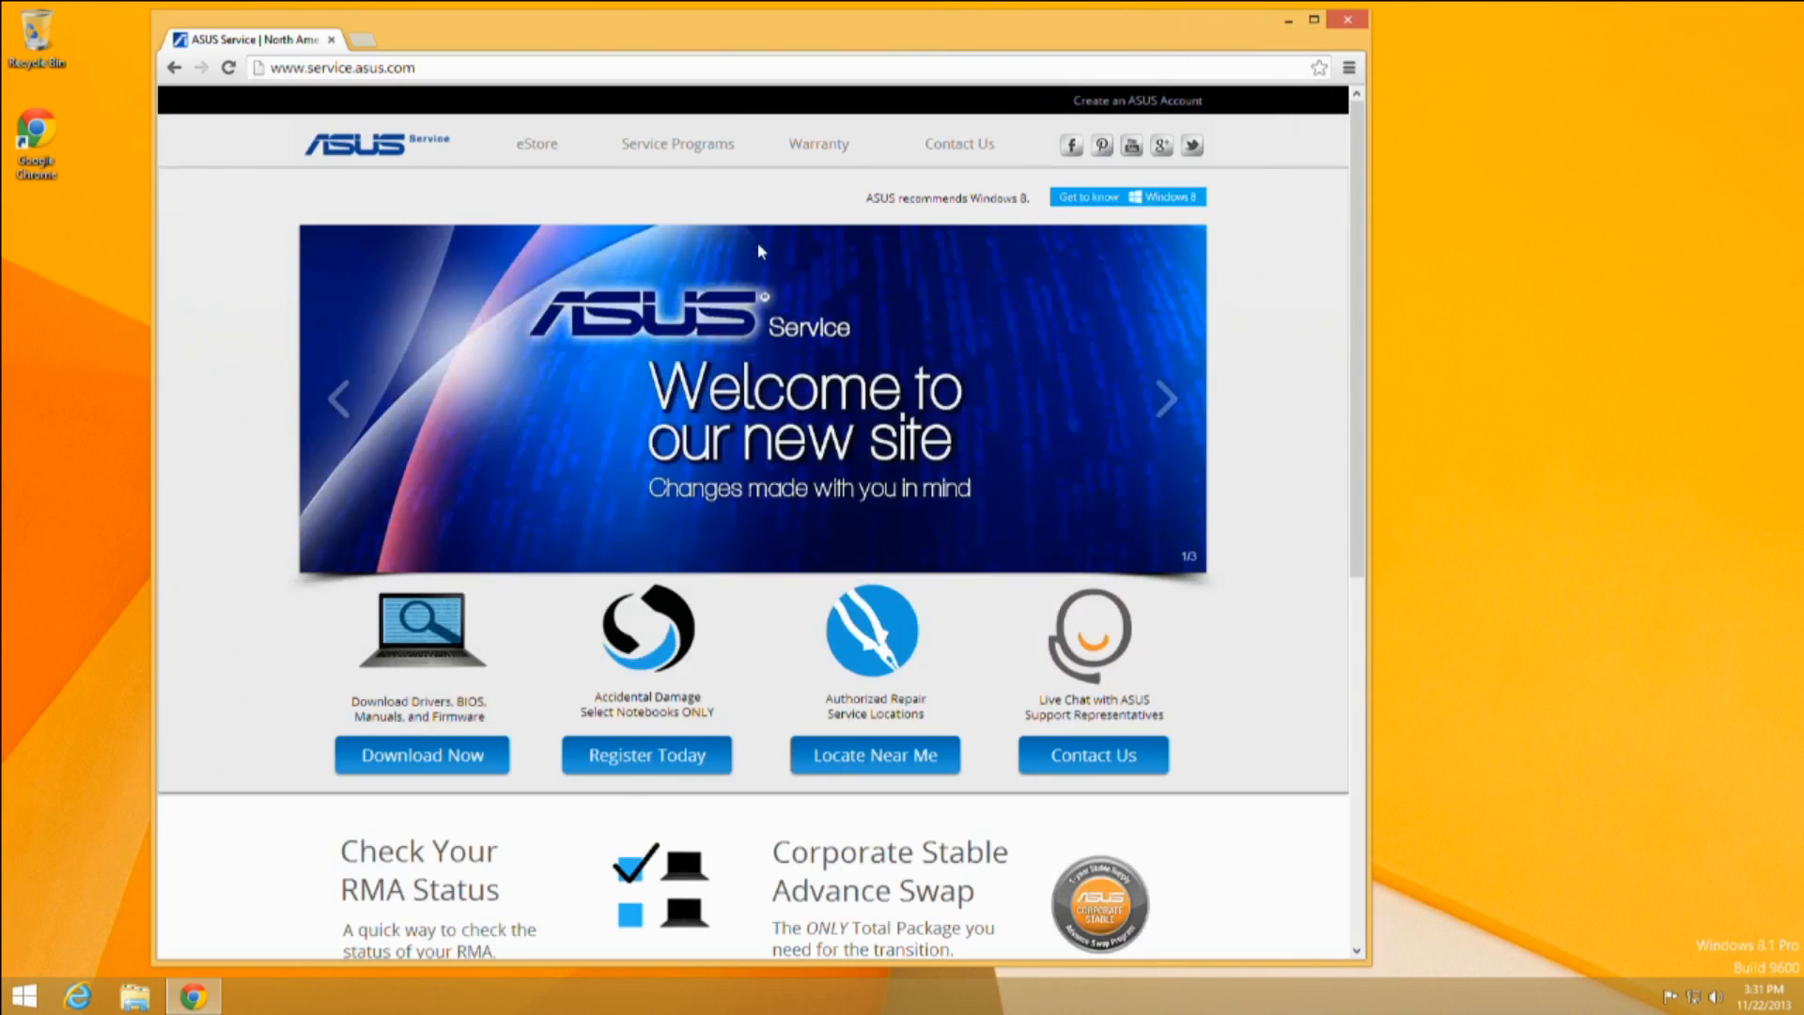
{"action": "left_click", "coordinate": [424, 765]}
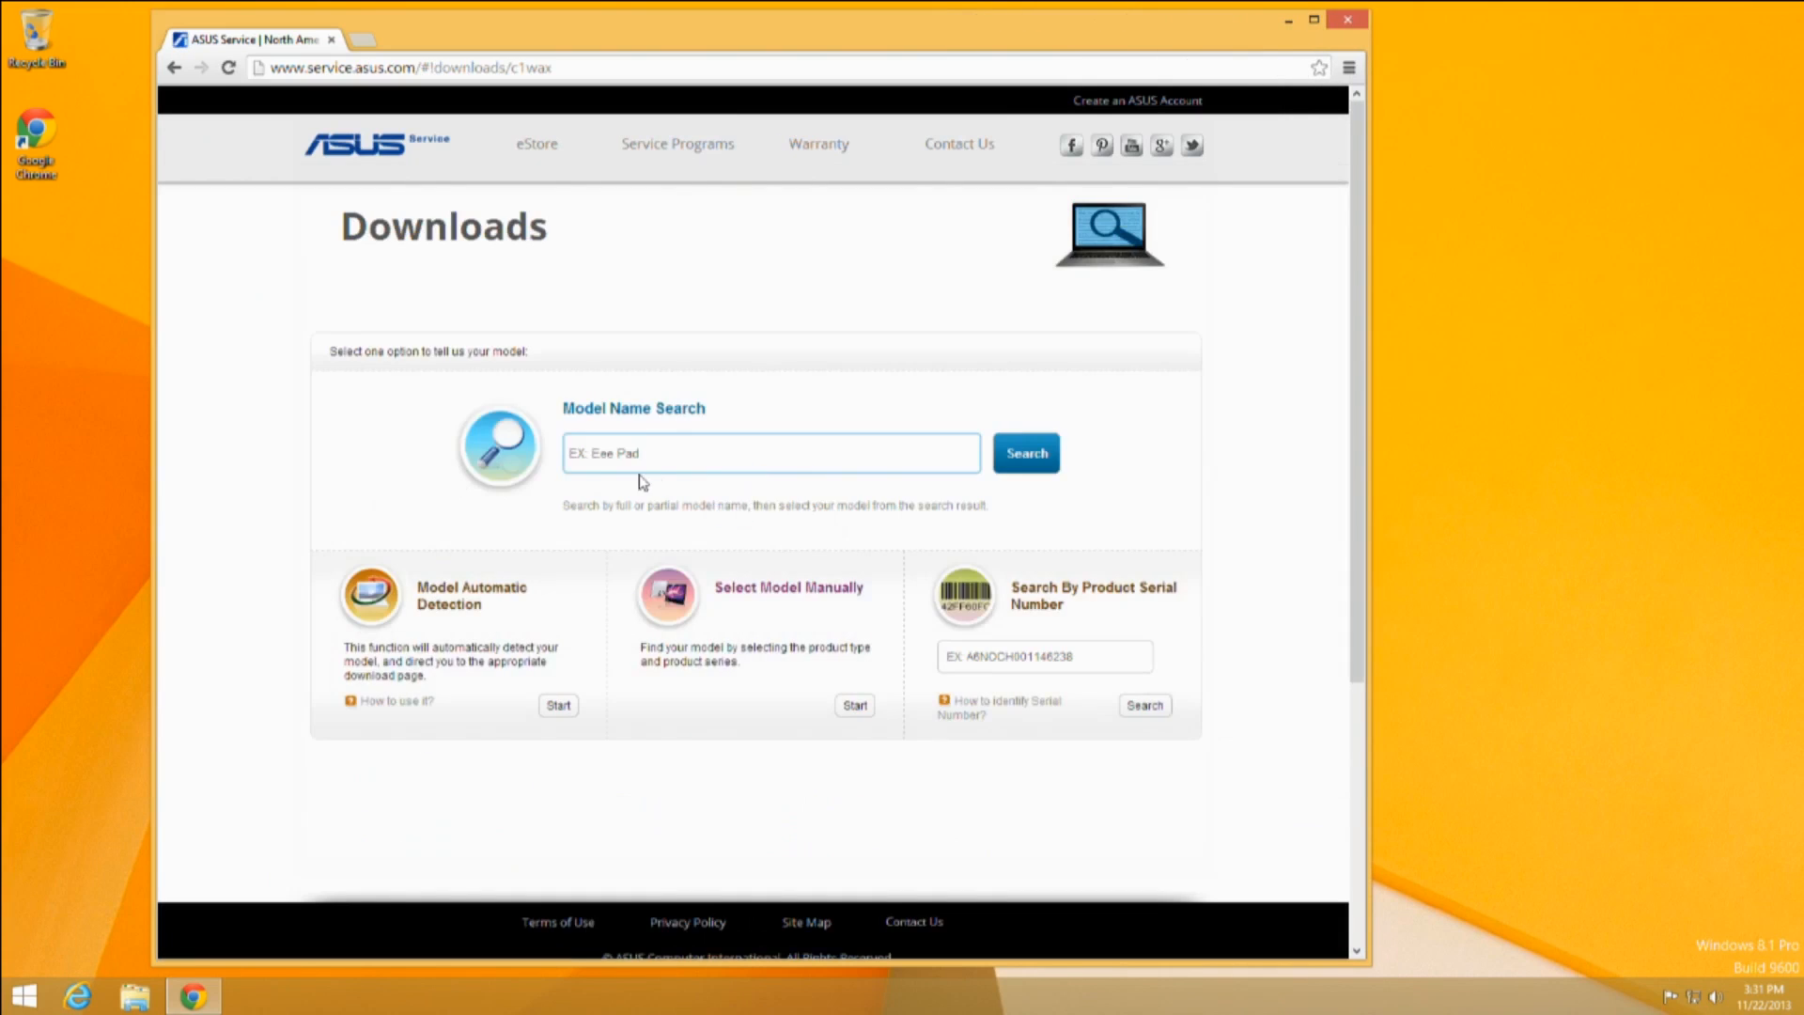
Search the downloads by model name for m5a99fx and open the M5A99FX PRO R2.0 support page.
{"action": "left_click", "coordinate": [672, 463]}
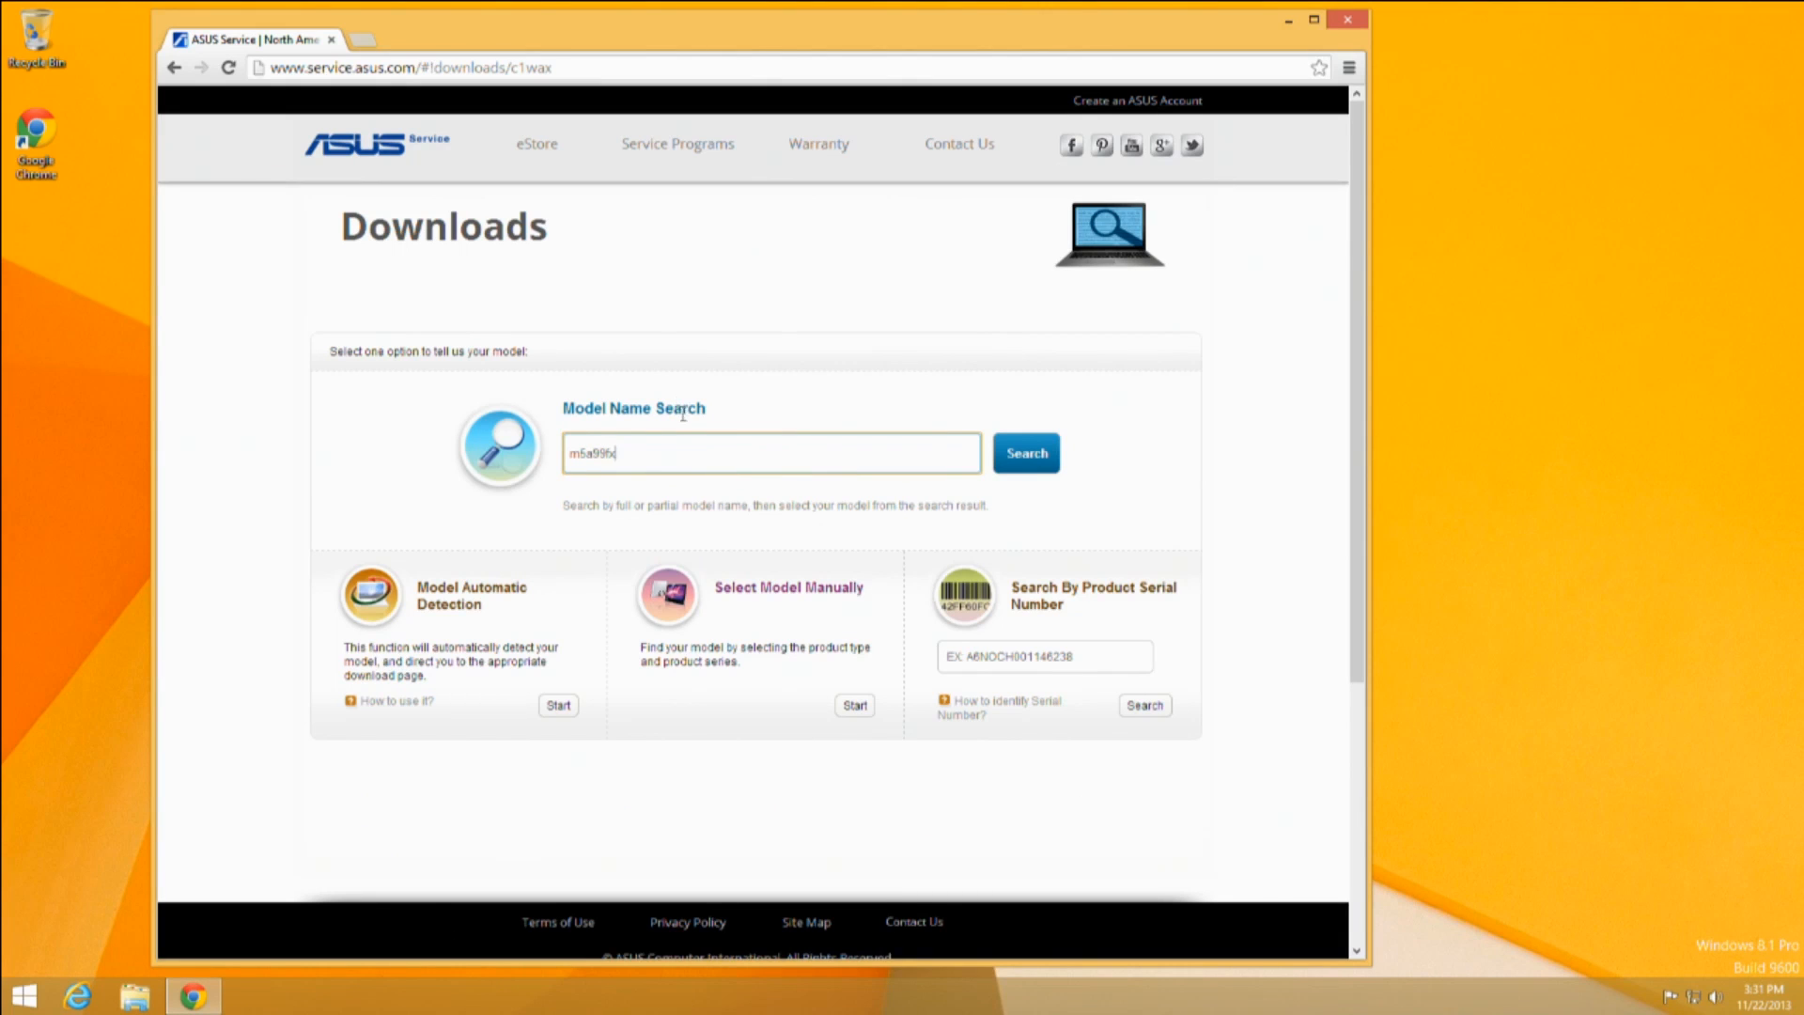
{"action": "left_click", "coordinate": [1041, 459]}
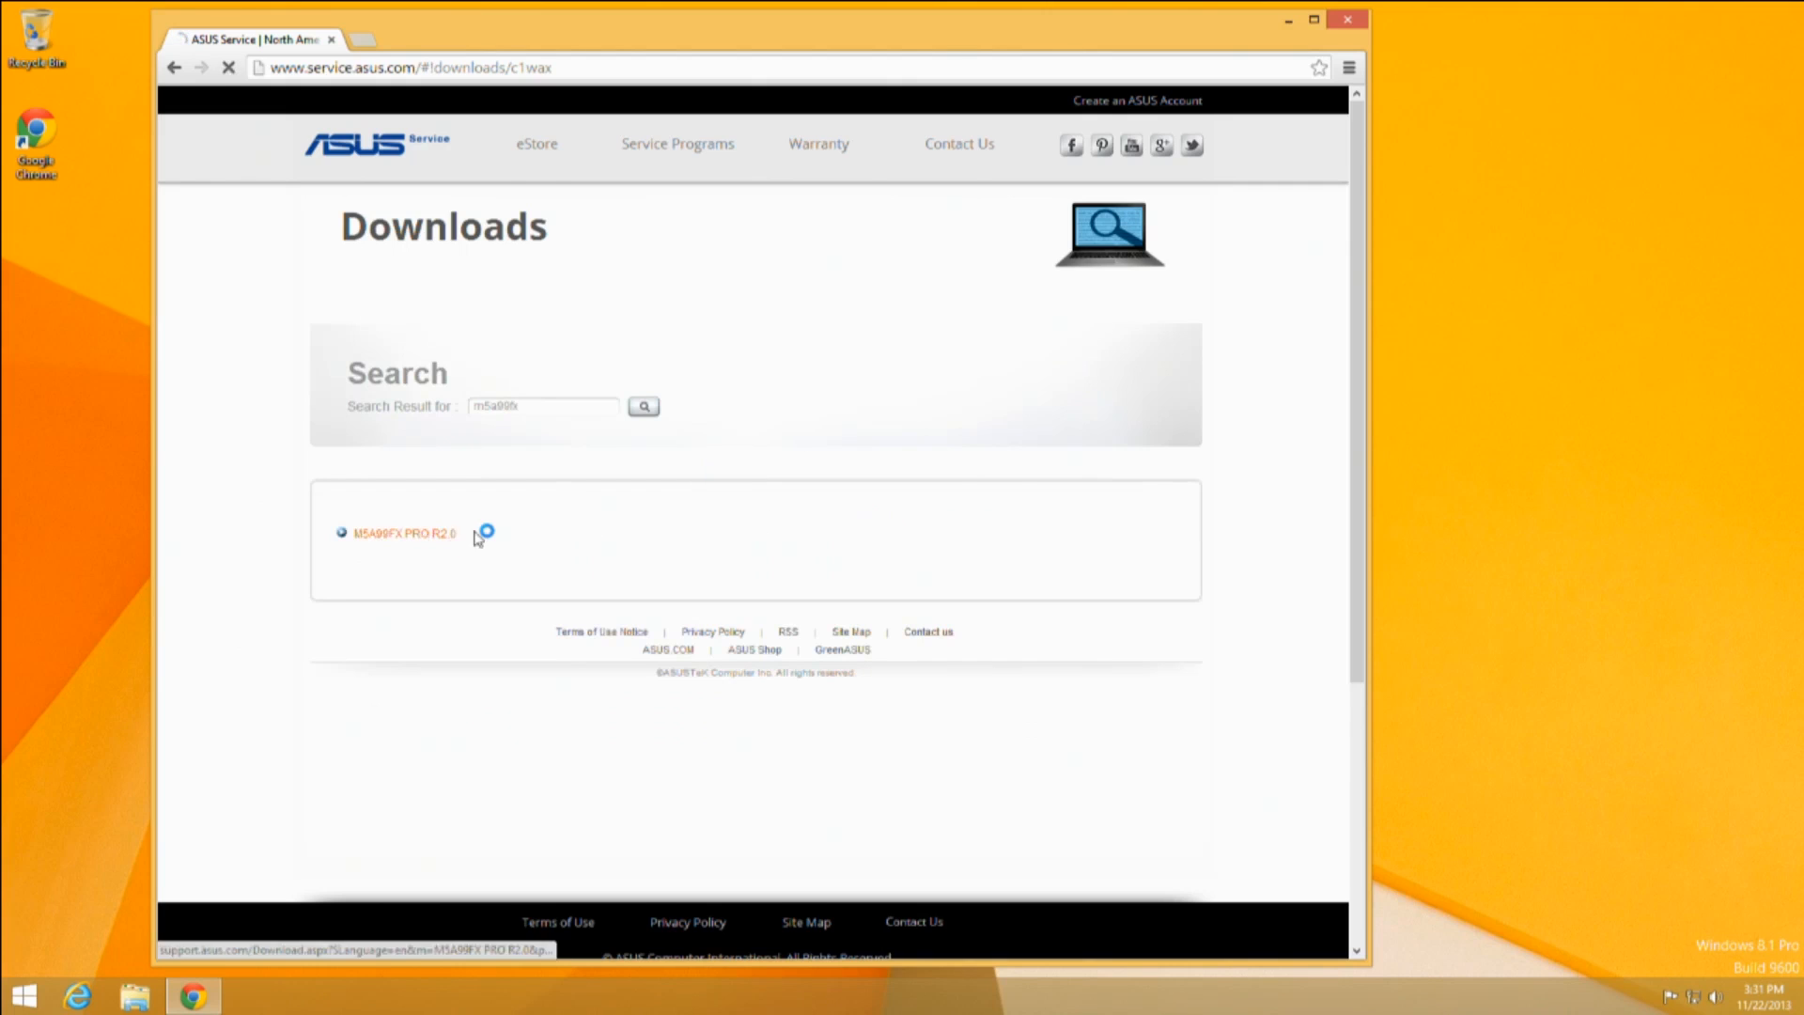
{"action": "left_click", "coordinate": [474, 535]}
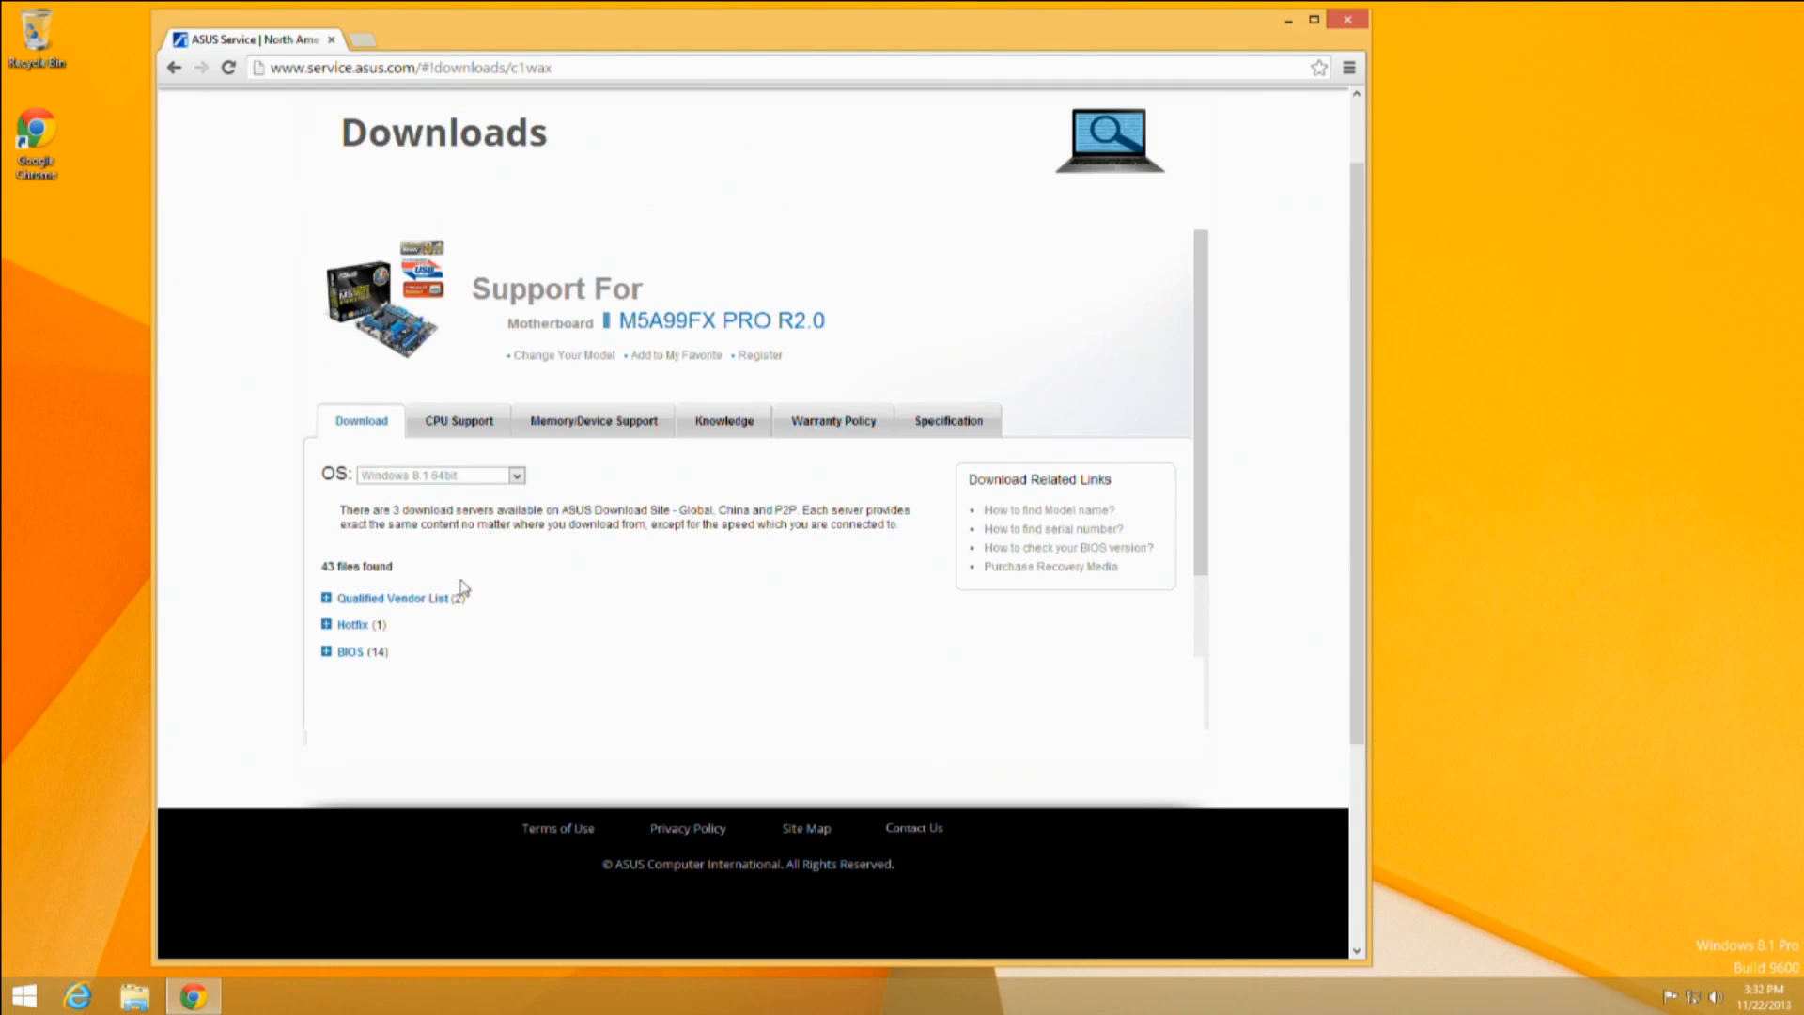
Expand the Manual and LAN categories in the motherboard's download list to look through the available files.
{"action": "scroll", "coordinate": [457, 583], "scroll_direction": "down", "scroll_amount": 2}
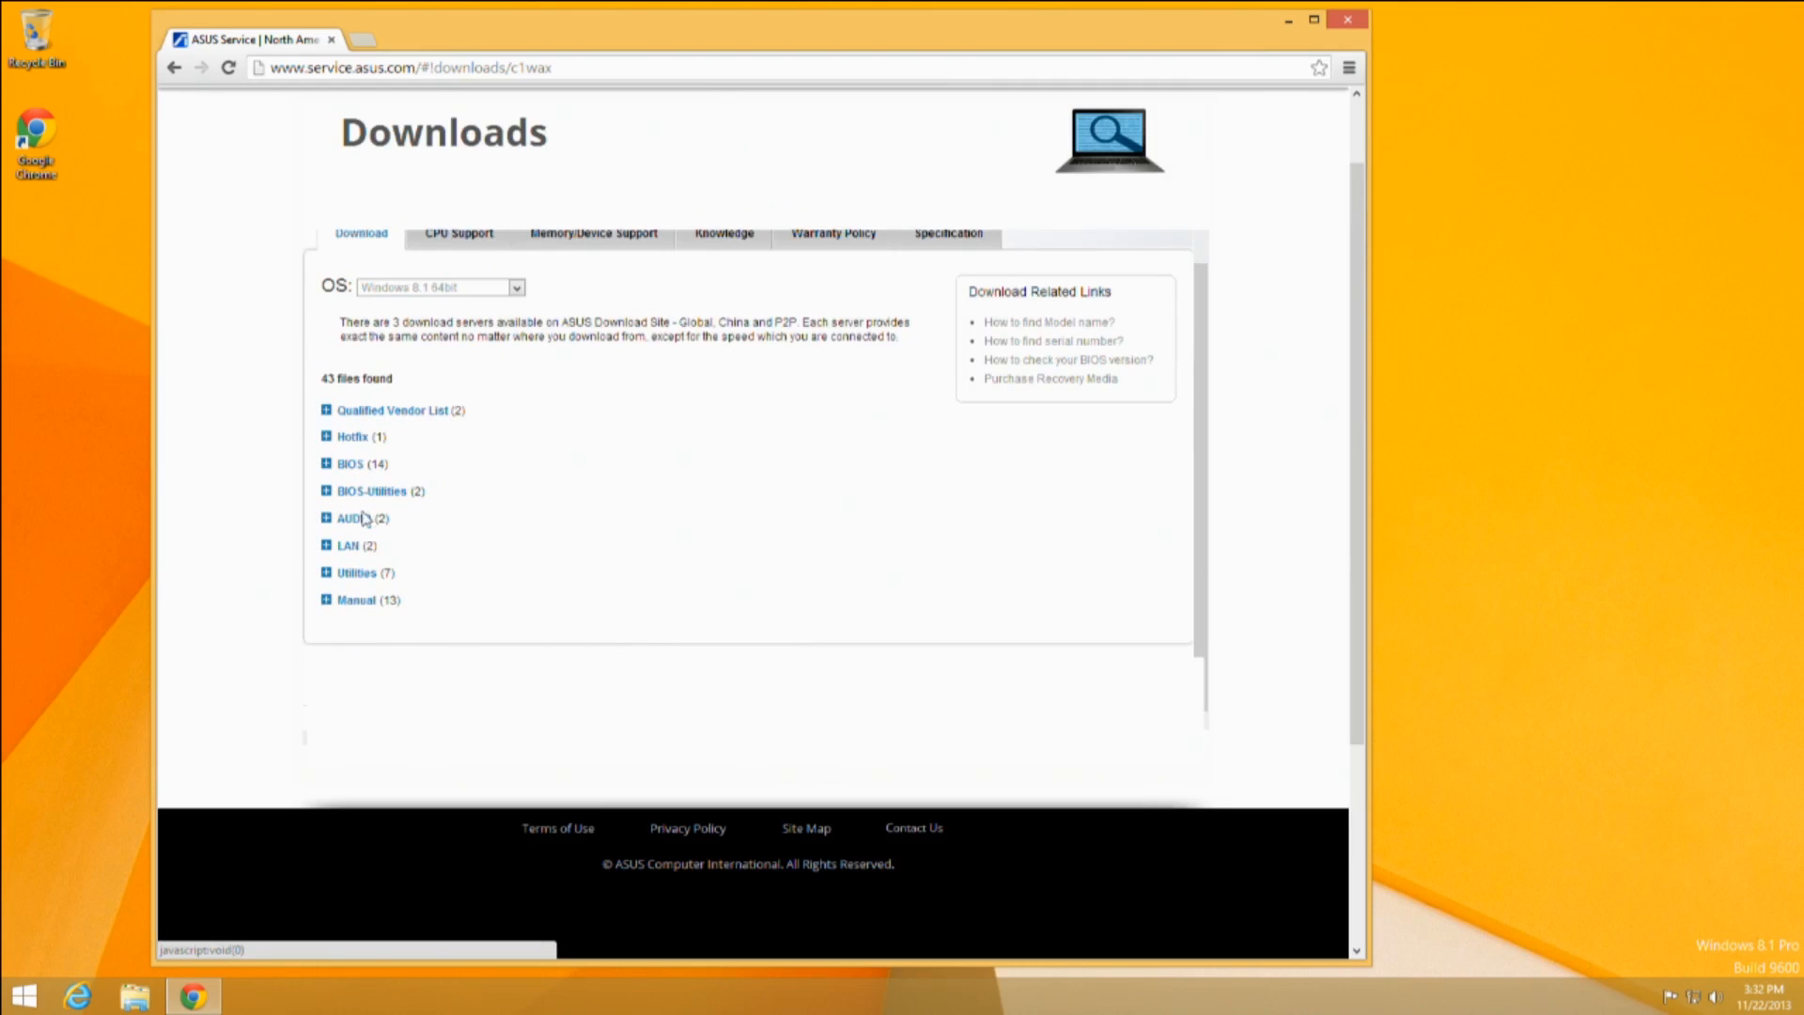
{"action": "left_click", "coordinate": [358, 602]}
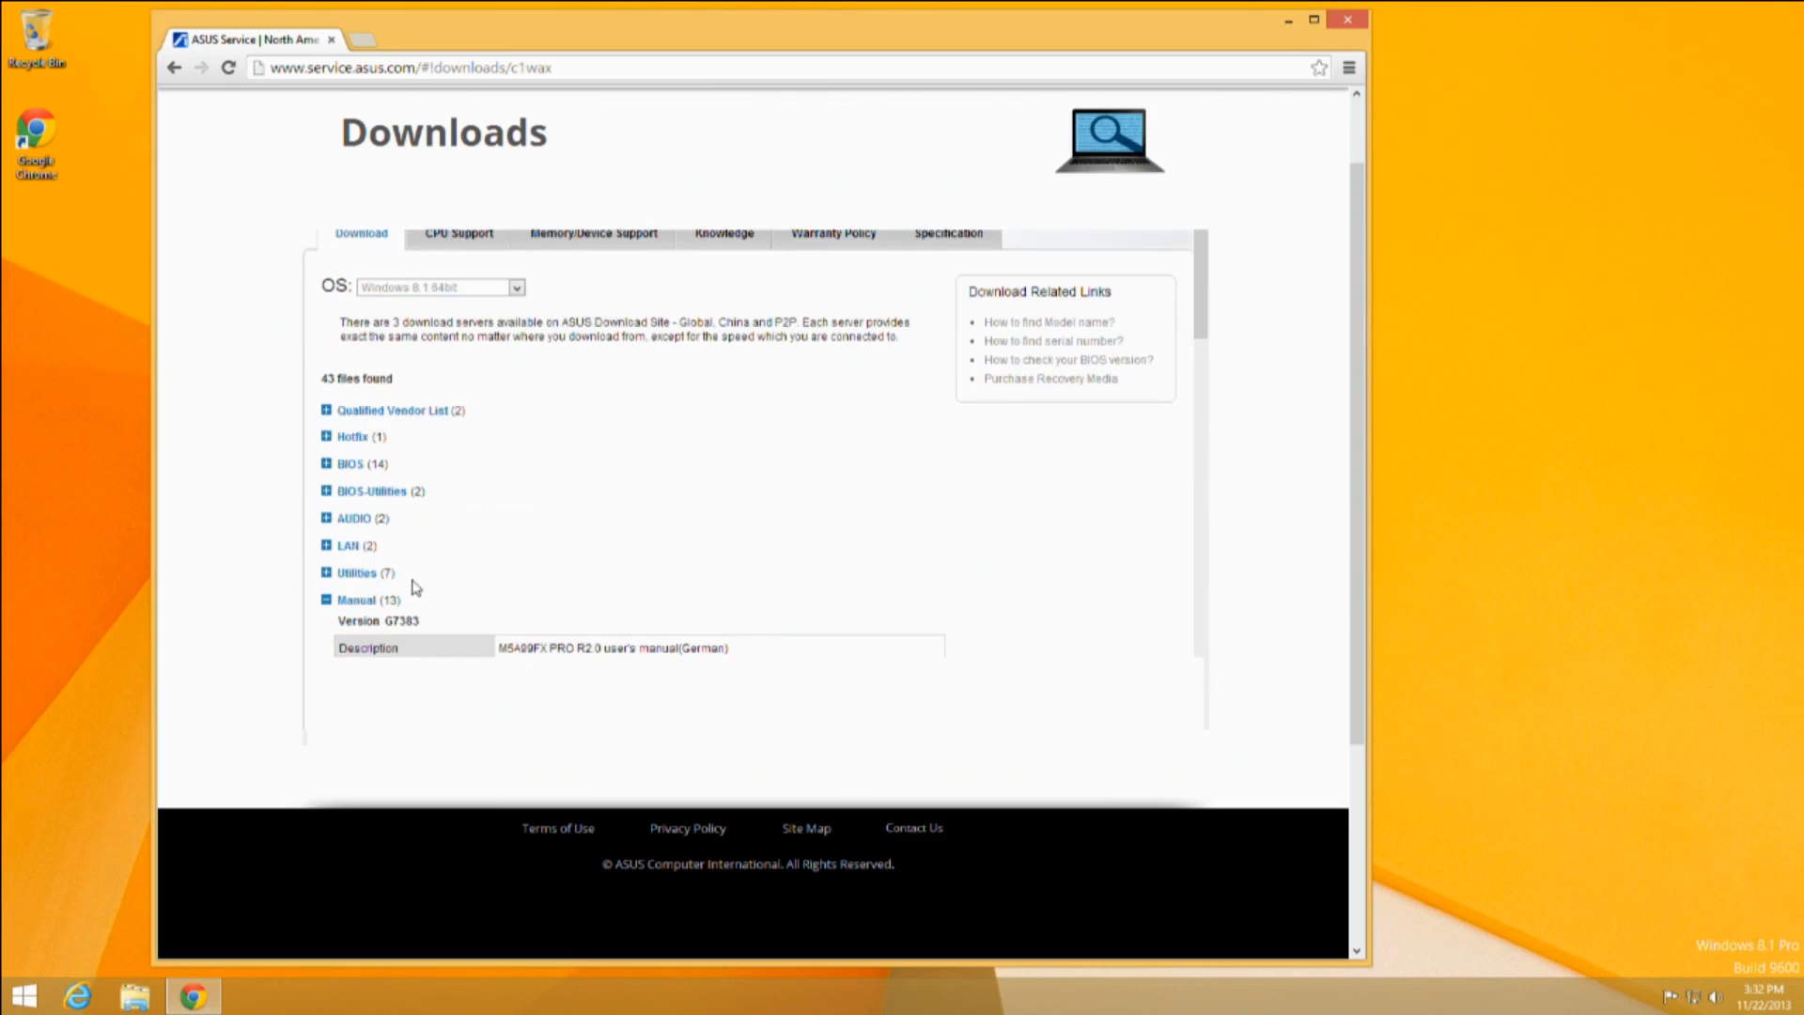
{"action": "left_click", "coordinate": [347, 550]}
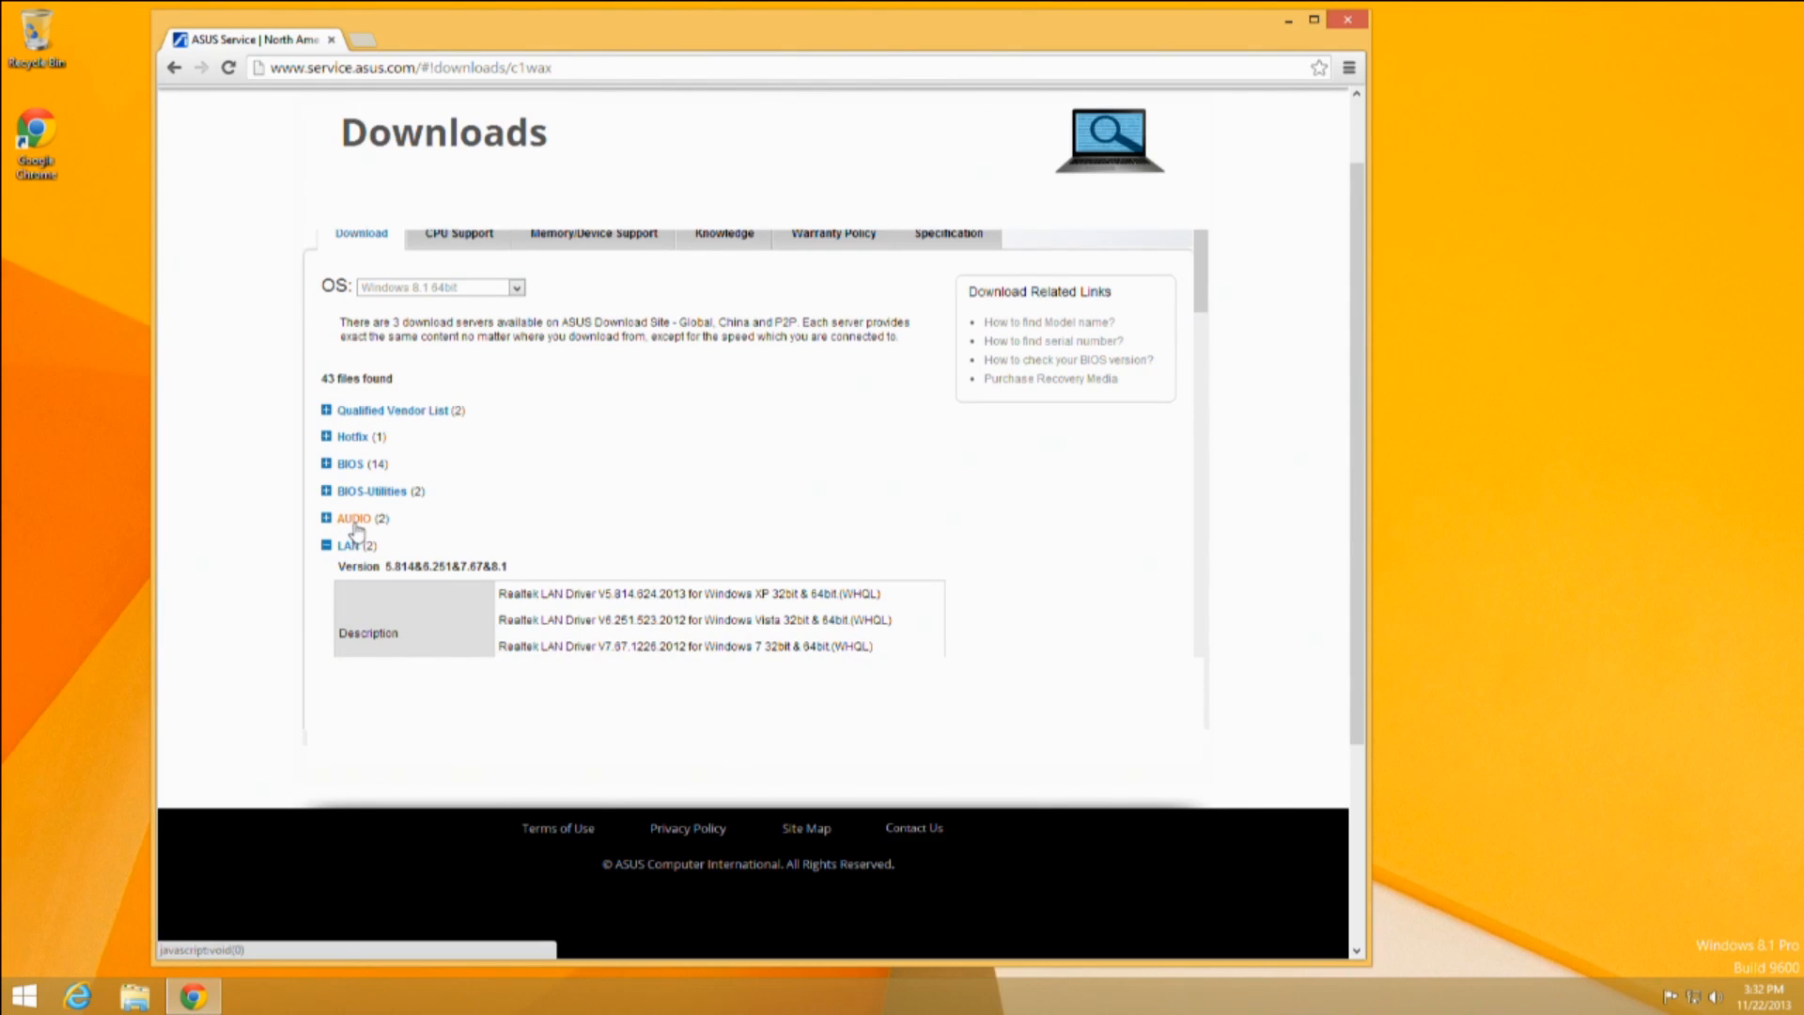
Expand the AUDIO and BIOS categories in the motherboard's download list to examine the available files.
{"action": "left_click", "coordinate": [354, 522]}
{"action": "scroll", "coordinate": [557, 480], "scroll_direction": "down", "scroll_amount": 1}
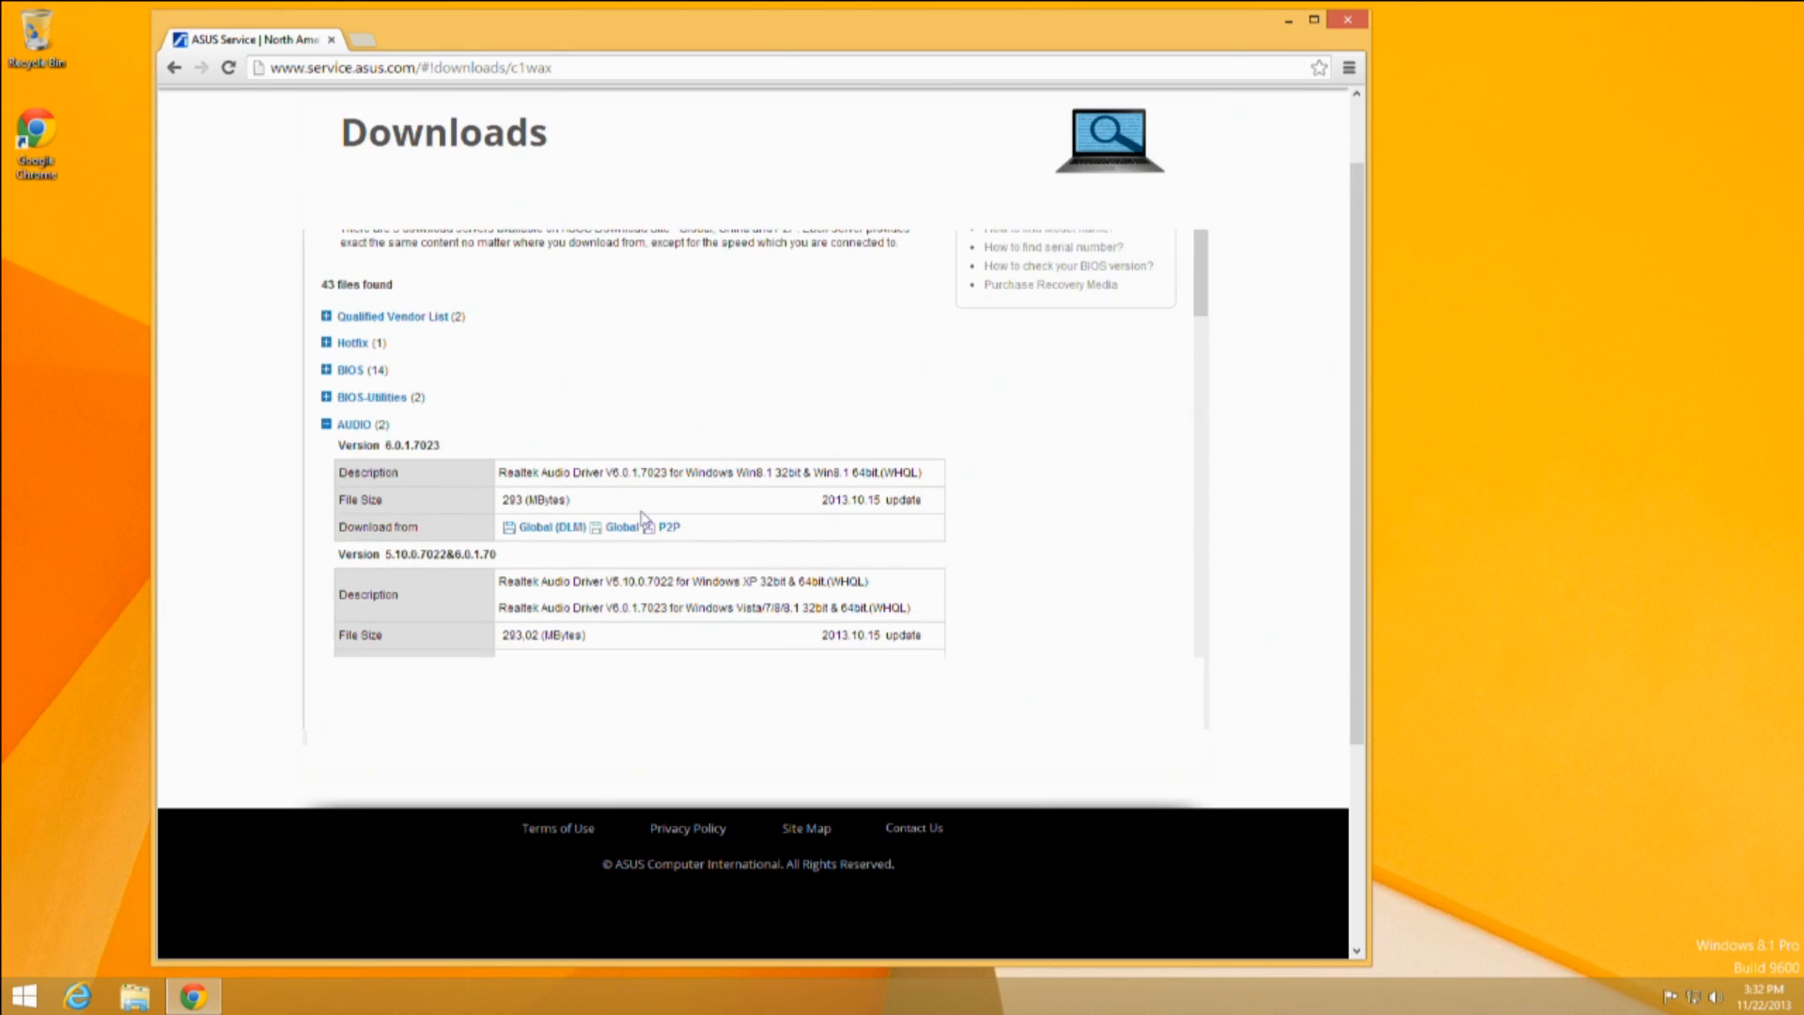
{"action": "scroll", "coordinate": [569, 504], "scroll_direction": "down", "scroll_amount": 1}
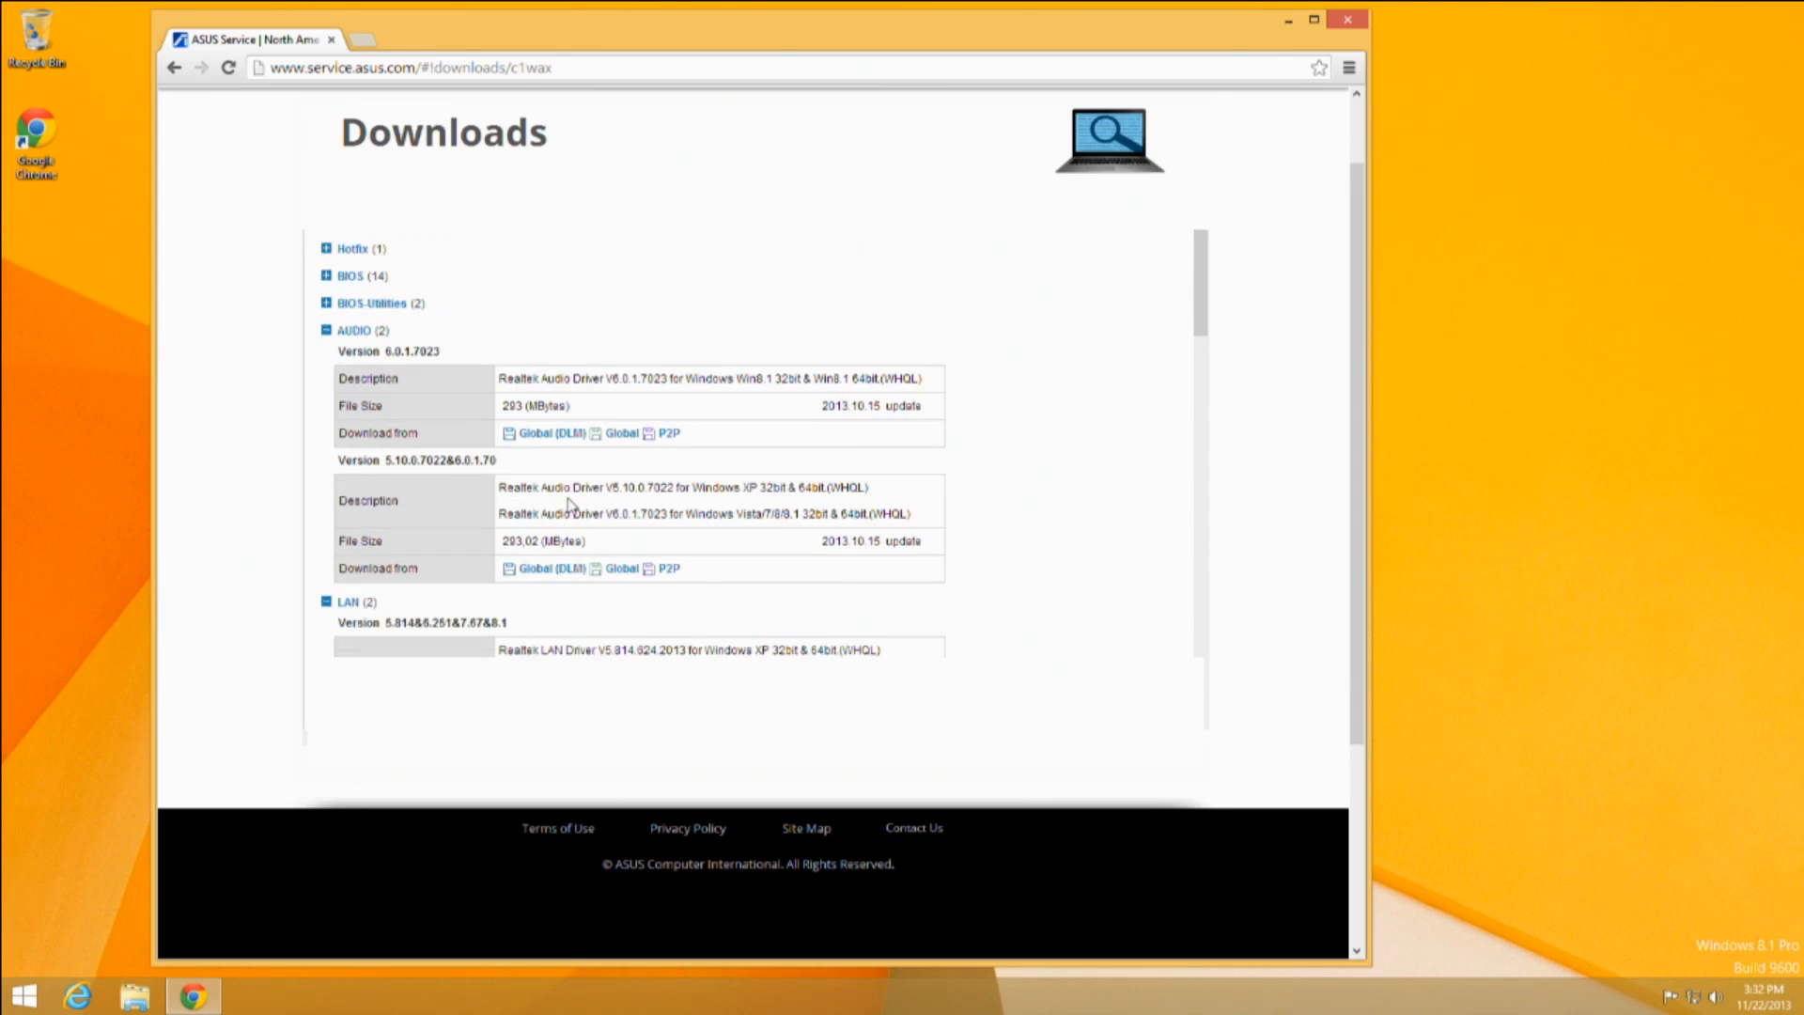
{"action": "scroll", "coordinate": [449, 615], "scroll_direction": "up", "scroll_amount": 2}
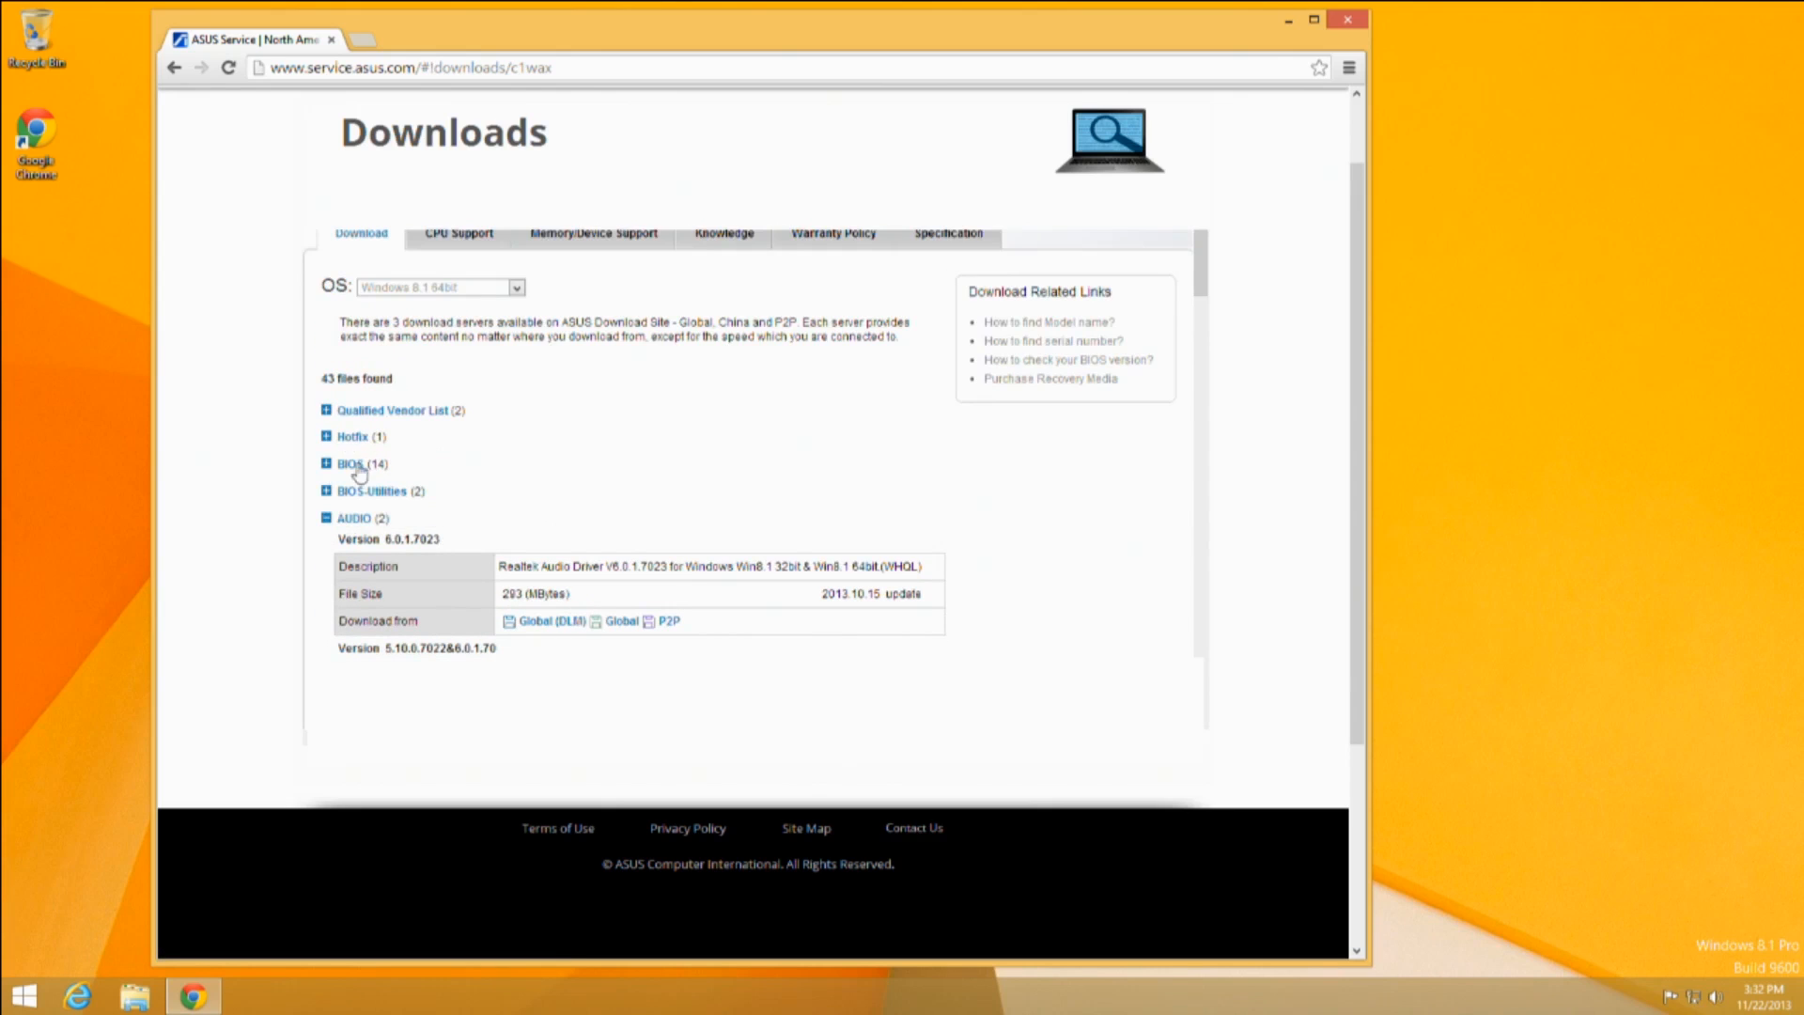
{"action": "left_click", "coordinate": [355, 465]}
{"action": "scroll", "coordinate": [560, 505], "scroll_direction": "down", "scroll_amount": 1}
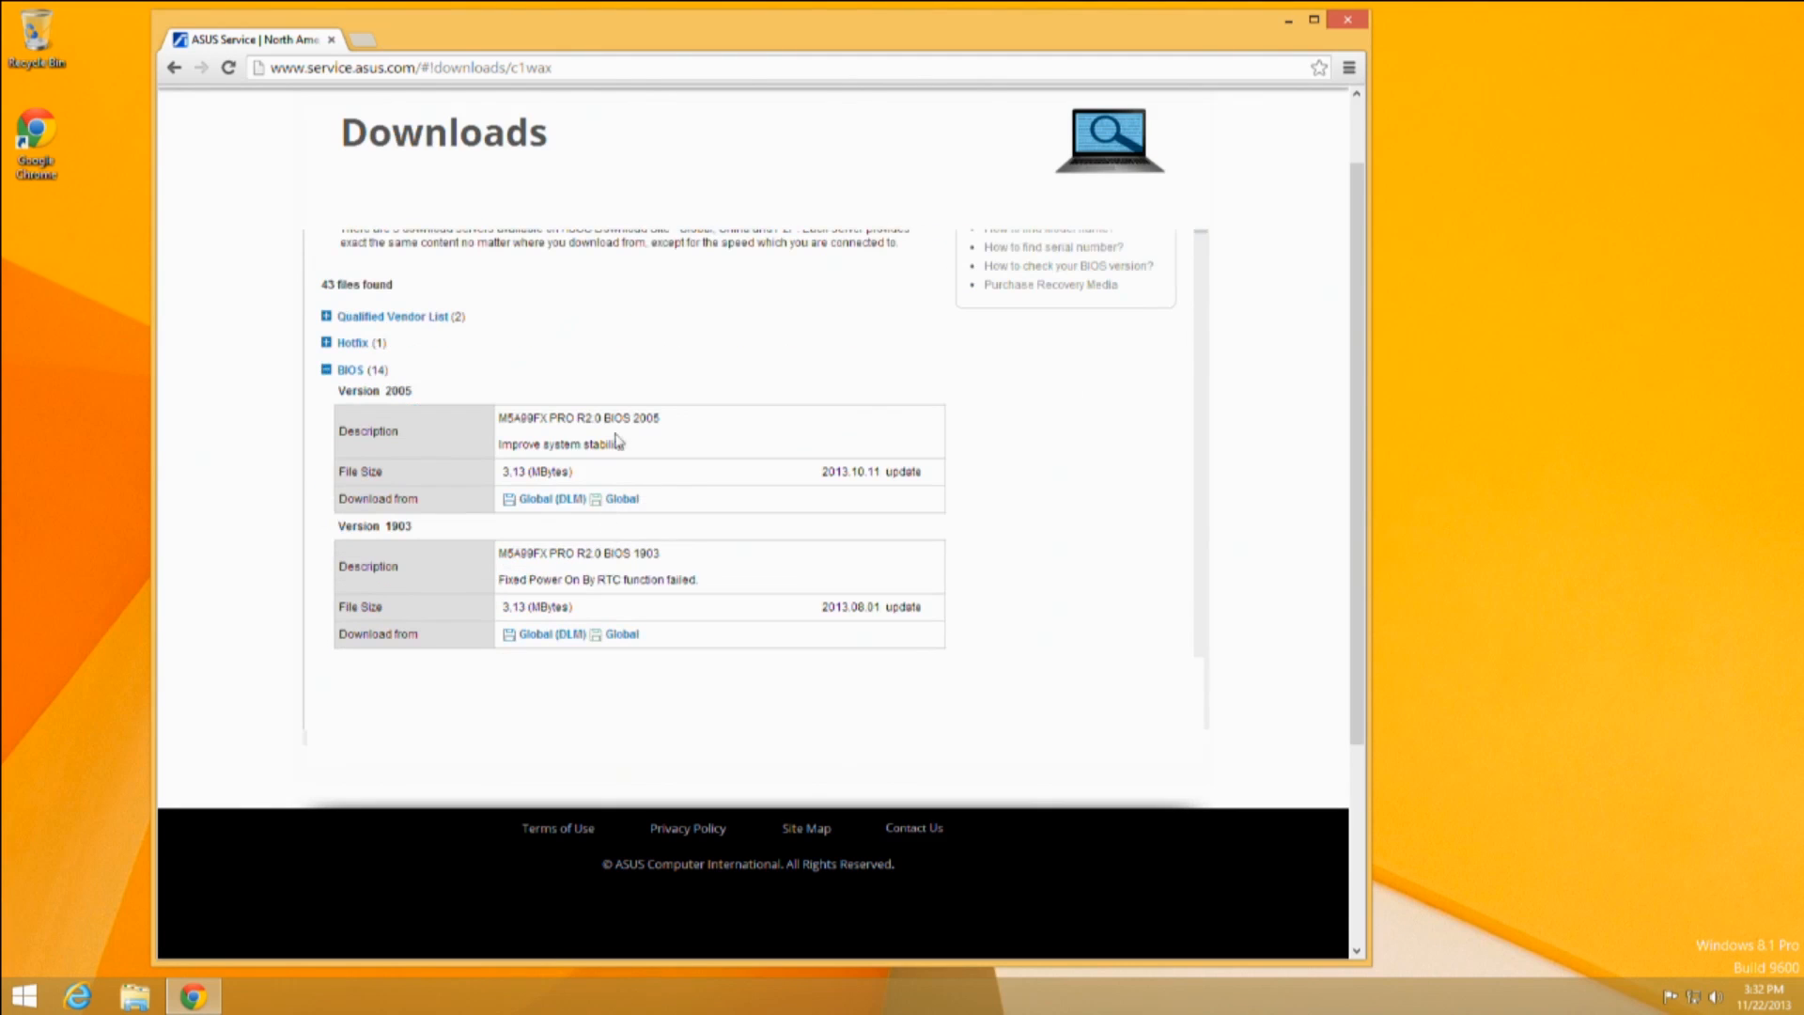
Collapse the BIOS, AUDIO, LAN and Manual categories and expand Utilities to look through its files.
{"action": "left_click", "coordinate": [349, 372]}
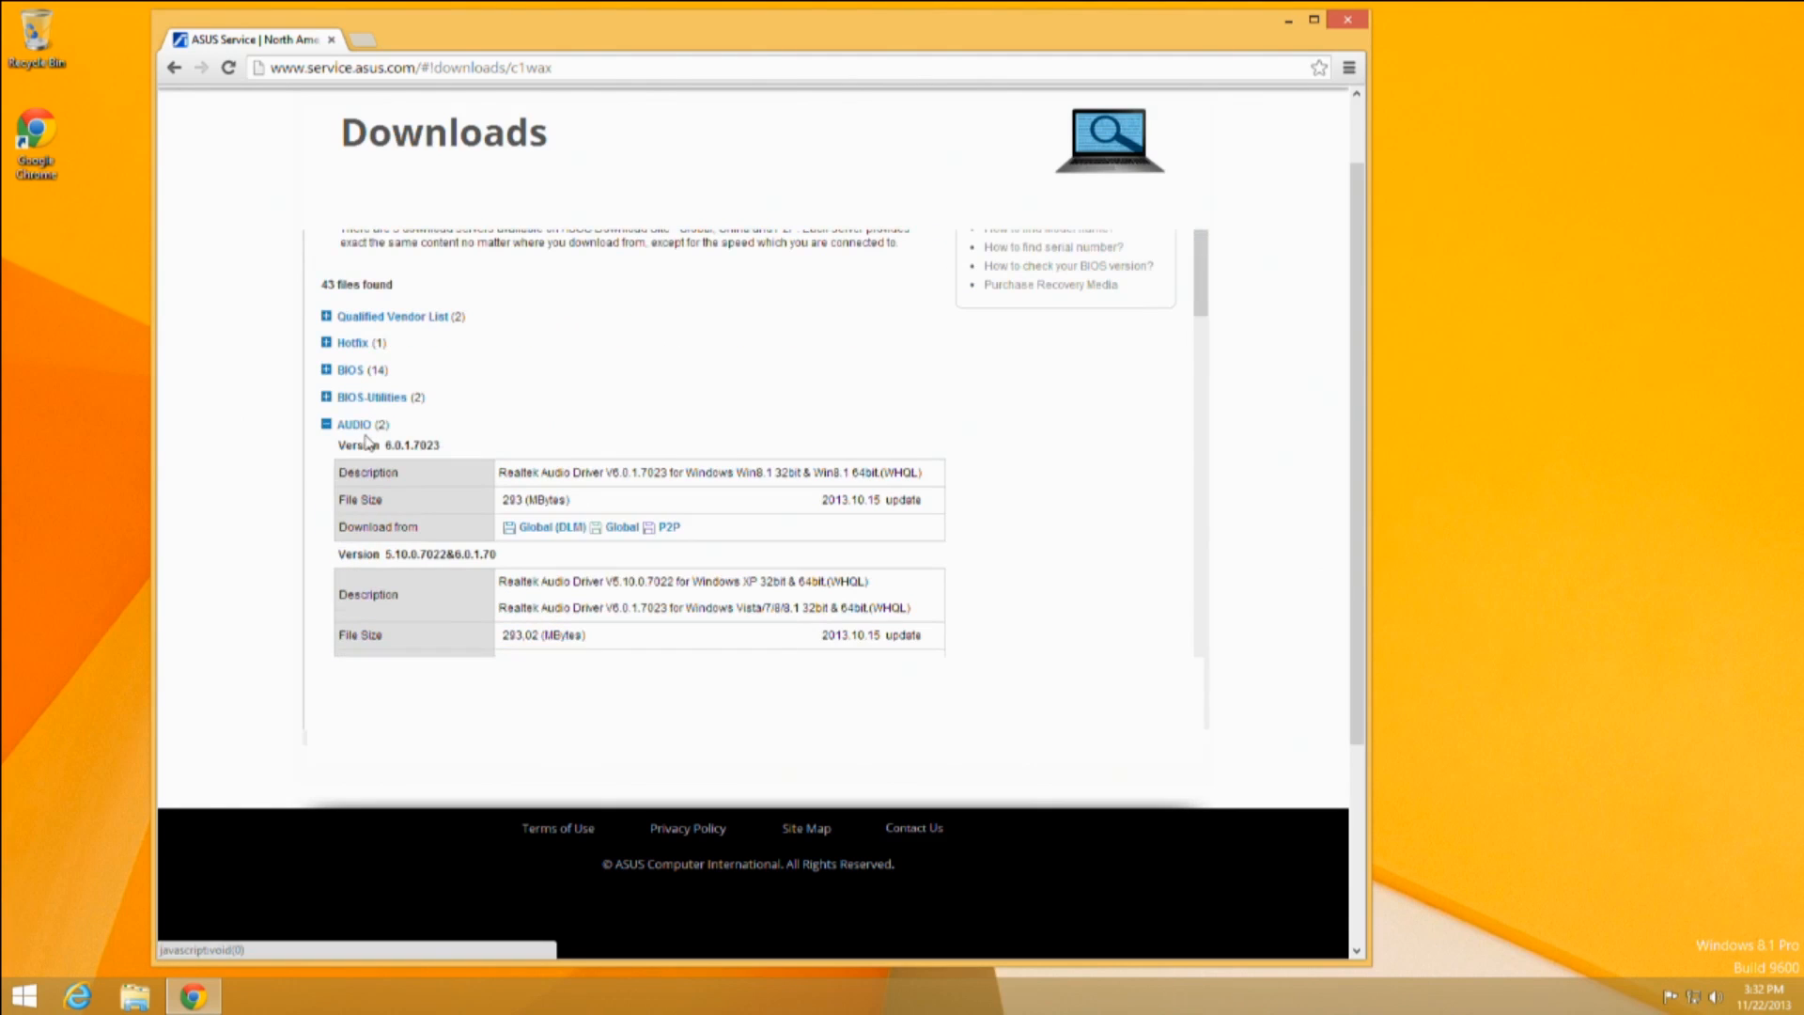
{"action": "left_click", "coordinate": [365, 426]}
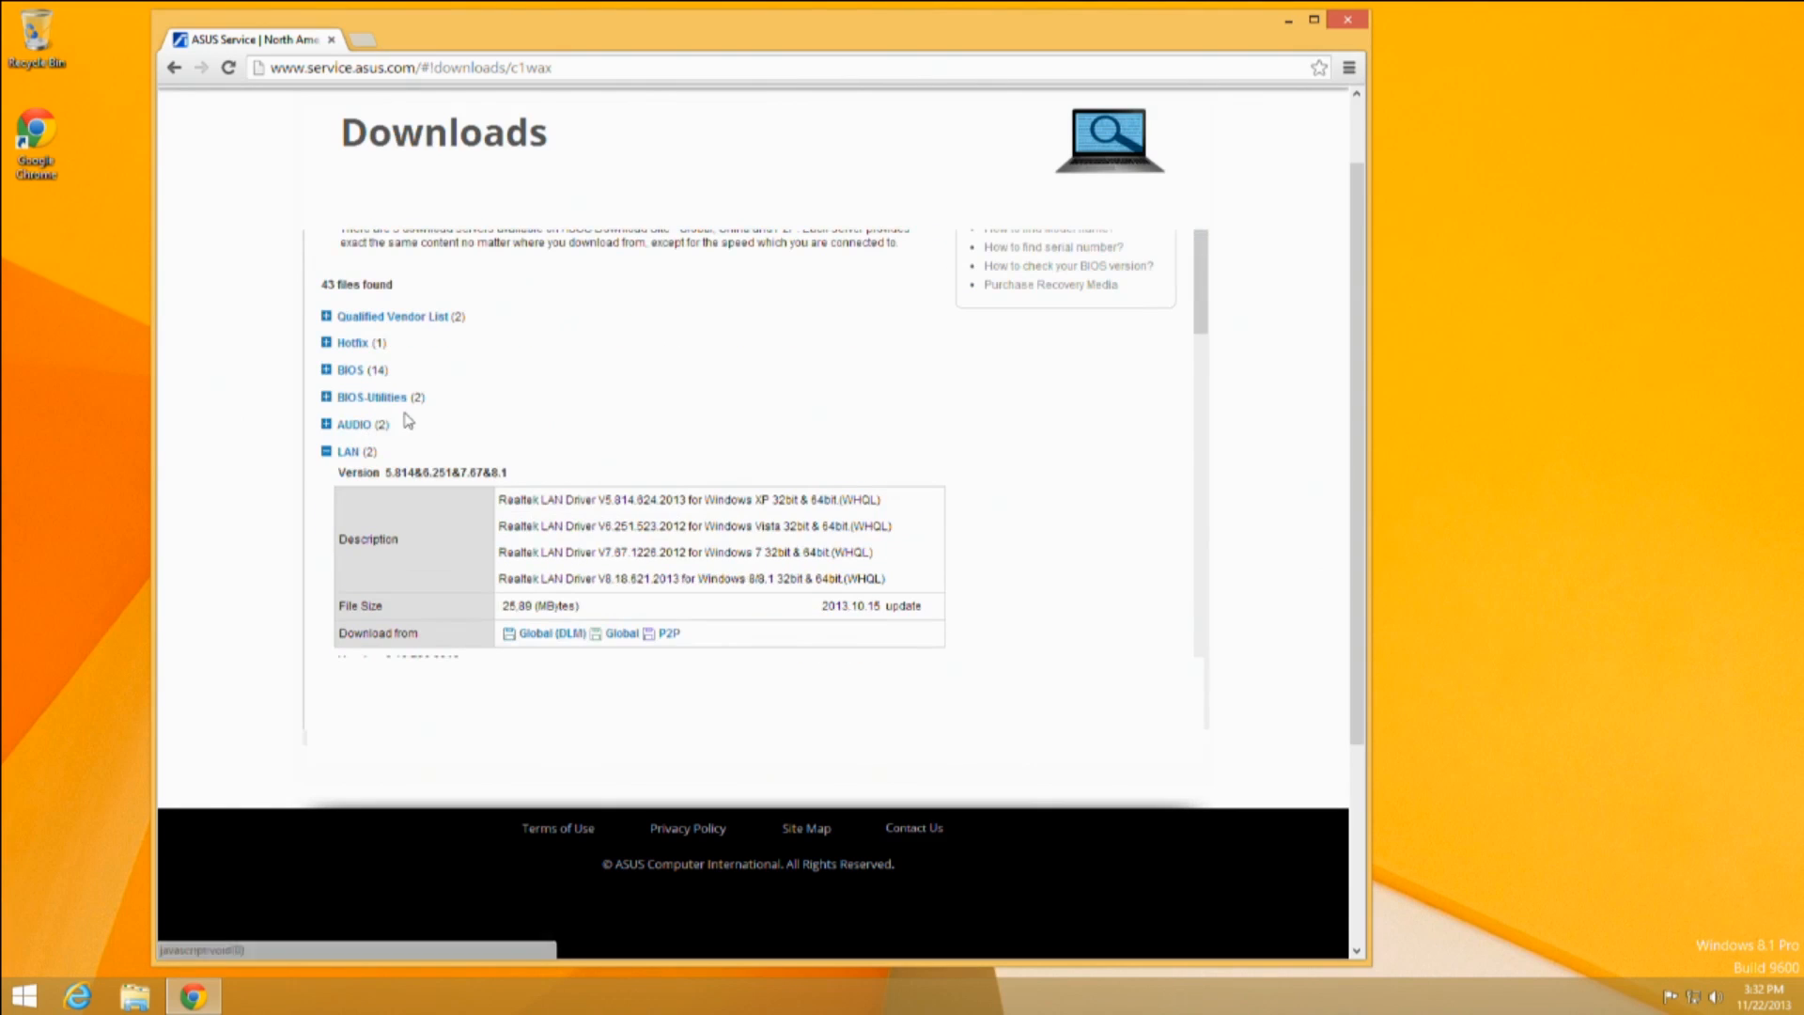
{"action": "left_click", "coordinate": [349, 452]}
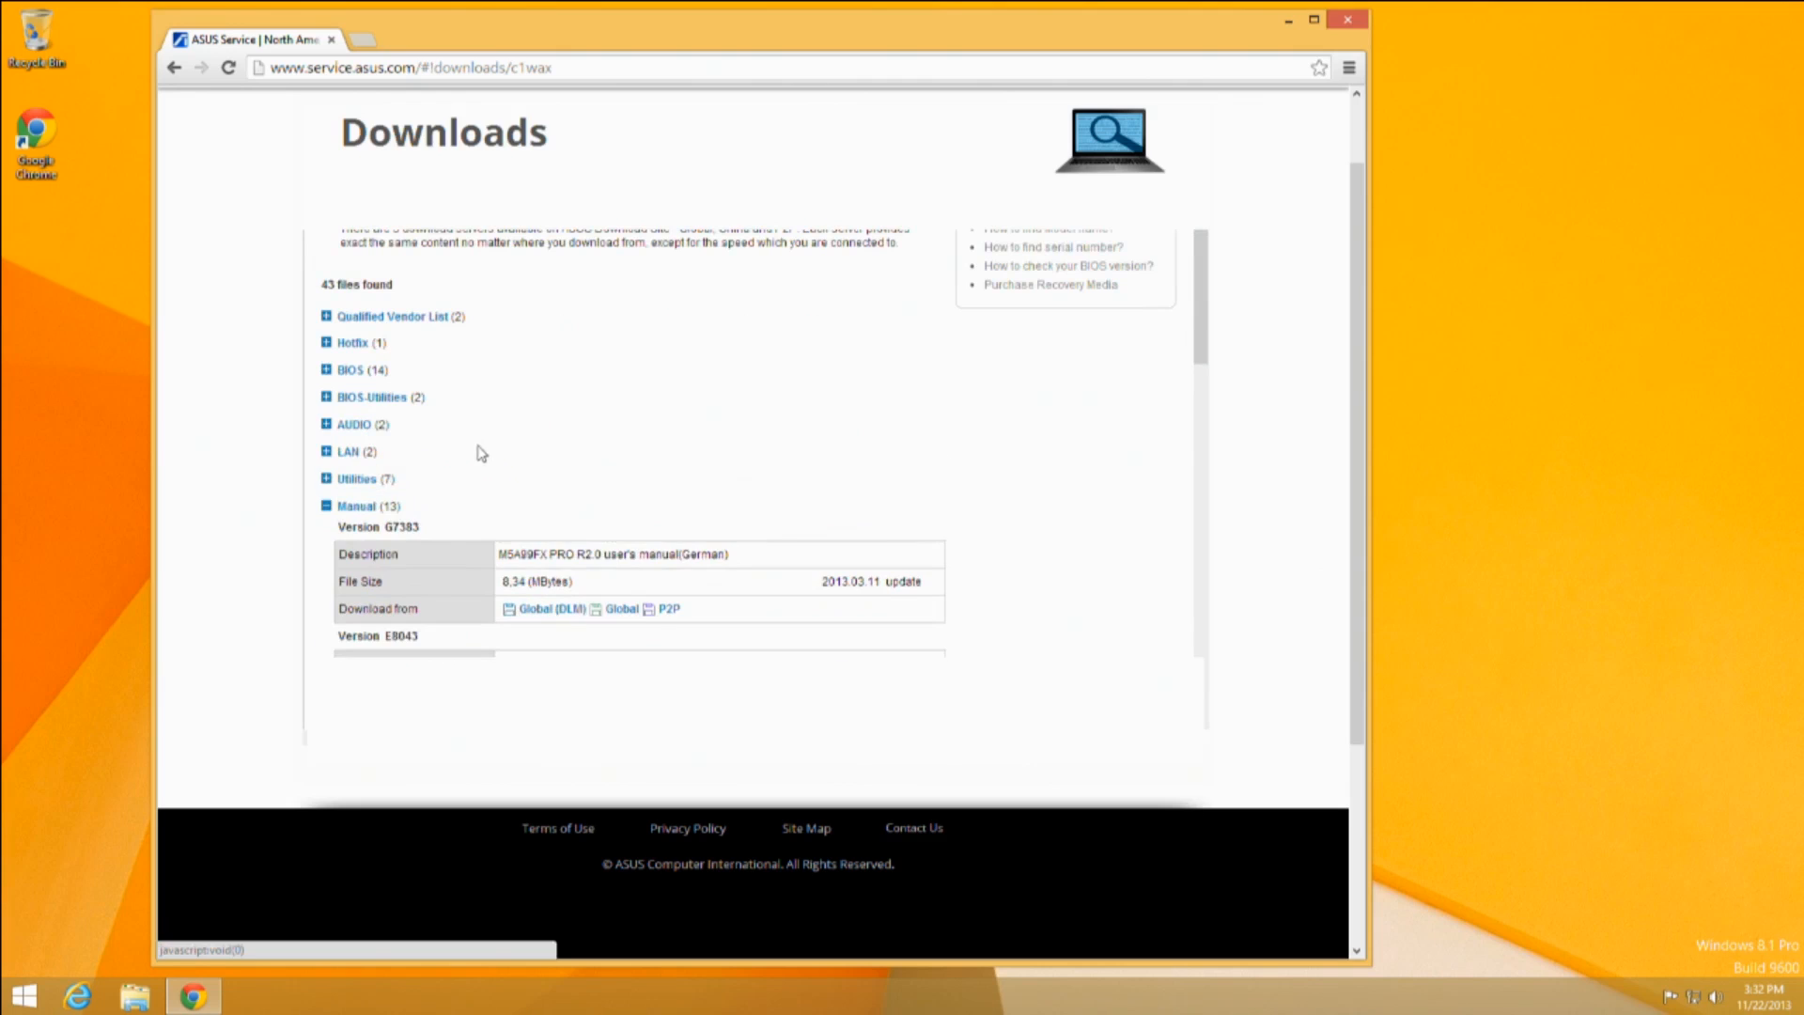
{"action": "left_click", "coordinate": [364, 508]}
{"action": "left_click", "coordinate": [358, 570]}
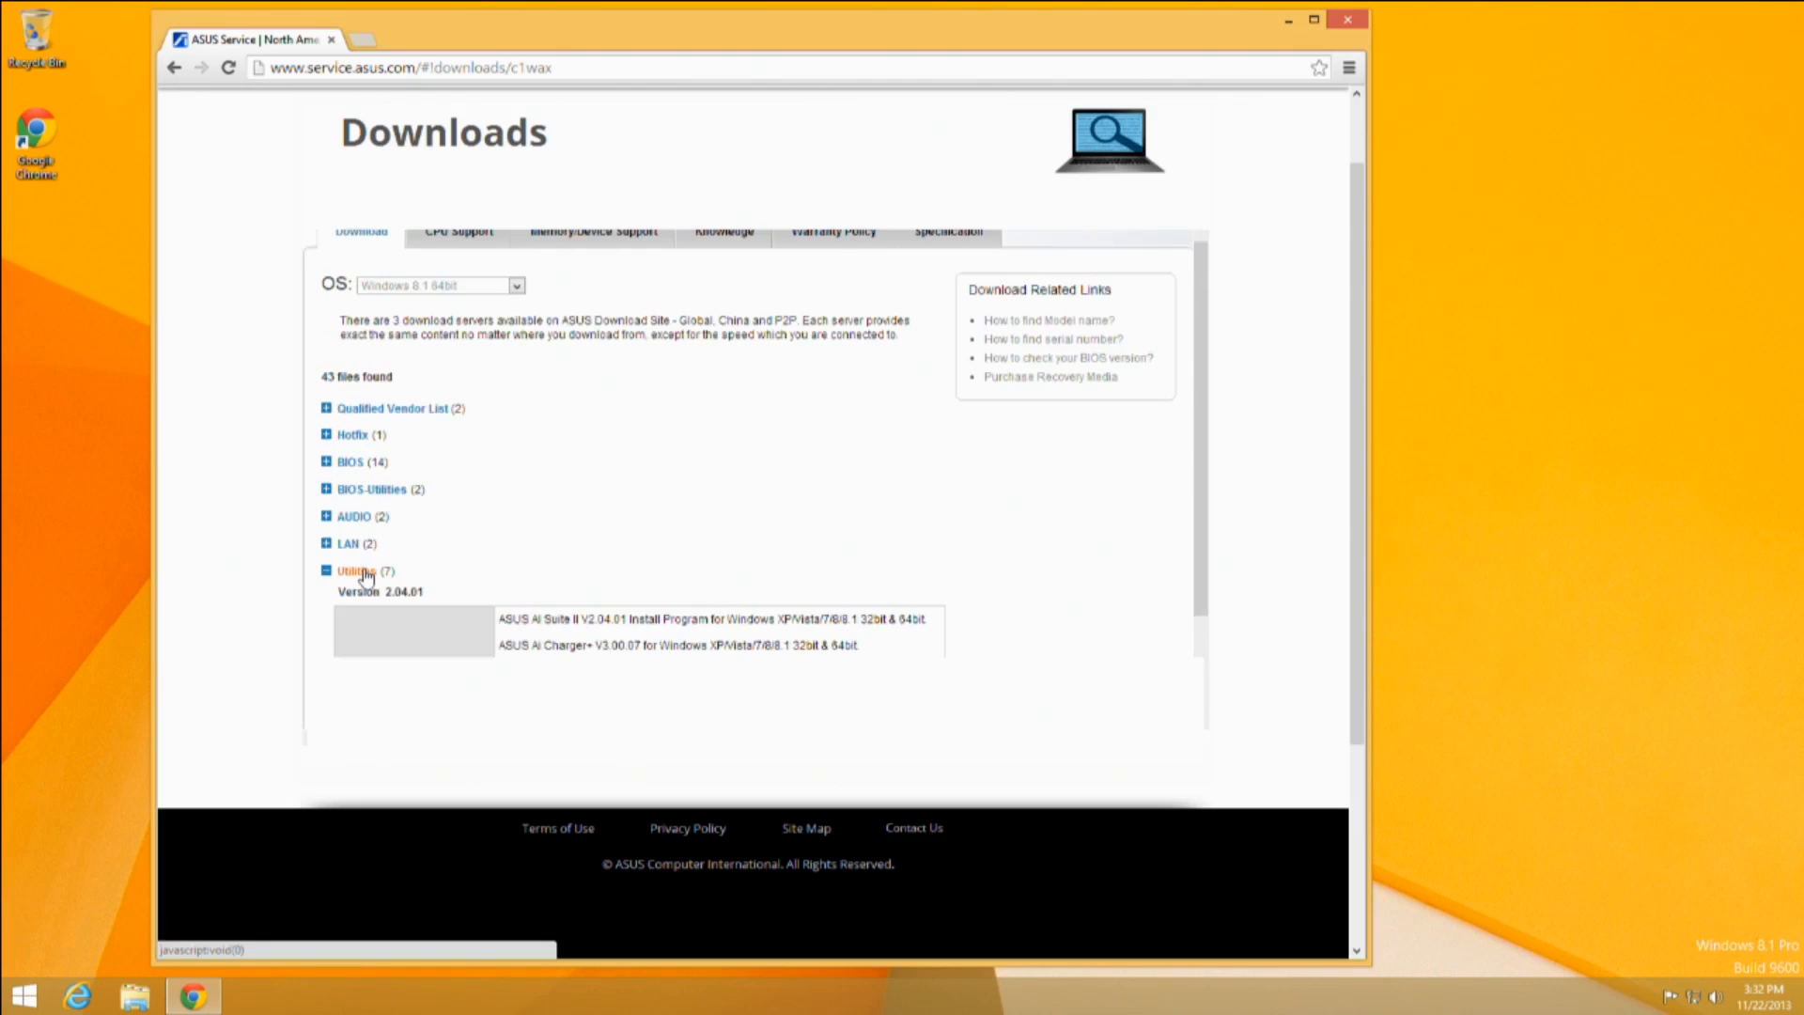
{"action": "scroll", "coordinate": [487, 531], "scroll_direction": "down", "scroll_amount": 1}
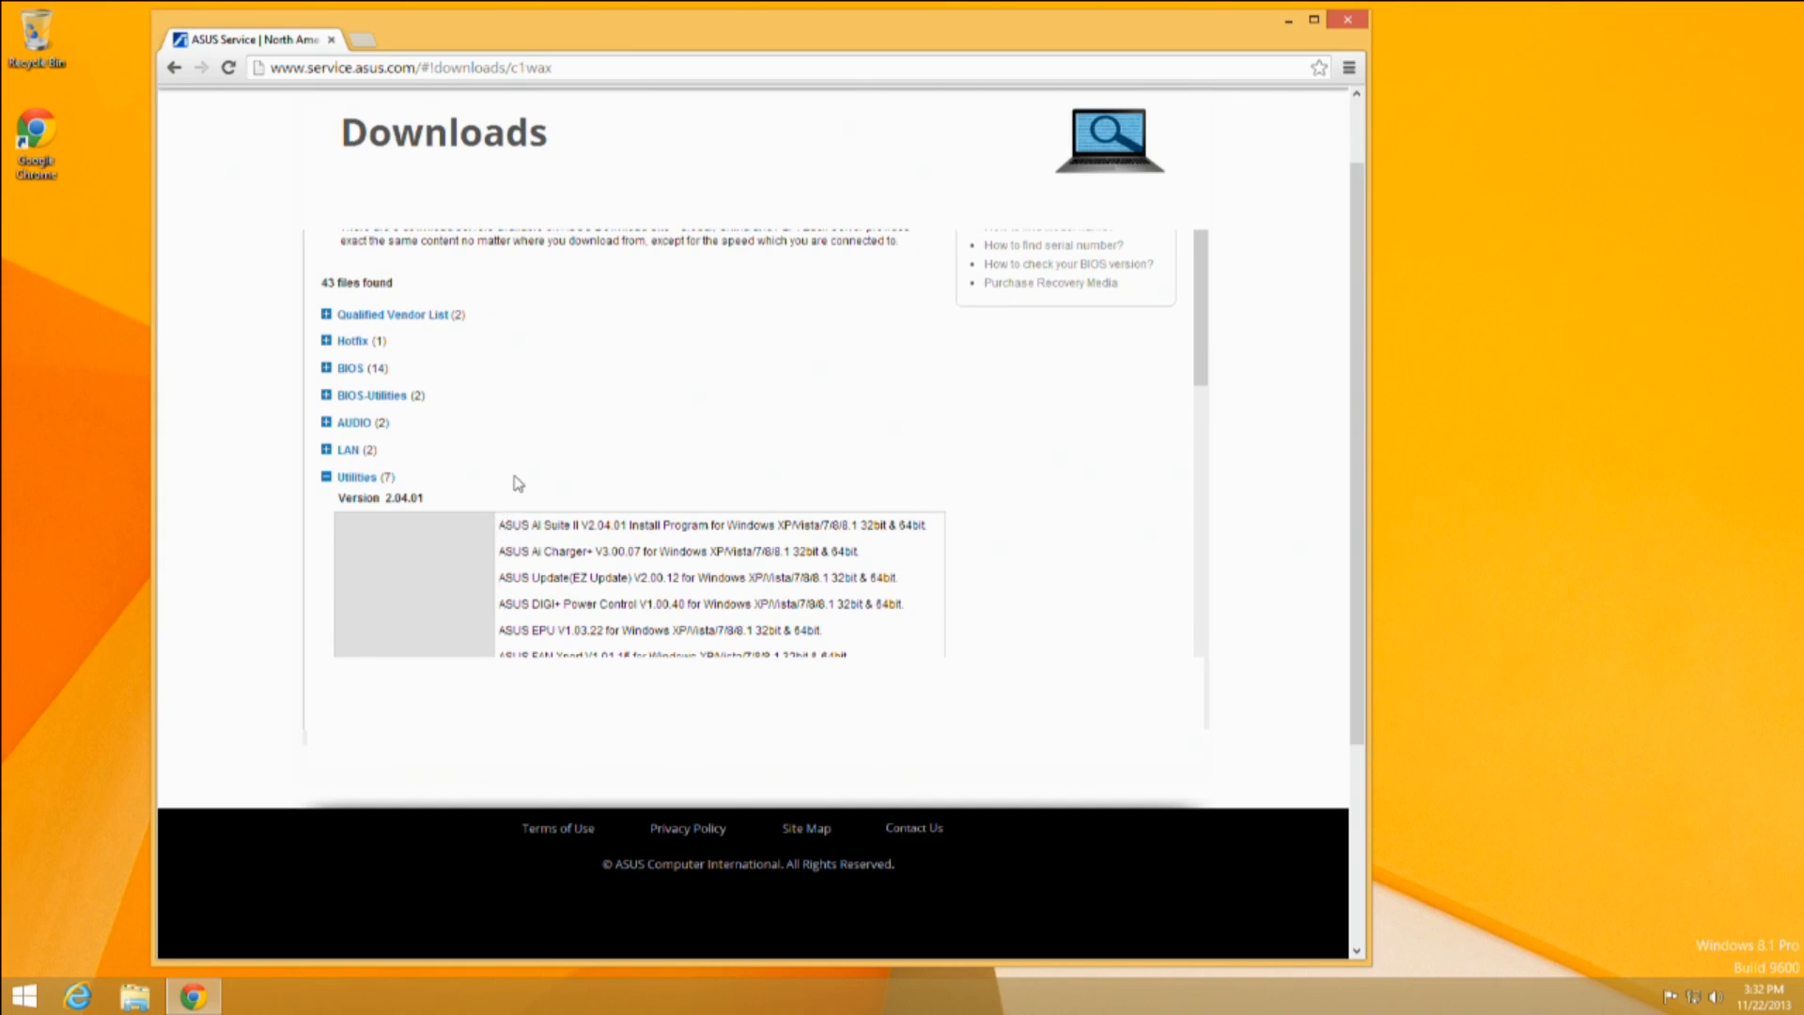
{"action": "scroll", "coordinate": [523, 482], "scroll_direction": "up", "scroll_amount": 3}
Go to the AMD website and open the latest APU and GPU driver downloads for Windows 8 / Windows 7 (64-bit).
{"action": "left_click", "coordinate": [523, 68]}
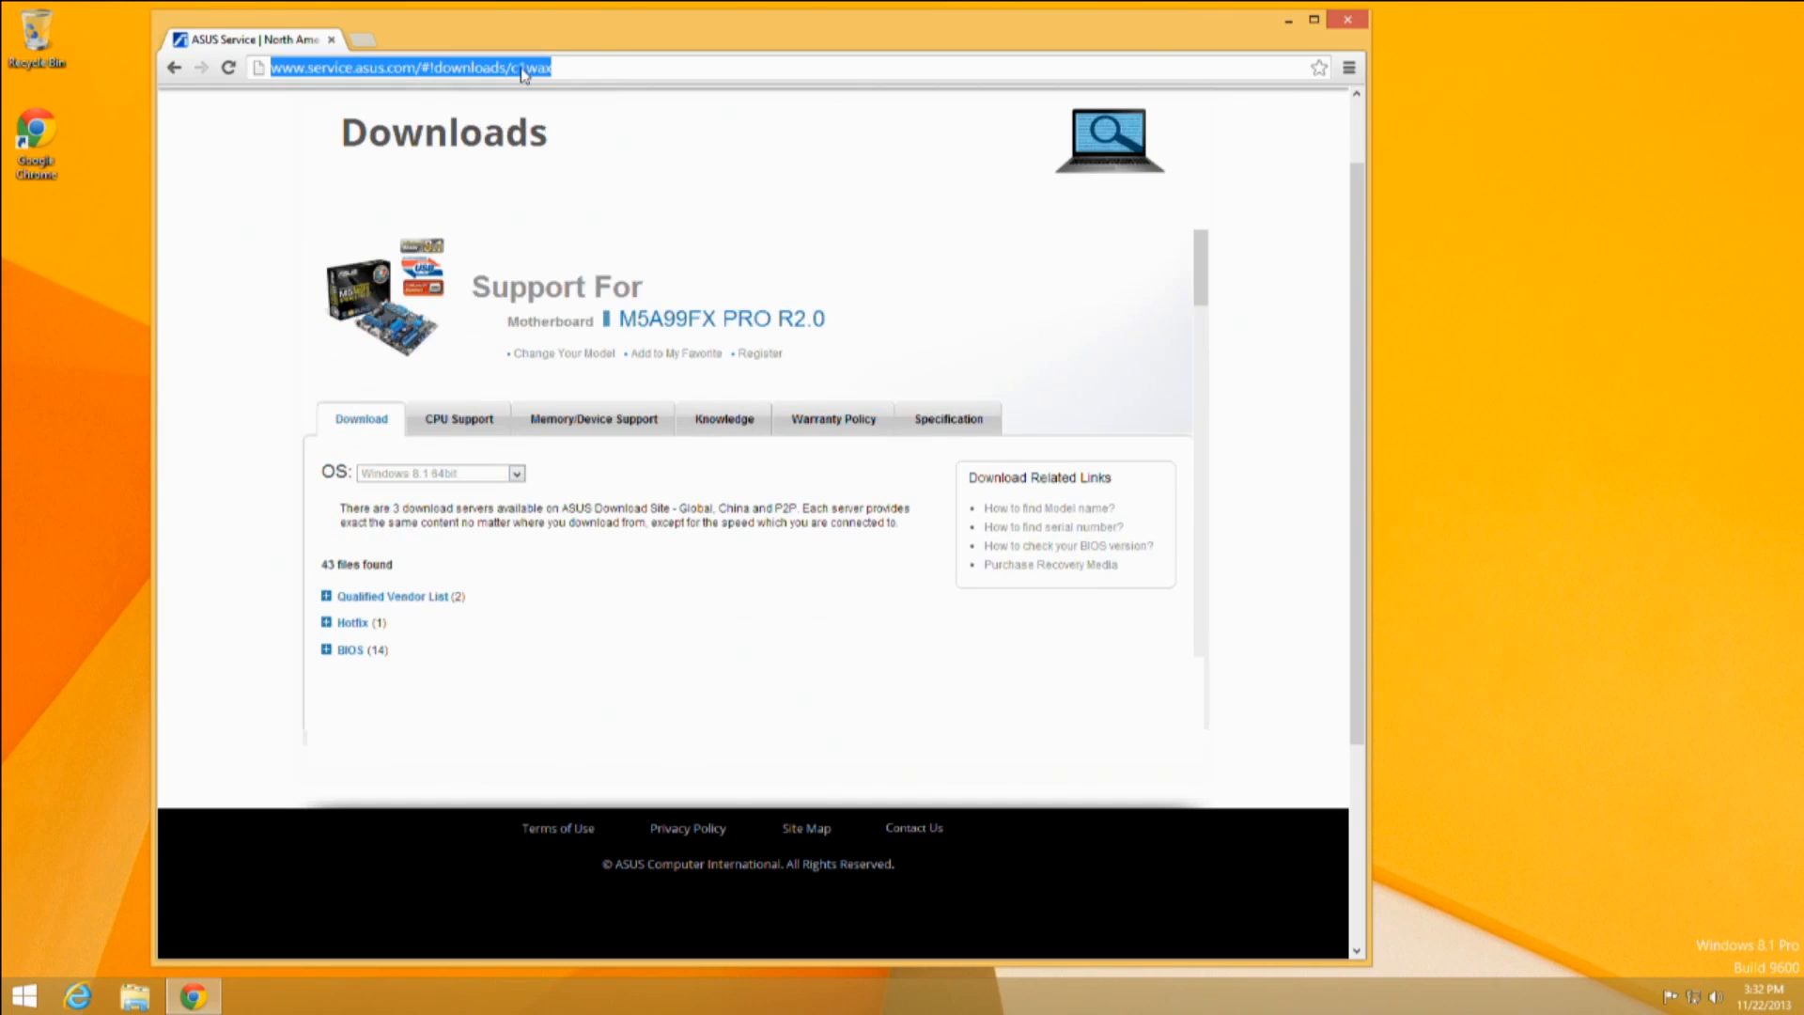
{"action": "type", "text": "amd"}
{"action": "key", "text": "Return"}
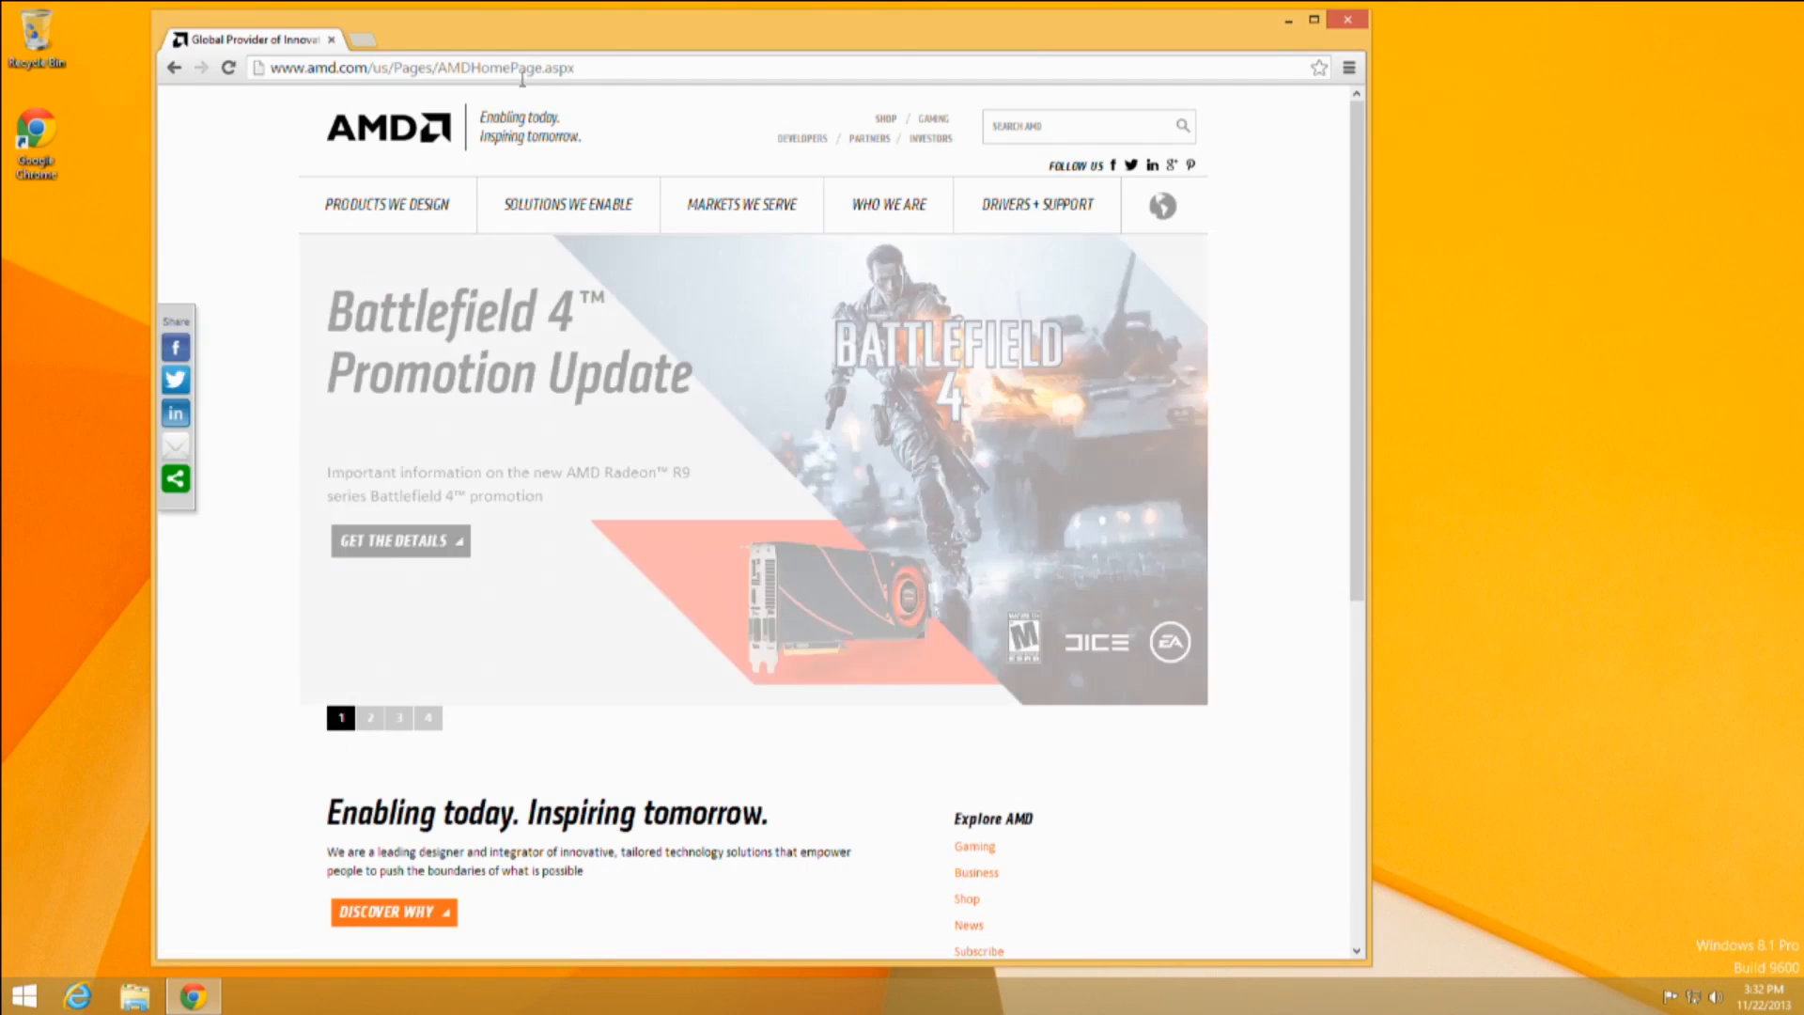
{"action": "mouse_move", "coordinate": [1079, 191]}
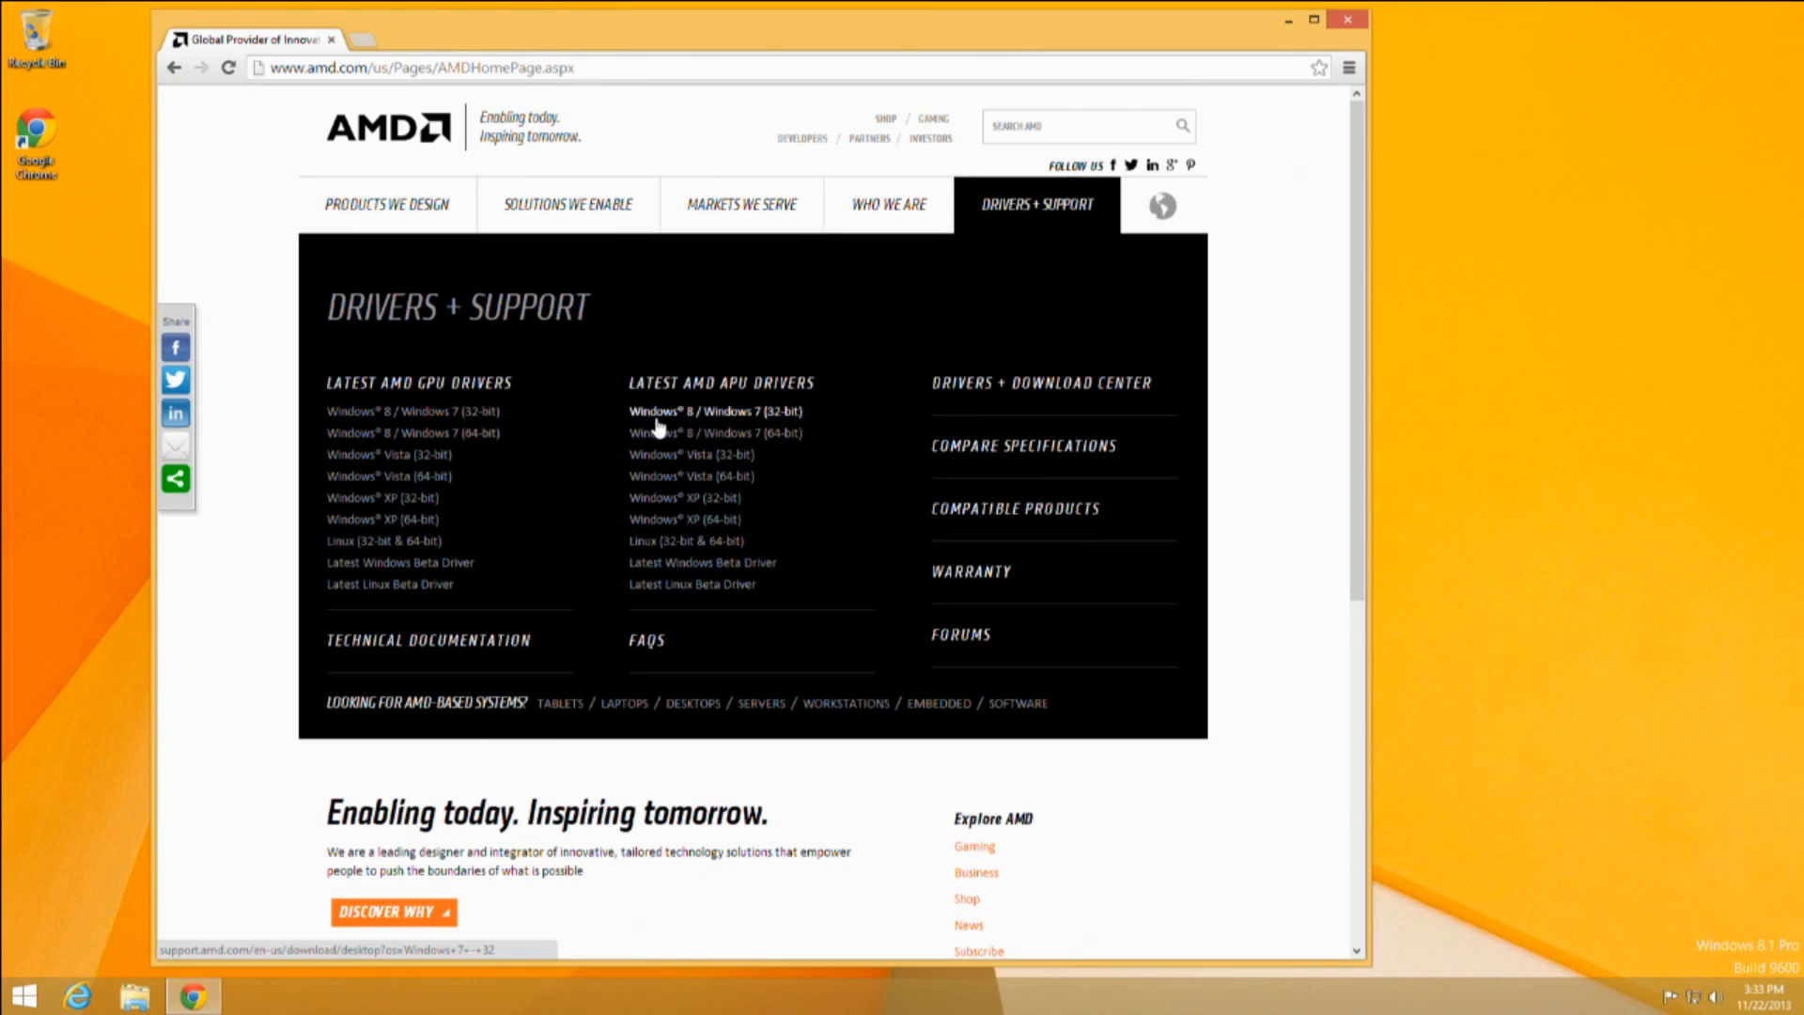
{"action": "left_click", "coordinate": [725, 434]}
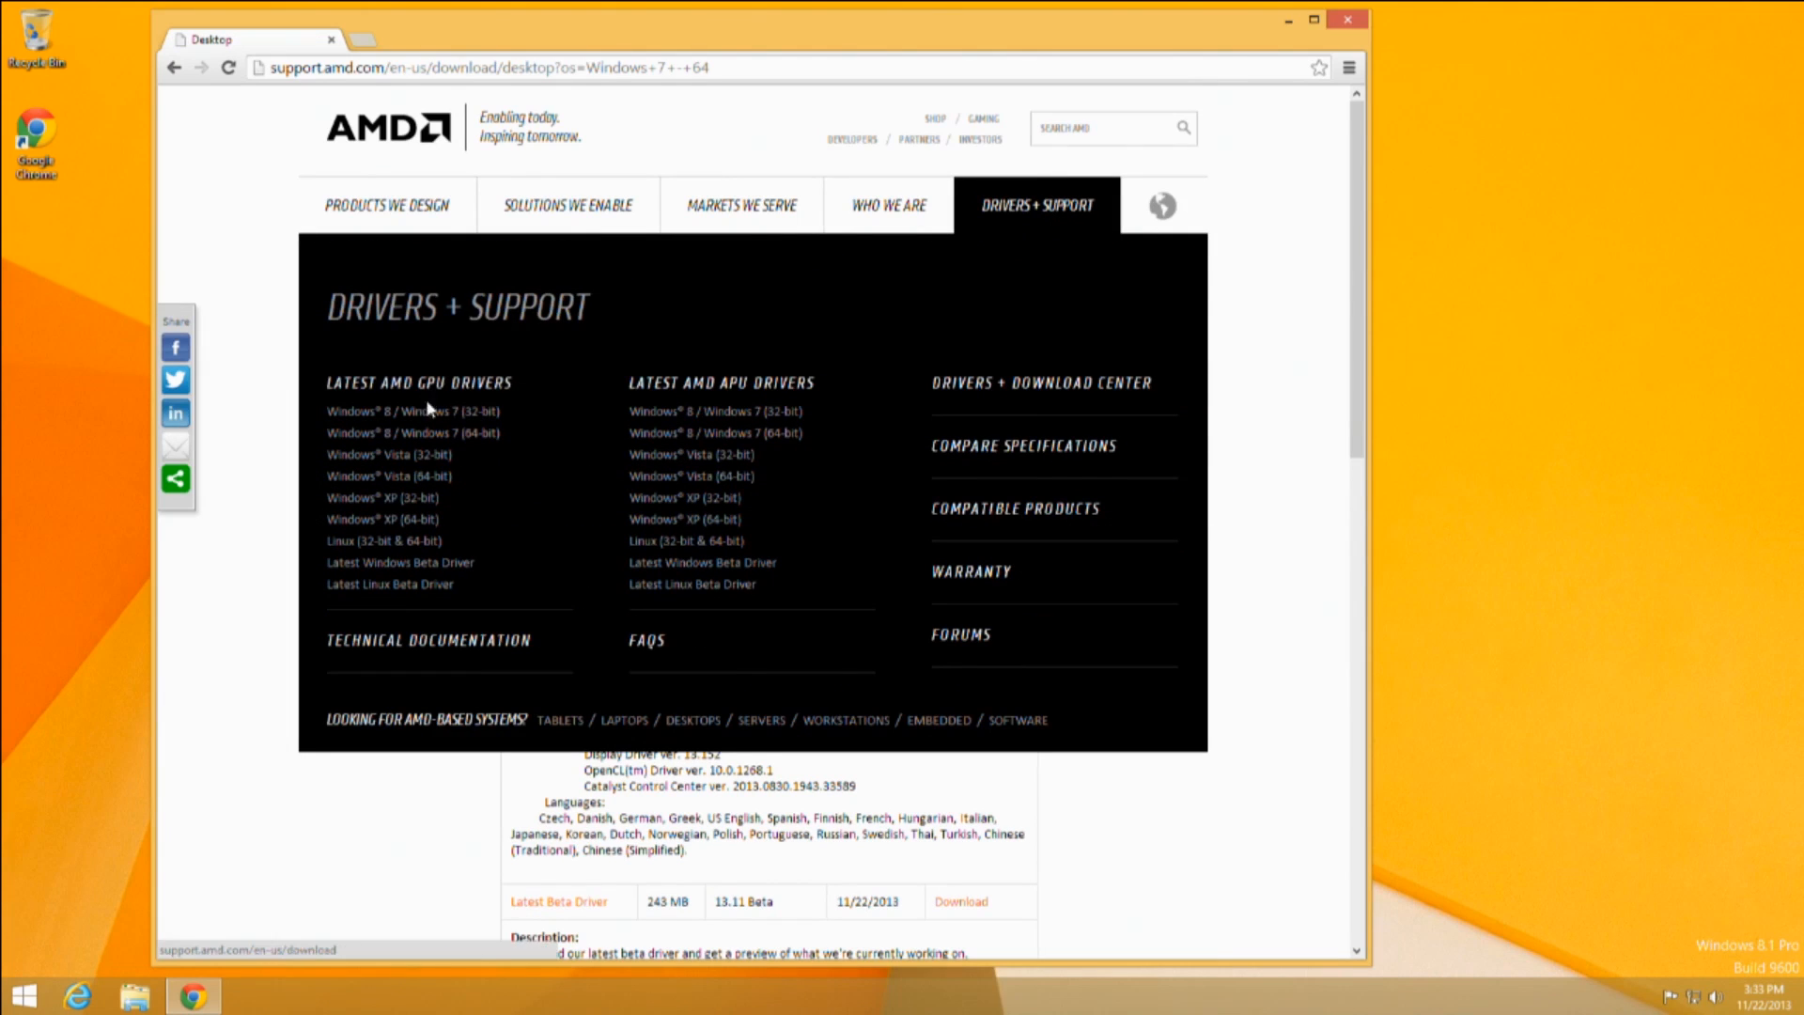
{"action": "left_click", "coordinate": [432, 437]}
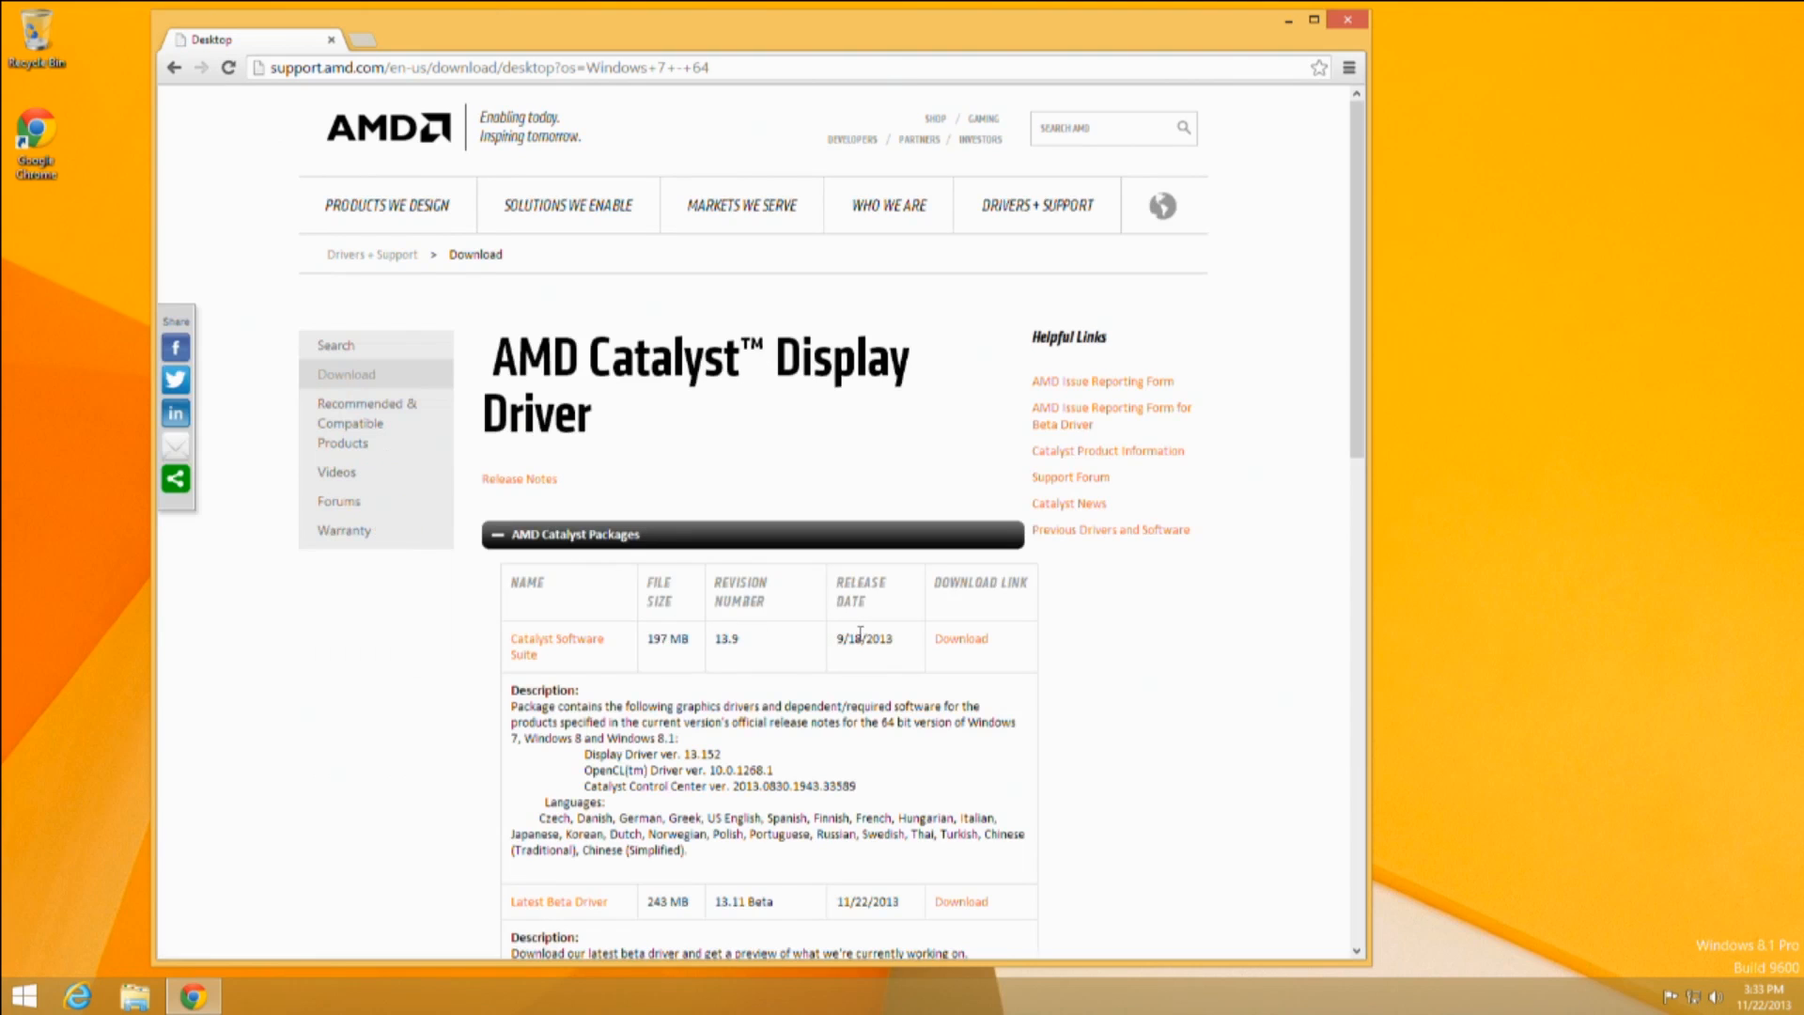
Look through the AMD Catalyst packages and download the Latest Beta Driver, revision 13.11 Beta.
{"action": "left_click_drag", "start_coordinate": [725, 640], "coordinate": [741, 640]}
{"action": "scroll", "coordinate": [890, 663], "scroll_direction": "down", "scroll_amount": 3}
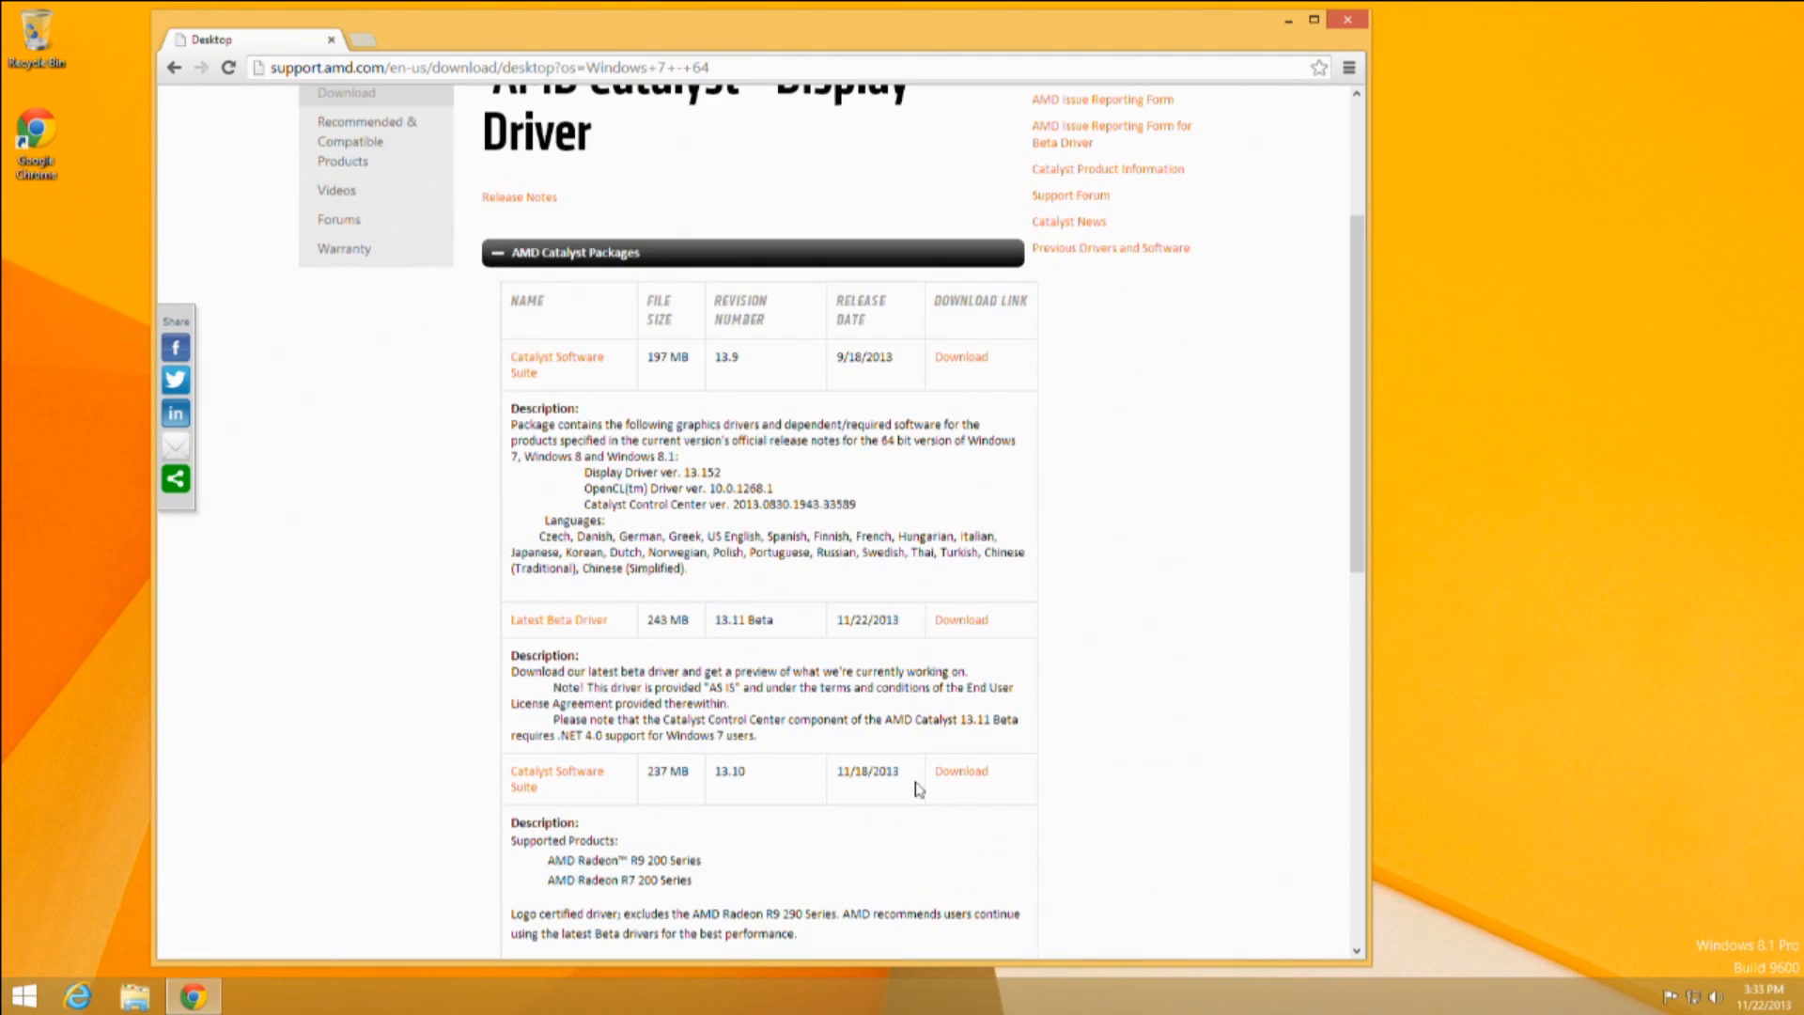
{"action": "scroll", "coordinate": [740, 771], "scroll_direction": "up", "scroll_amount": 1}
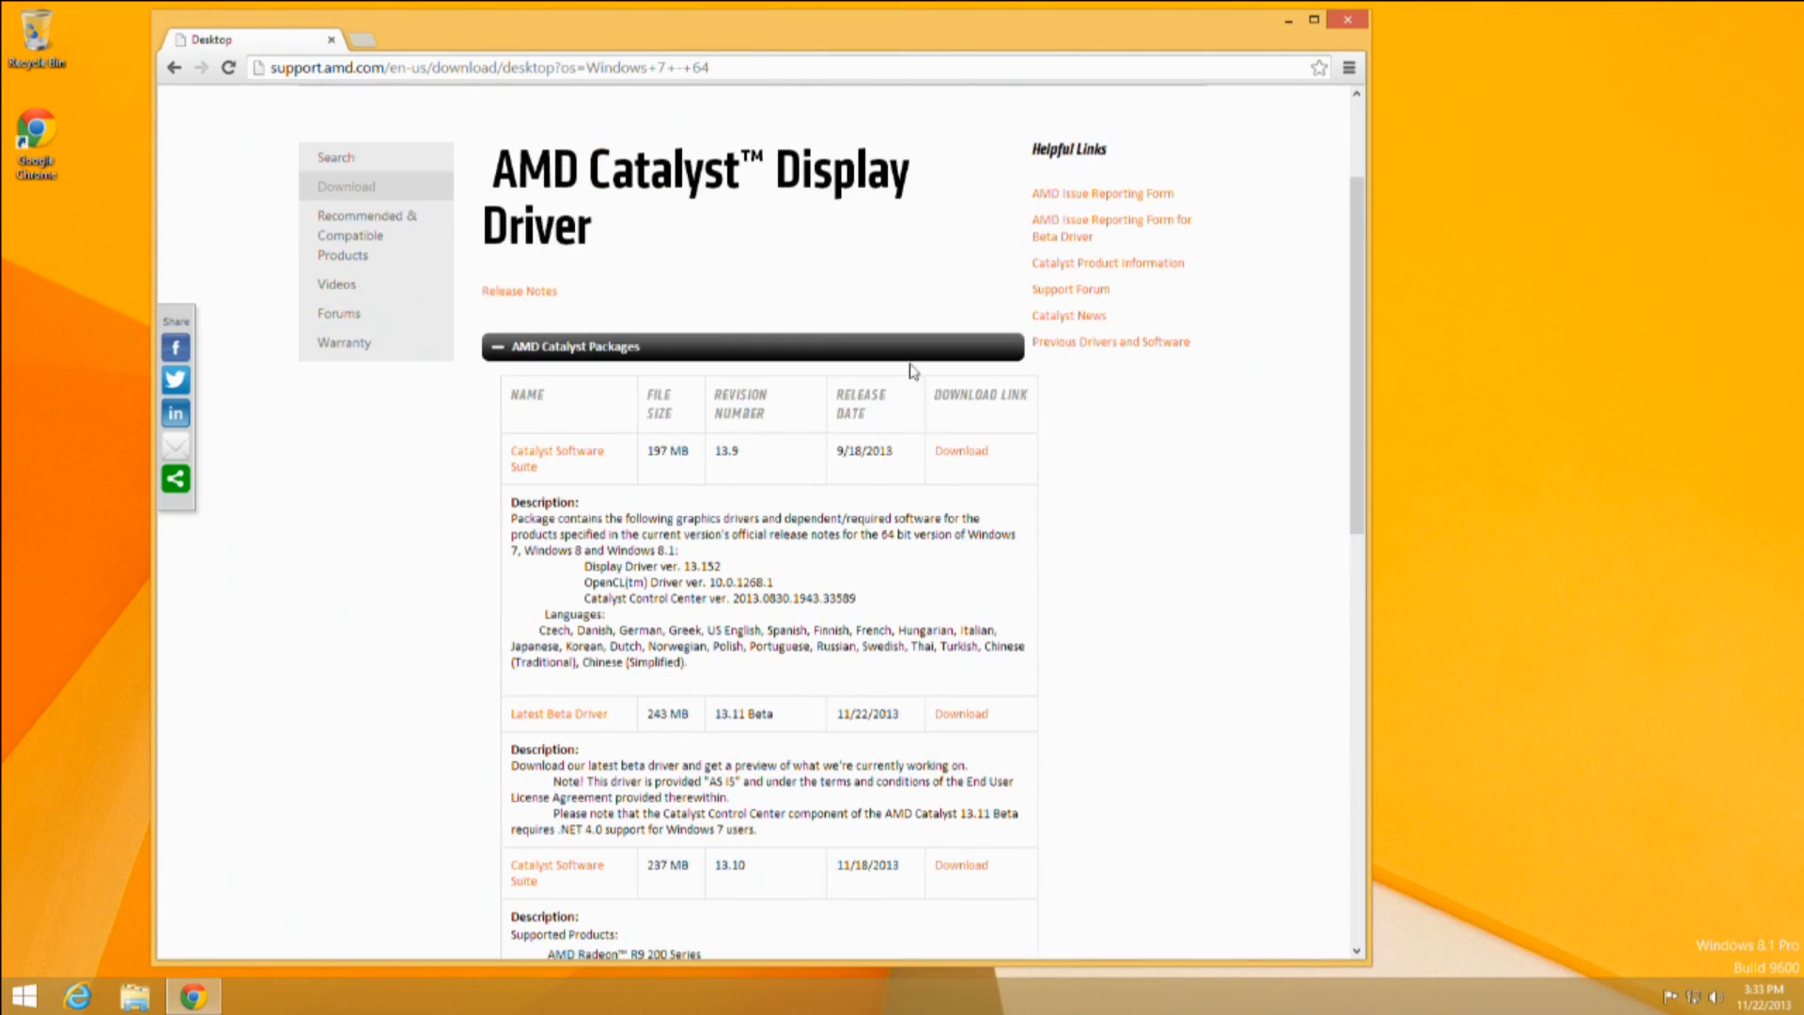
{"action": "left_click", "coordinate": [959, 718]}
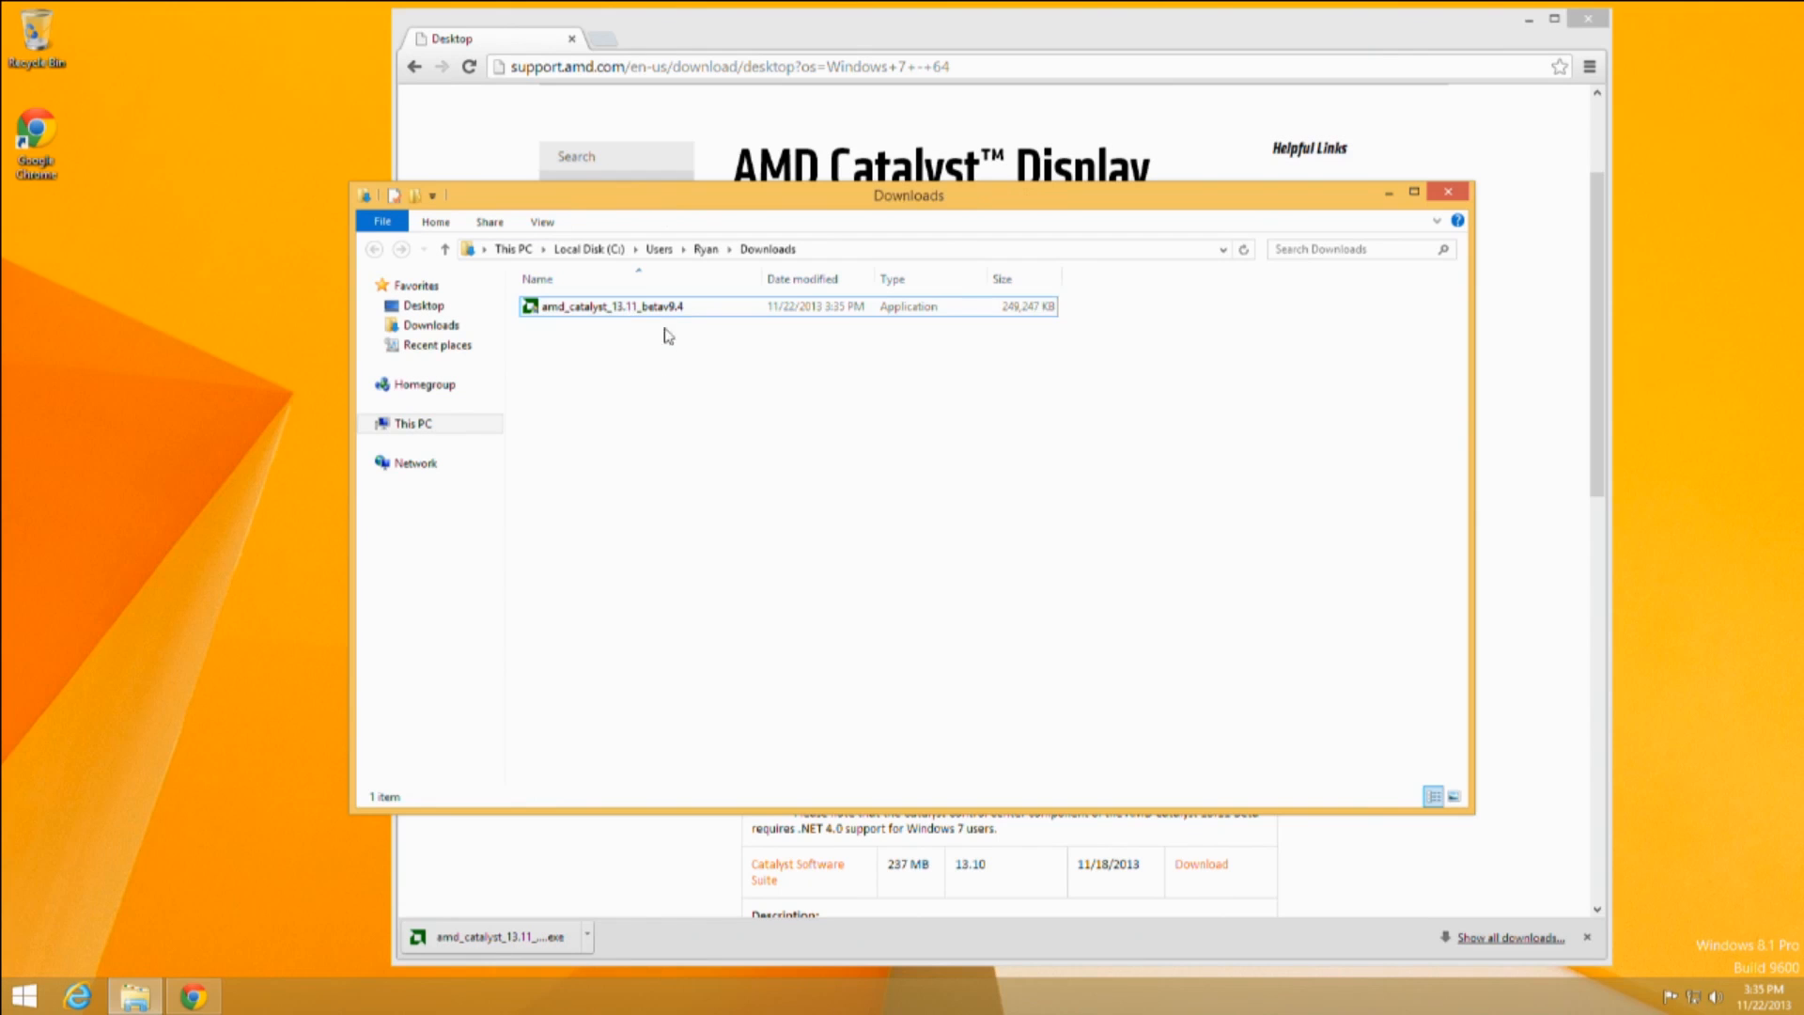
Run amd_catalyst_13.11_betav9.4 from the Downloads folder, overriding the SmartScreen block and allowing it to make changes to the computer.
{"action": "left_click", "coordinate": [665, 314]}
{"action": "double_click", "coordinate": [666, 316]}
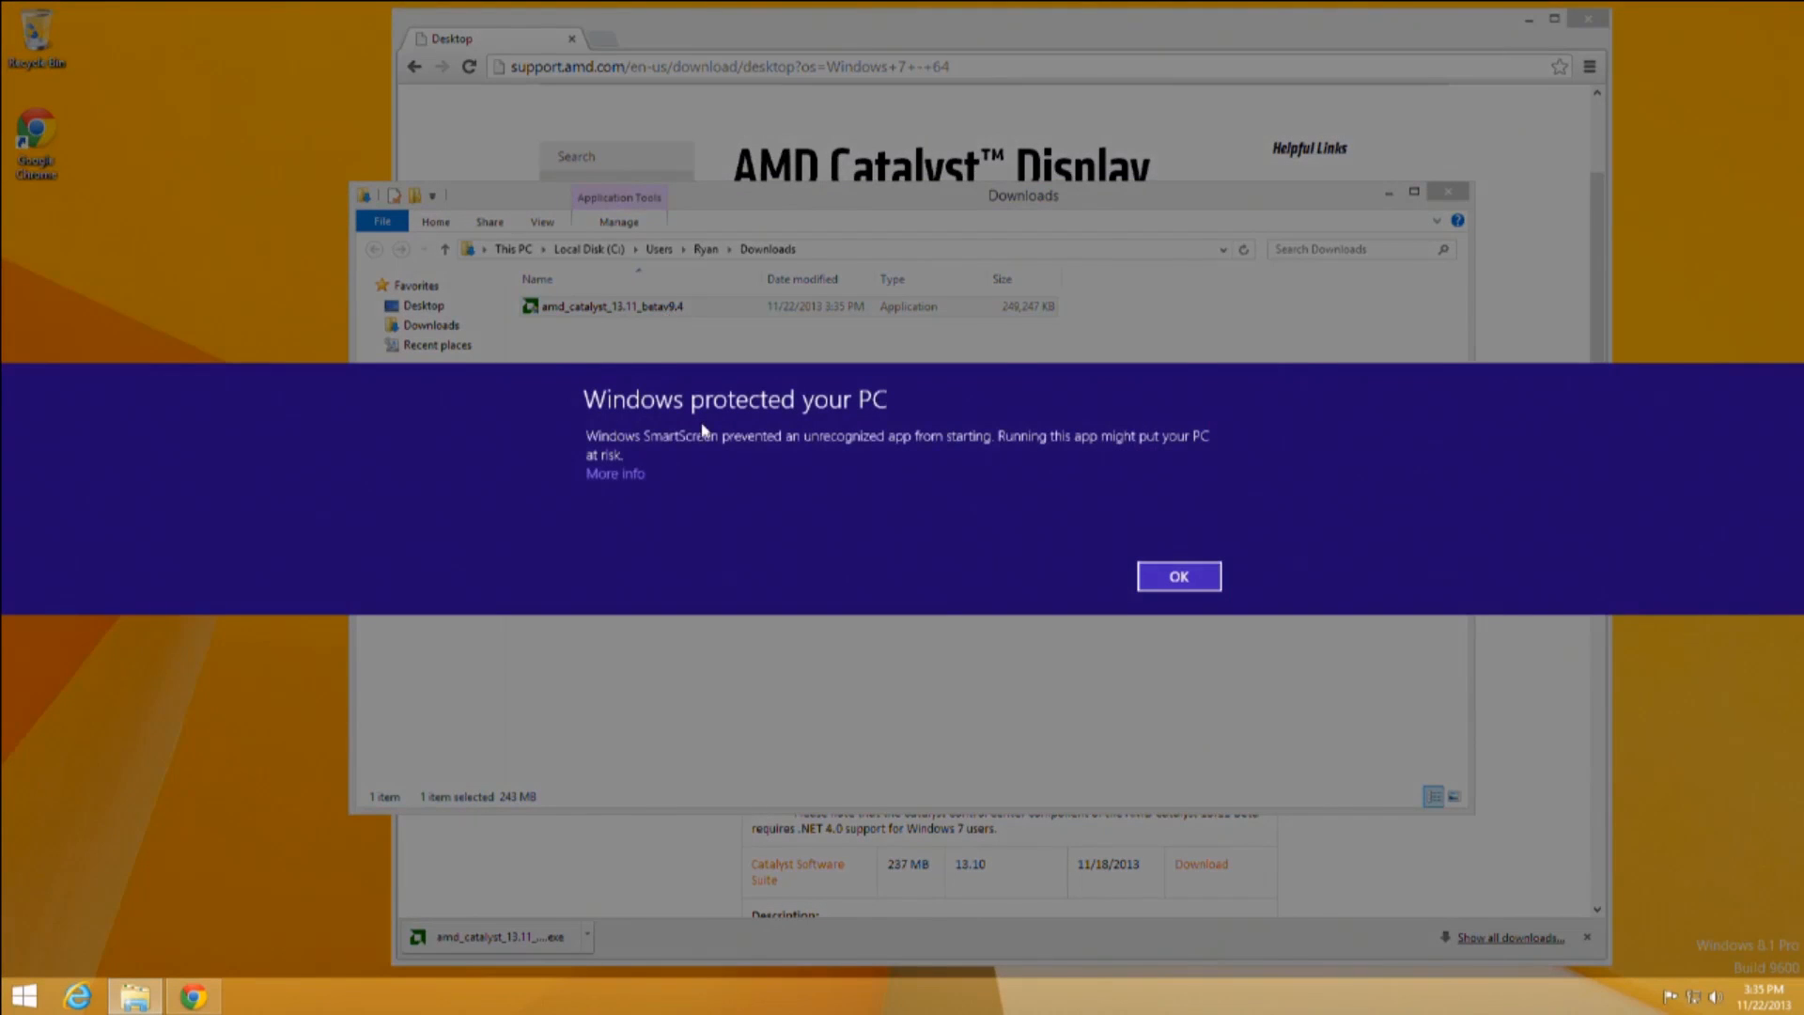
{"action": "left_click", "coordinate": [626, 471]}
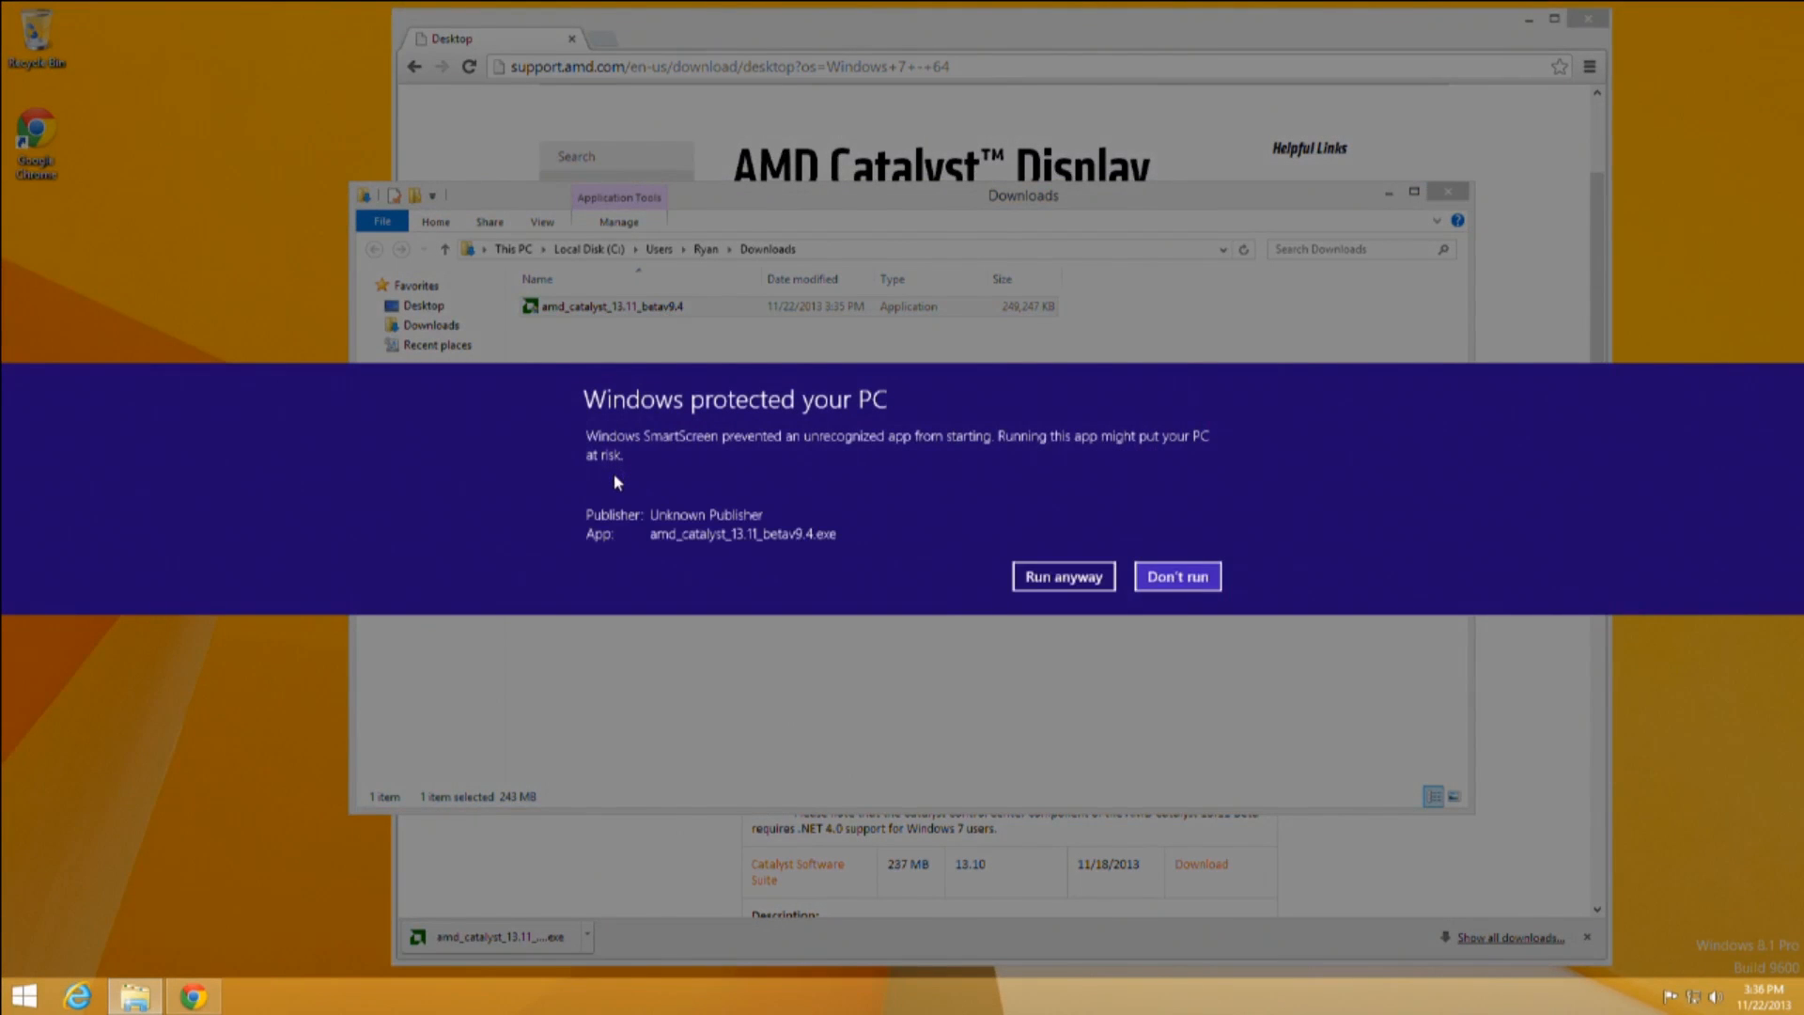
{"action": "left_click", "coordinate": [1048, 580]}
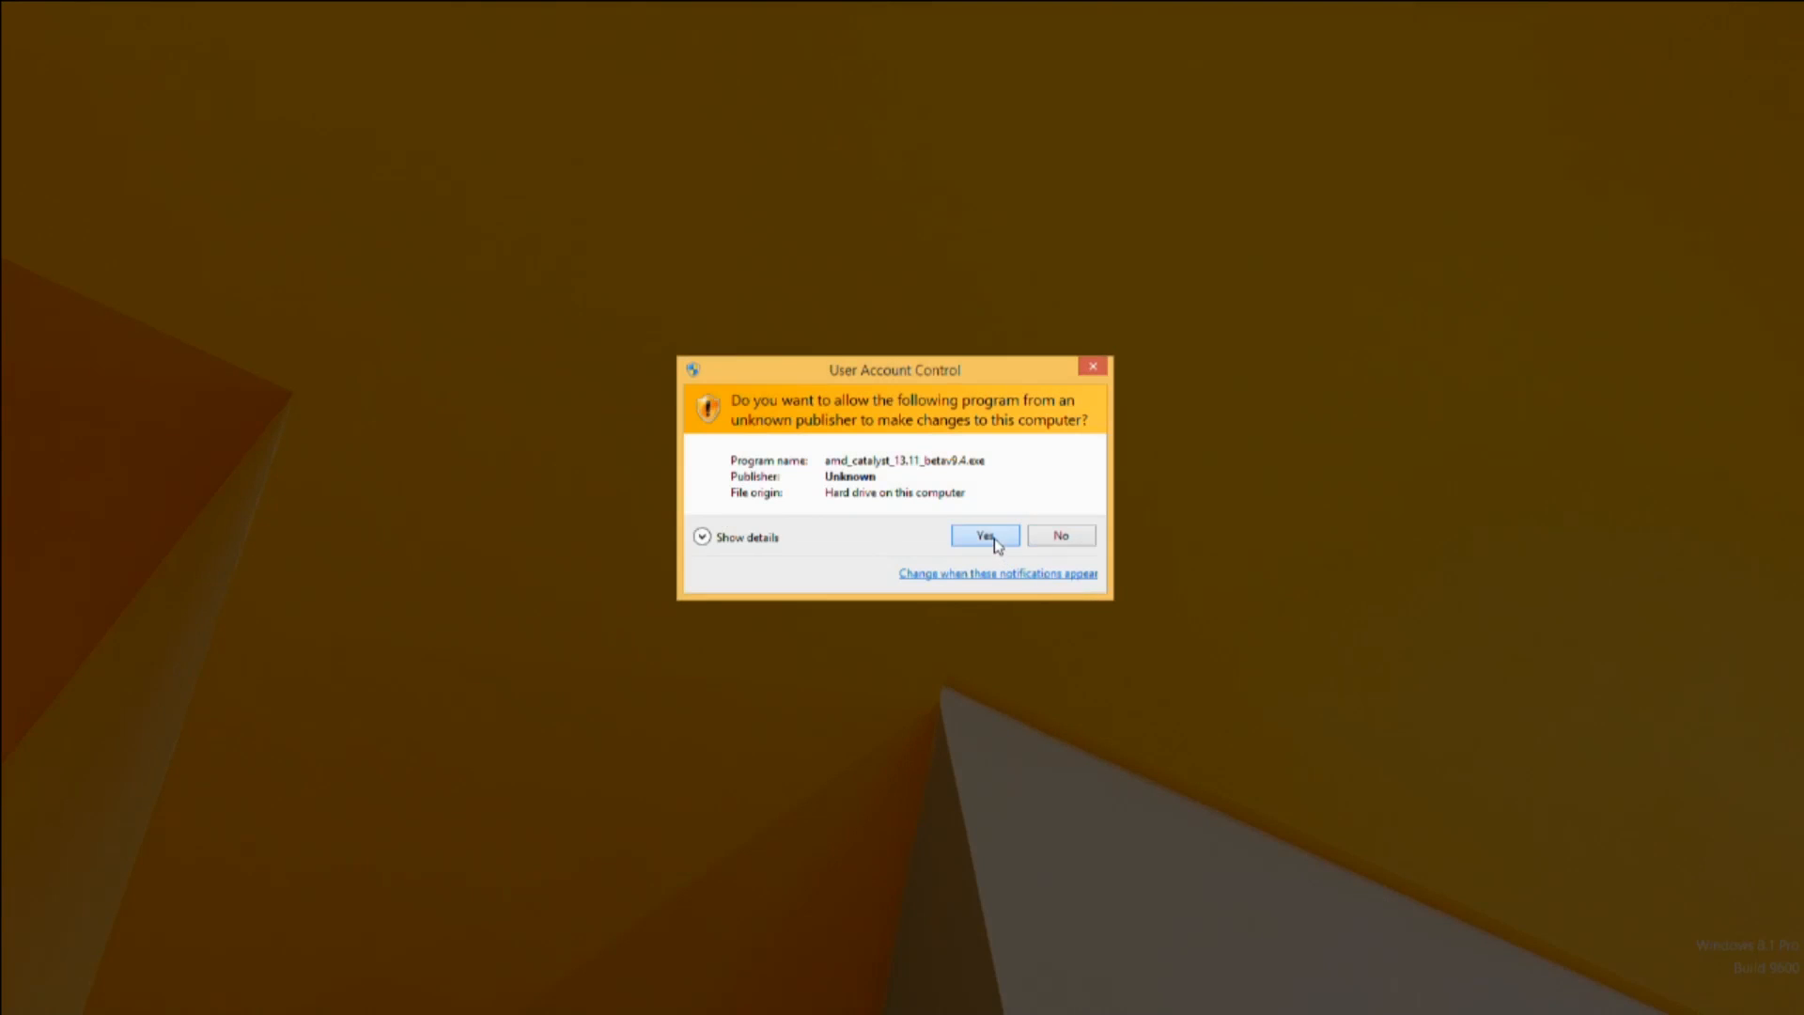
{"action": "left_click", "coordinate": [985, 536]}
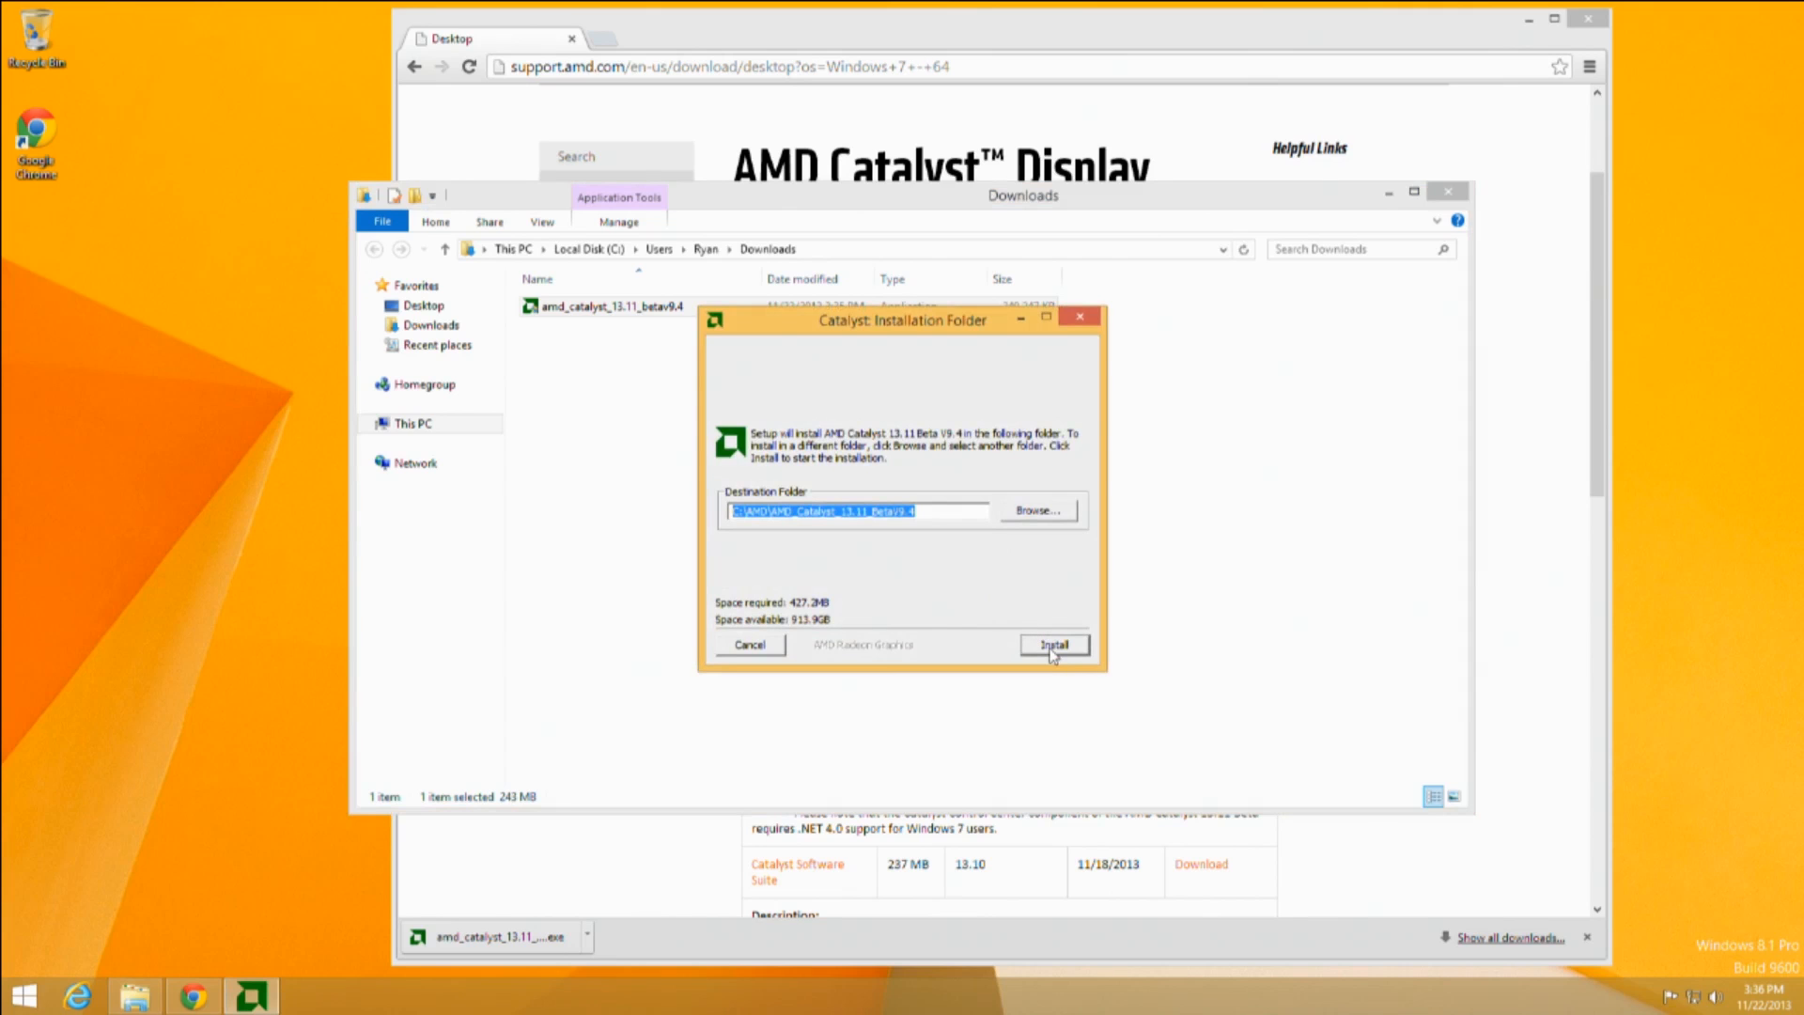
Extract the files to the default folder and run the Express Catalyst install, accepting the license agreement and approving the AMD display device software.
{"action": "left_click", "coordinate": [1051, 649]}
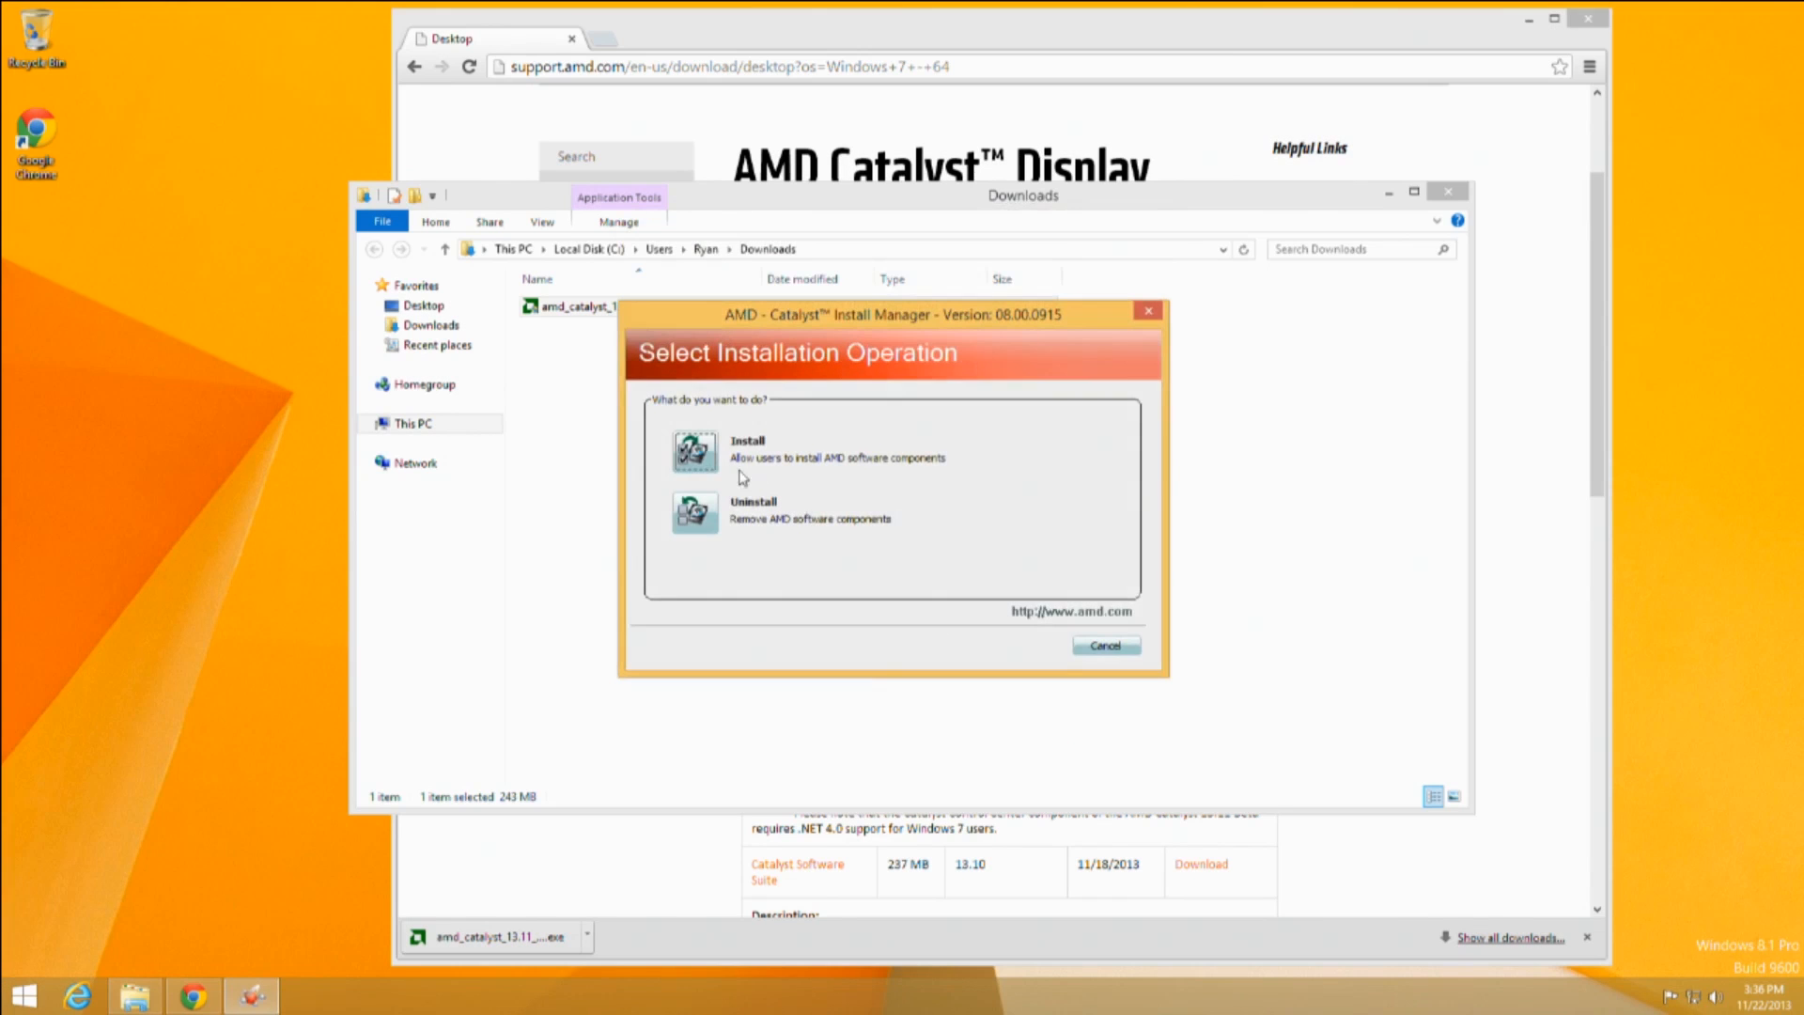
{"action": "left_click", "coordinate": [701, 466]}
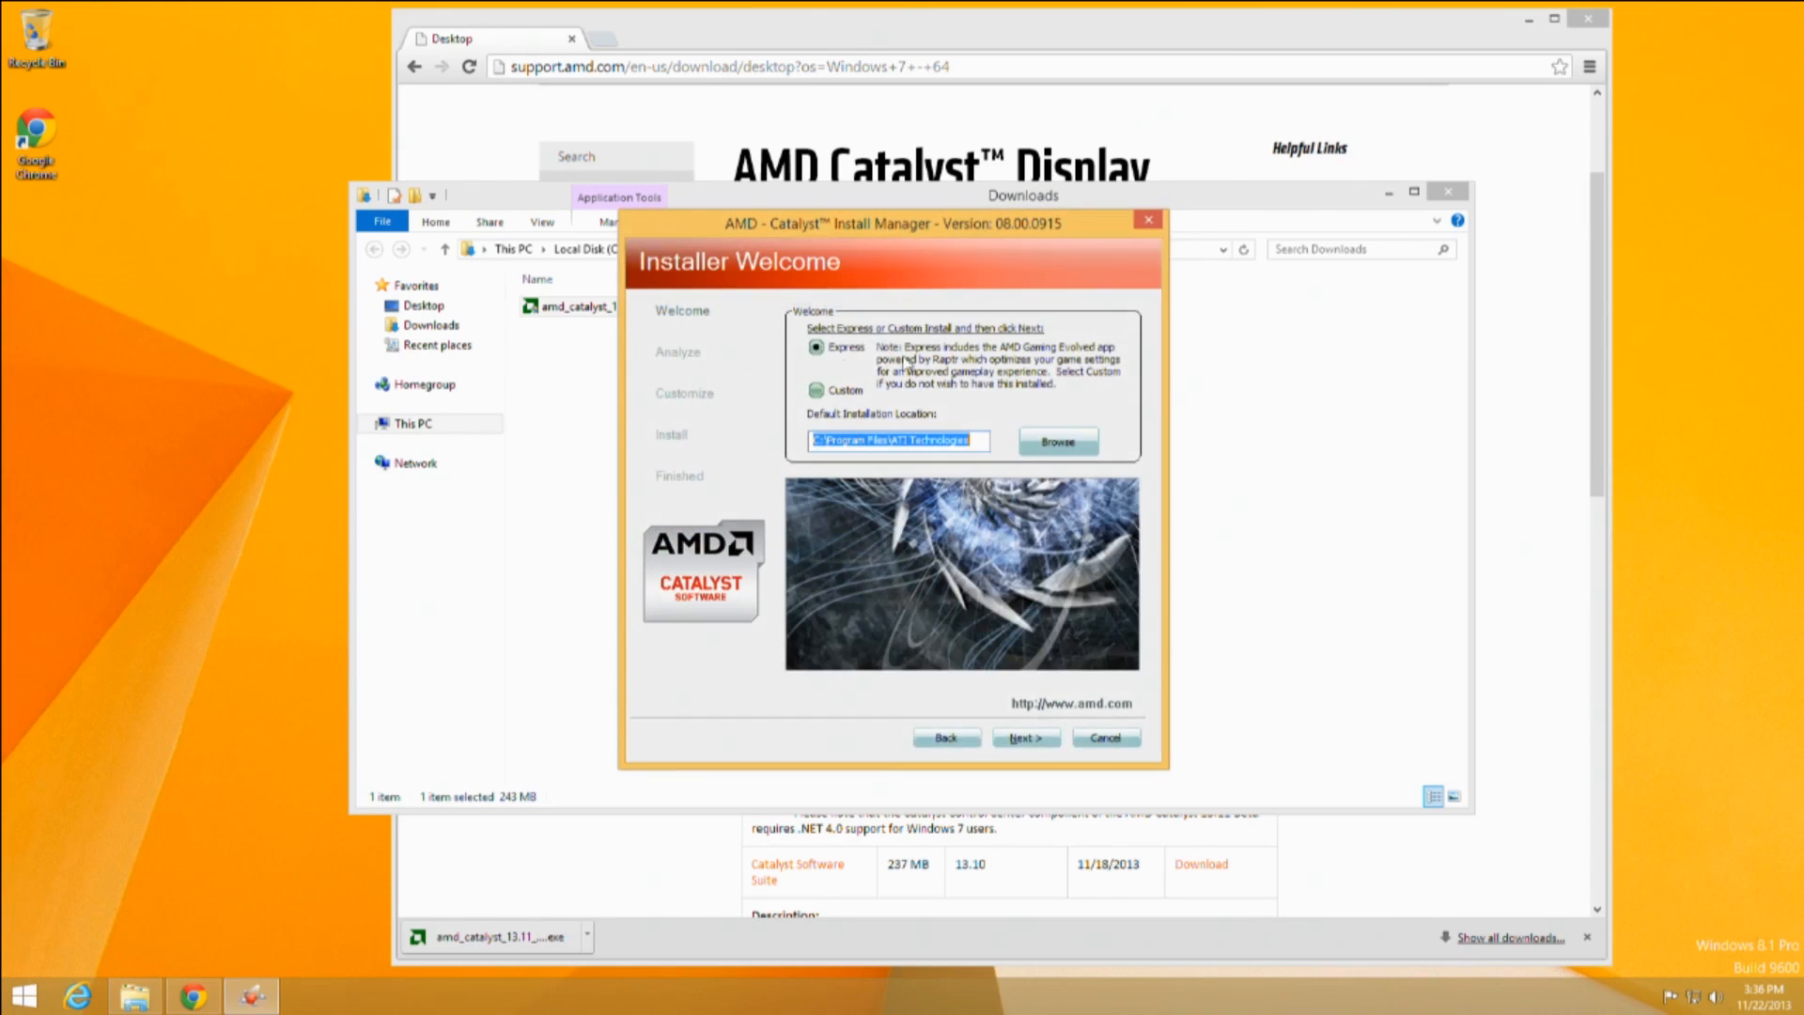
{"action": "left_click", "coordinate": [1029, 740]}
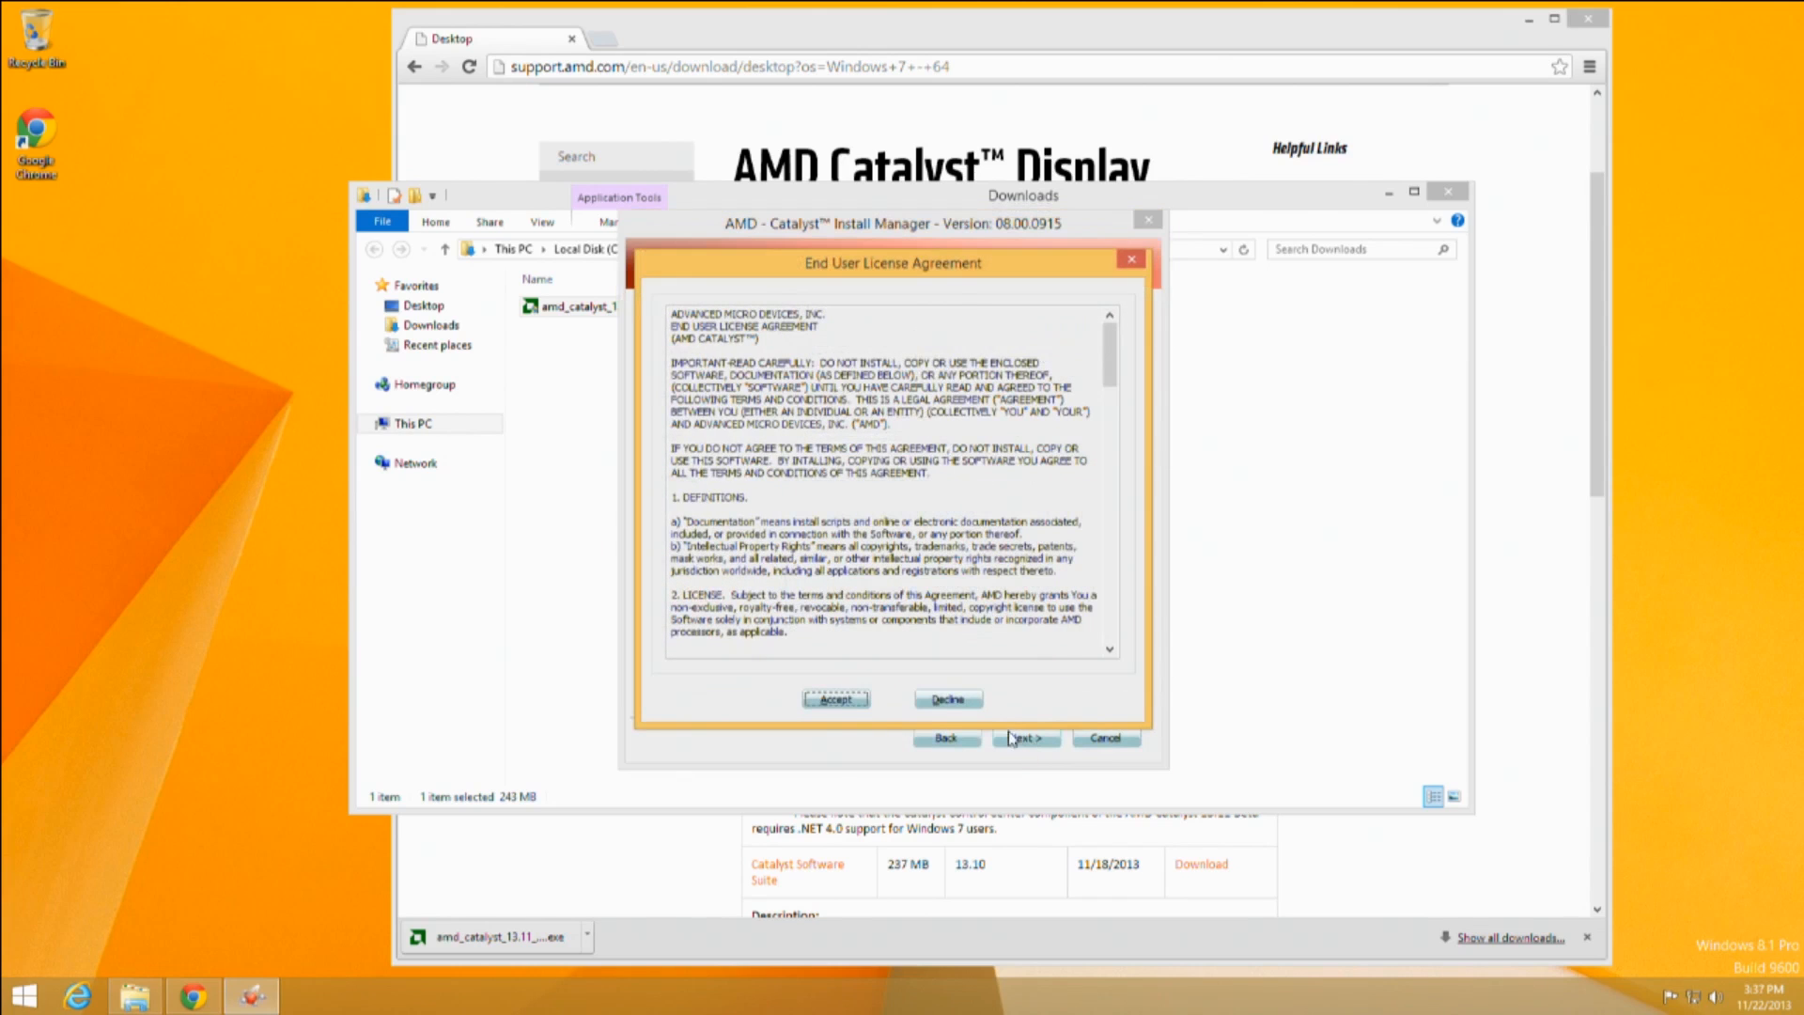
{"action": "left_click", "coordinate": [838, 701]}
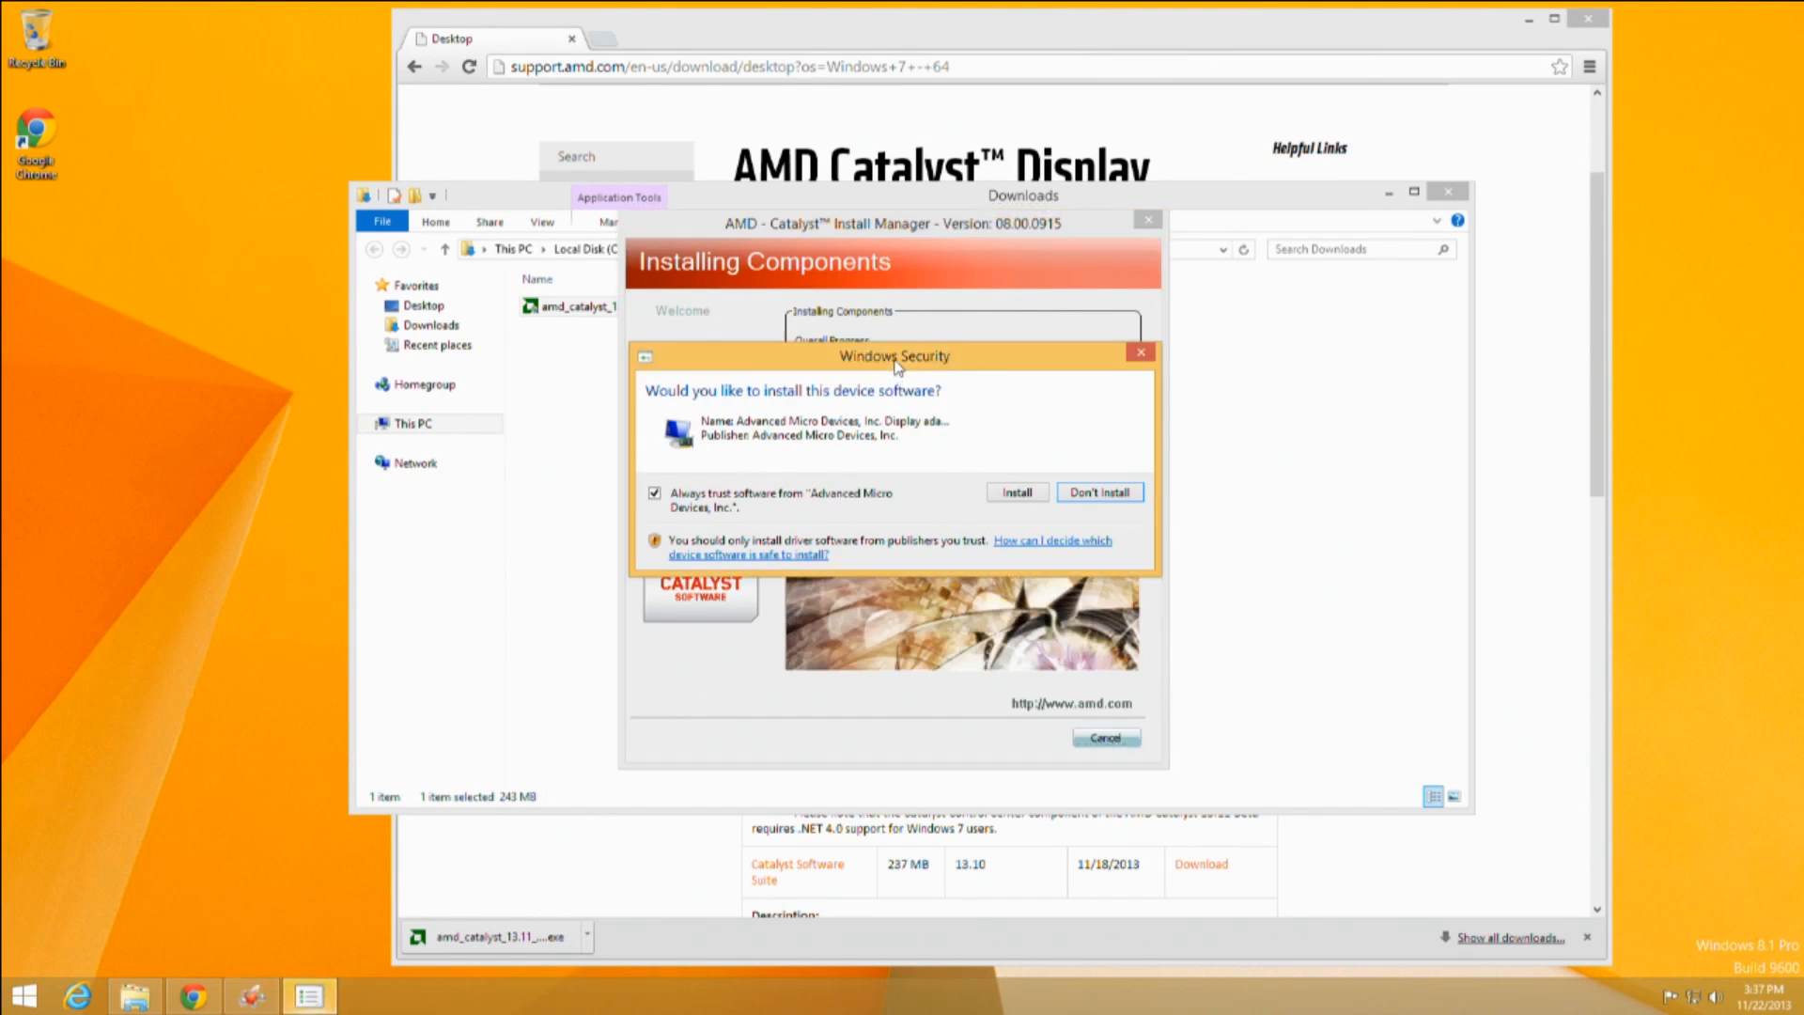
{"action": "left_click", "coordinate": [1015, 493]}
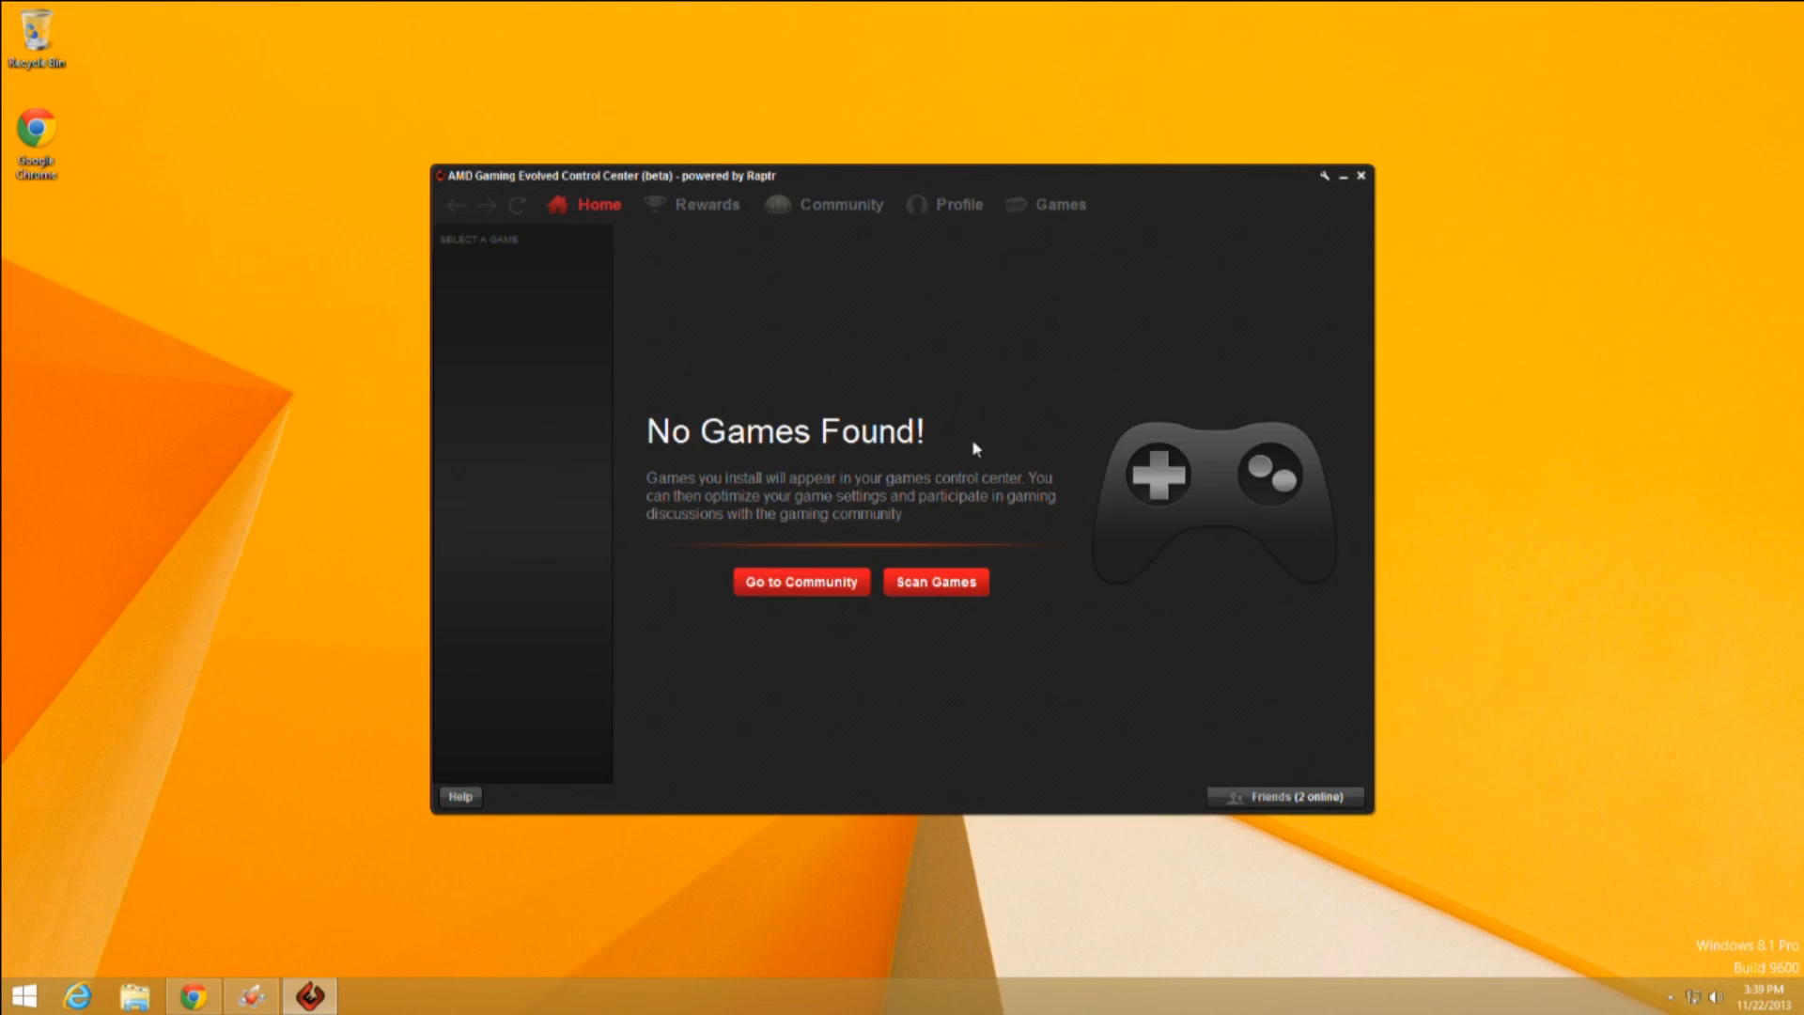
Finish the Catalyst installation with a system reboot, closing the AMD Gaming Evolved Control Center before it and the AMD browser page after it.
{"action": "left_click", "coordinate": [1360, 175]}
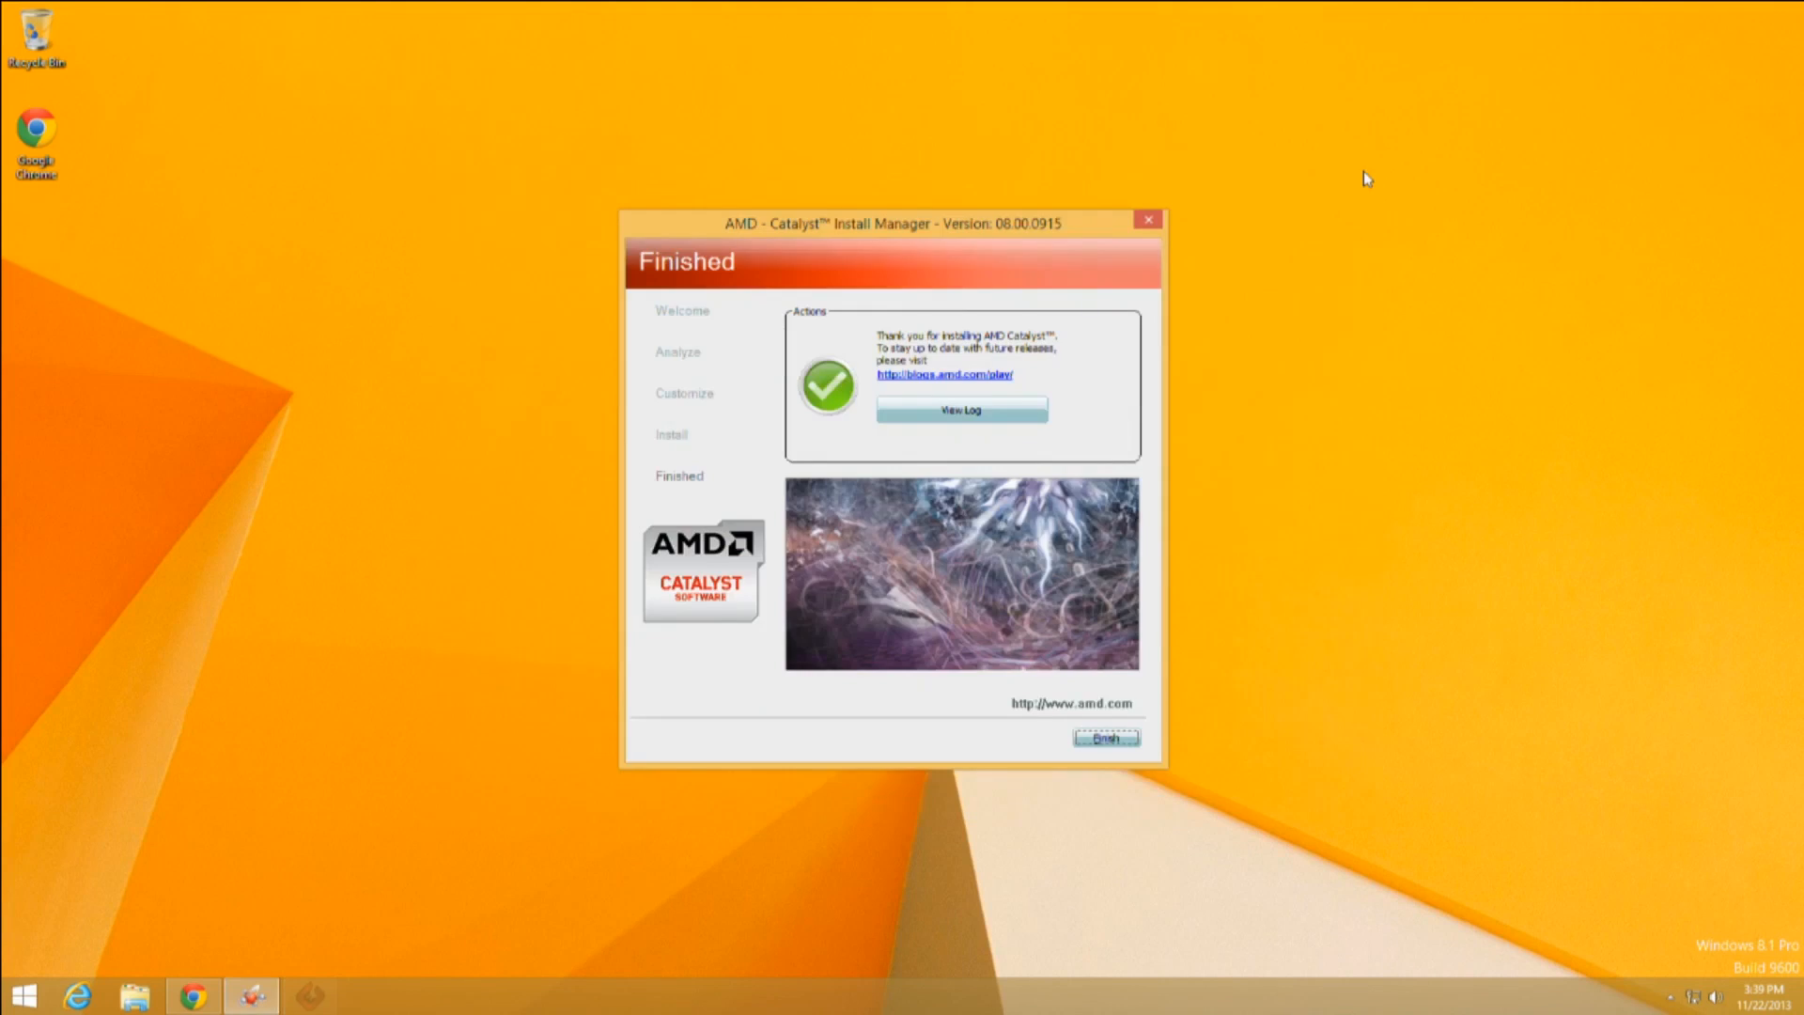
{"action": "left_click", "coordinate": [1109, 738]}
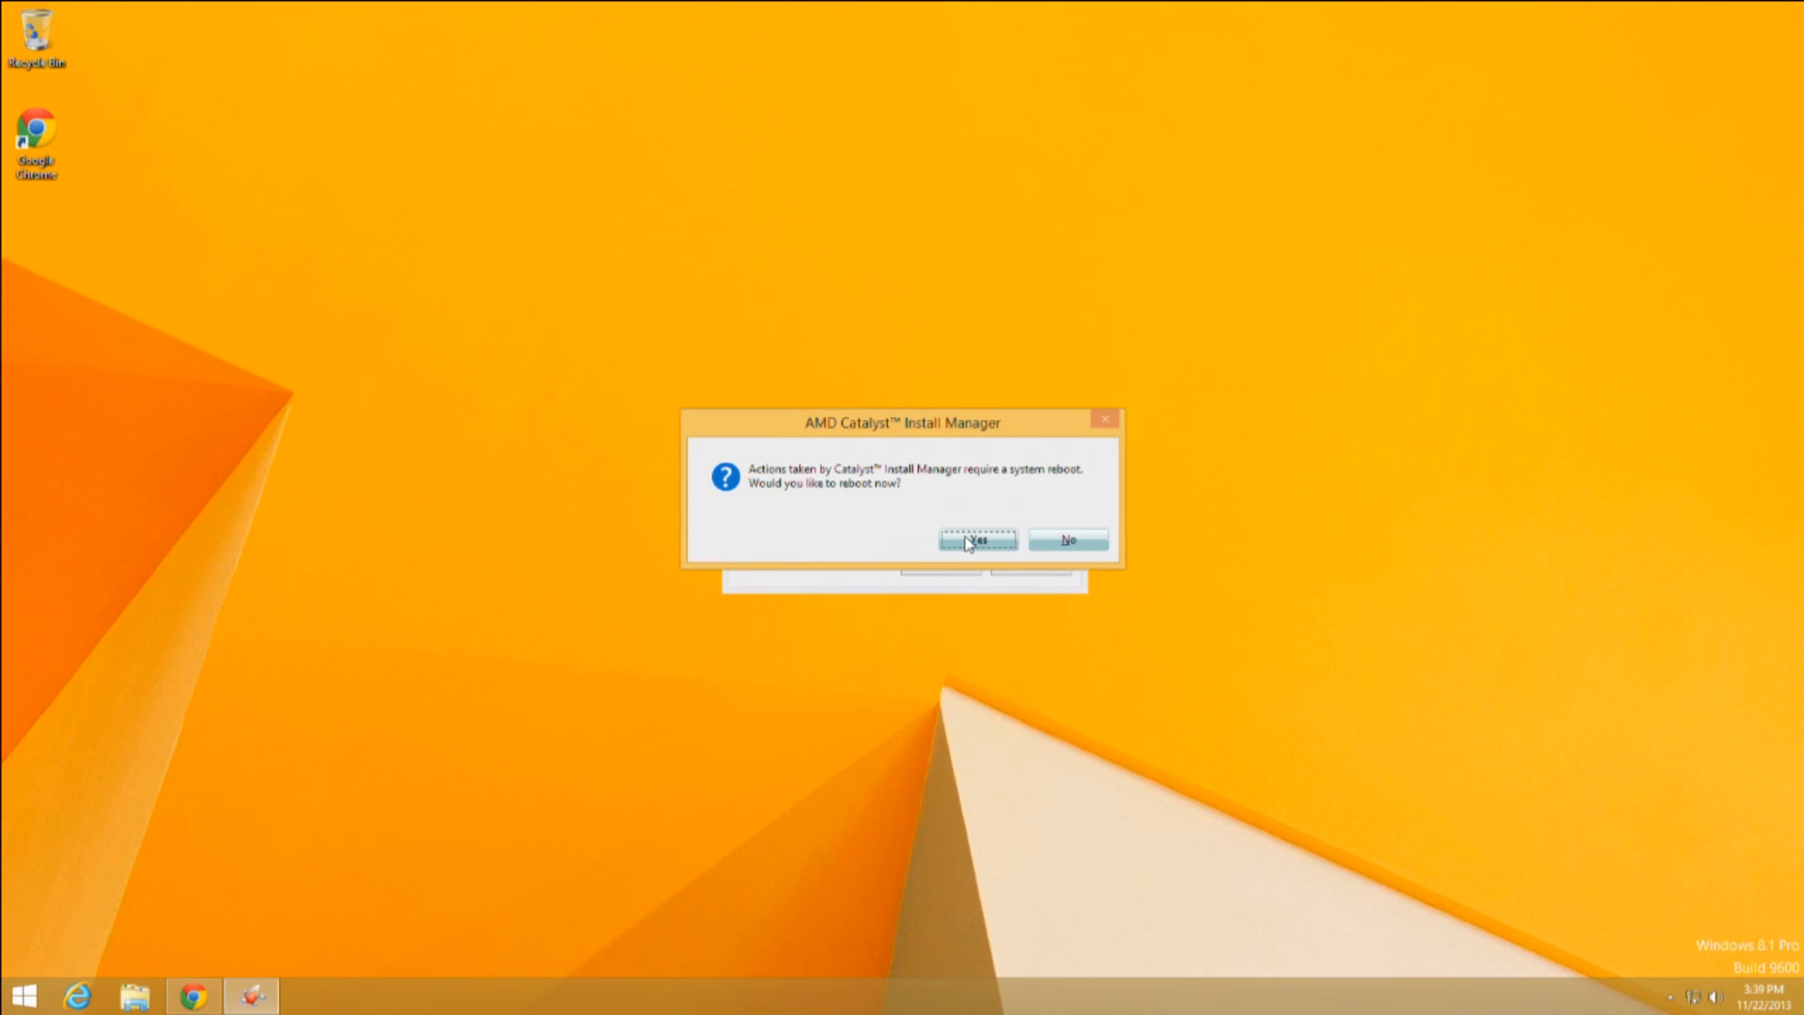
{"action": "left_click", "coordinate": [969, 540]}
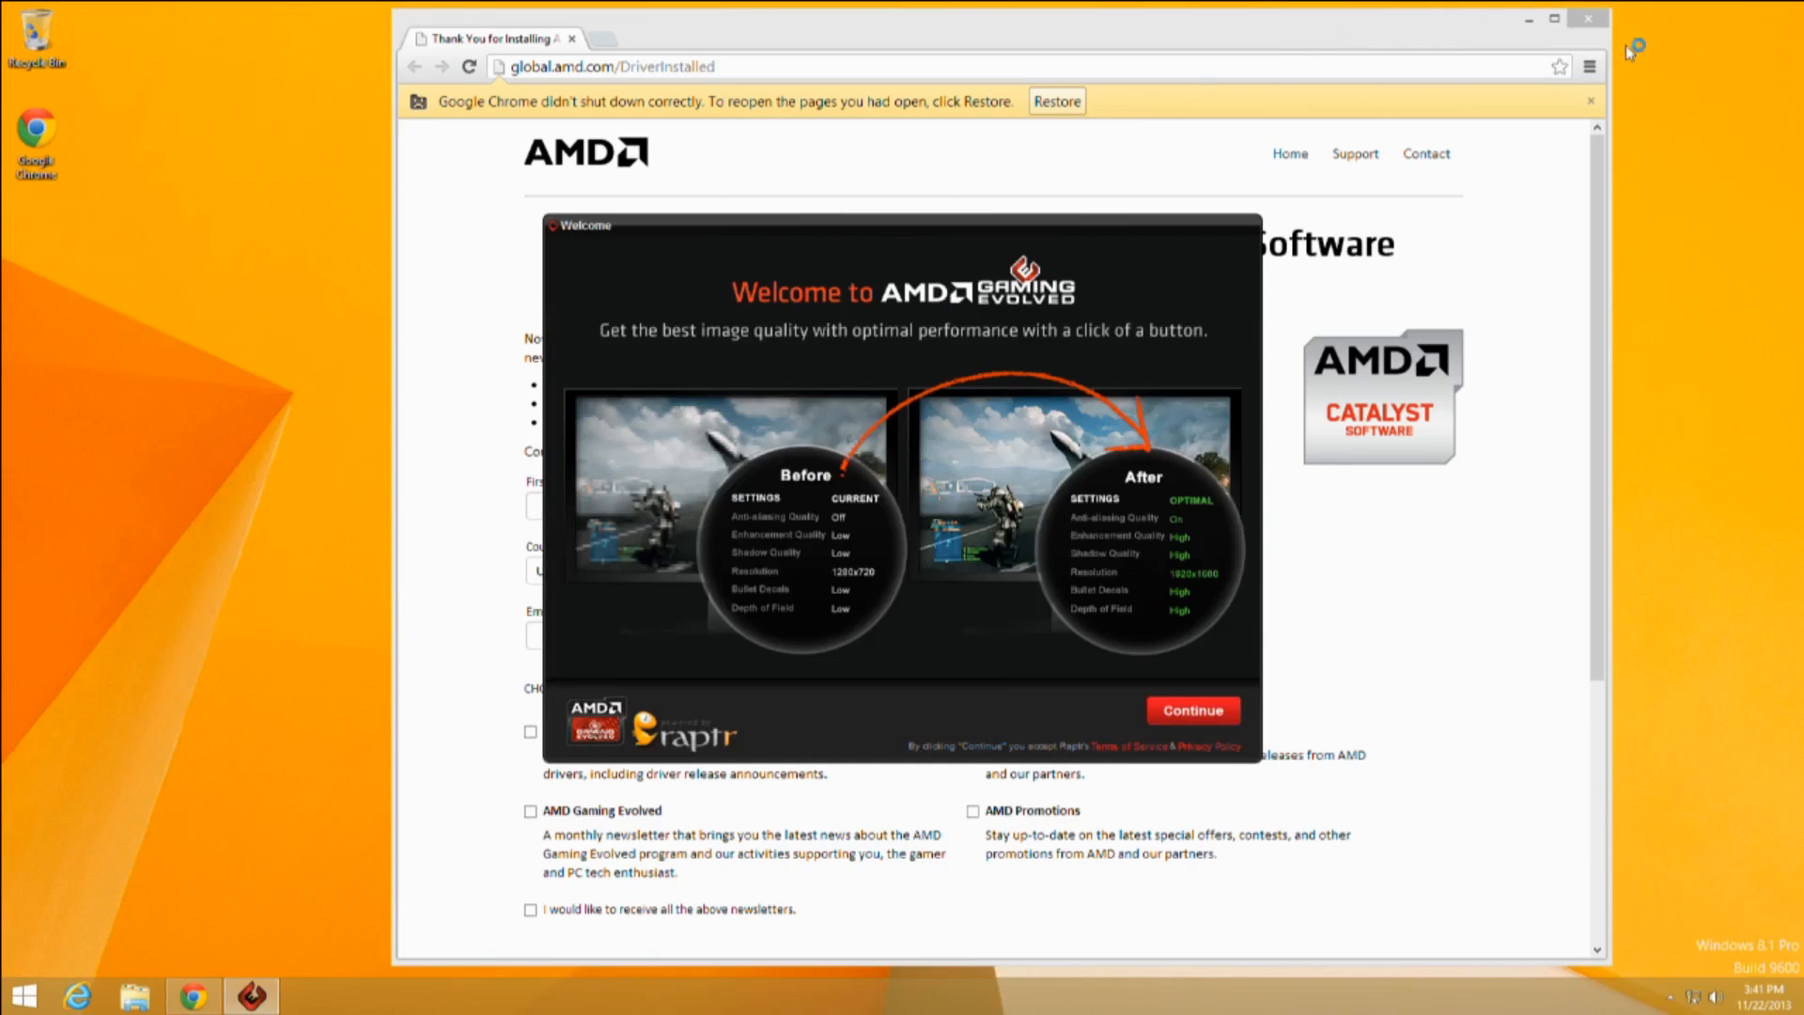
{"action": "left_click", "coordinate": [1584, 23]}
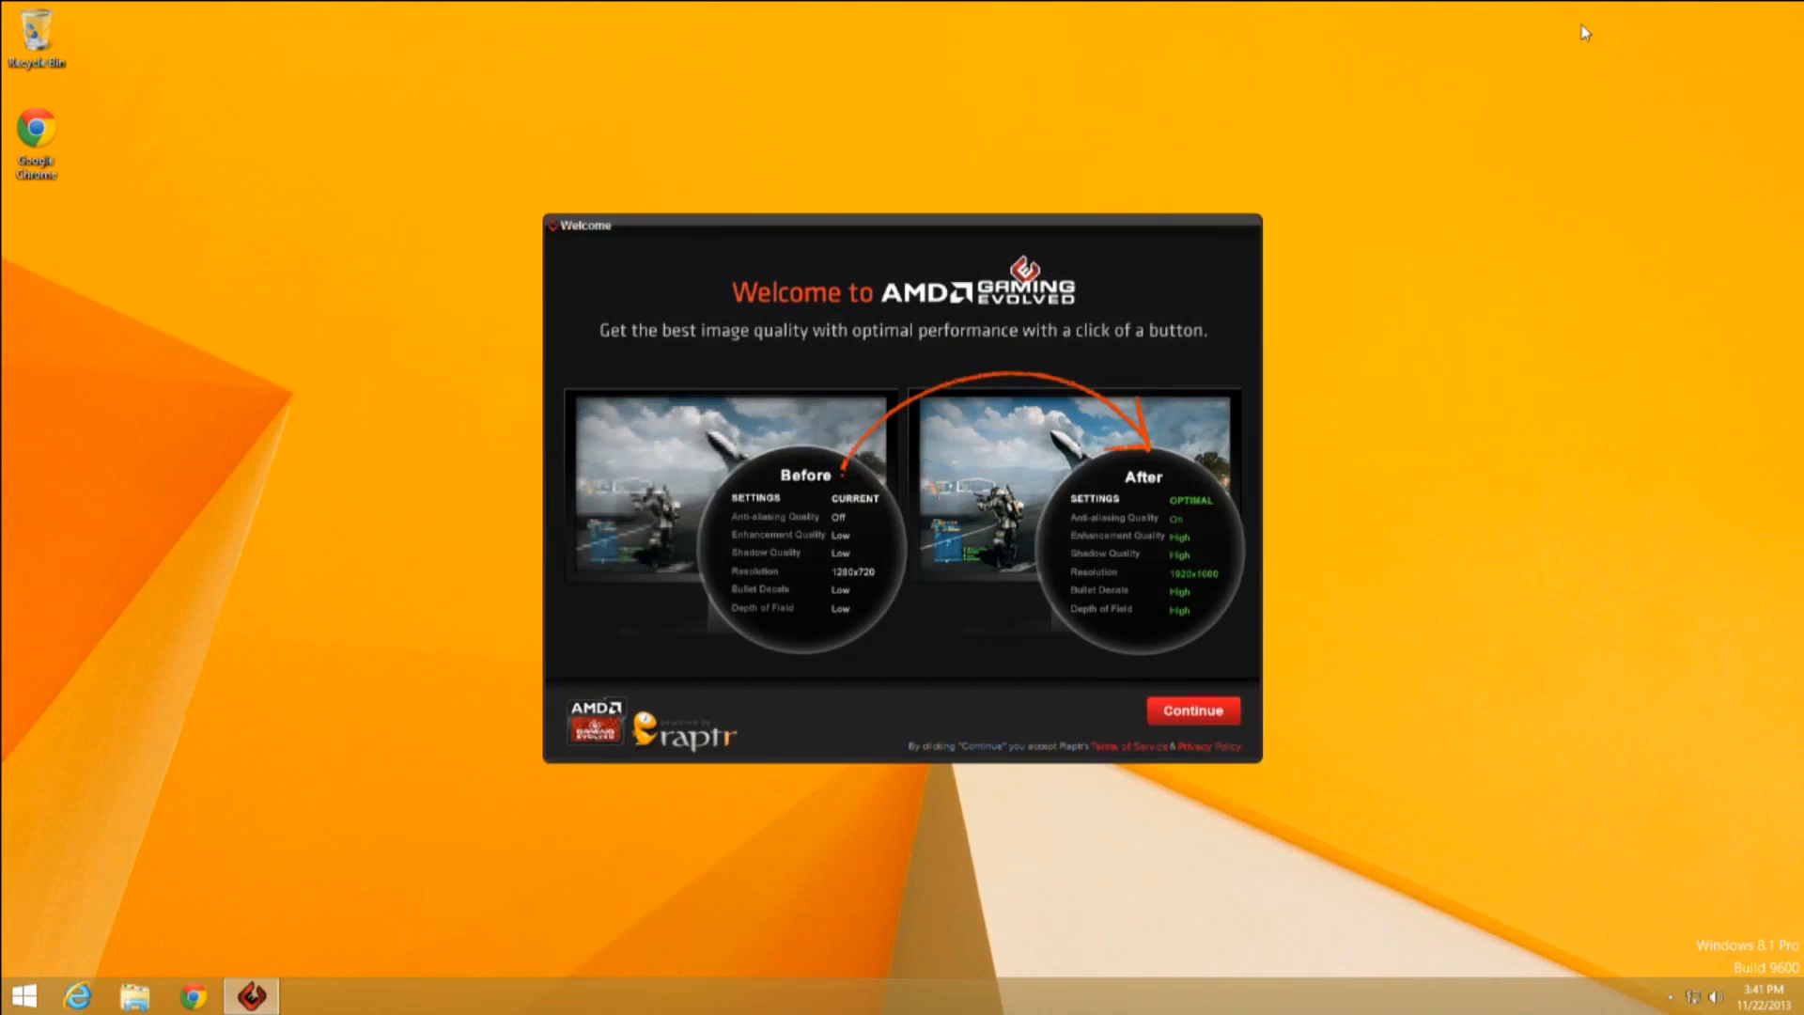